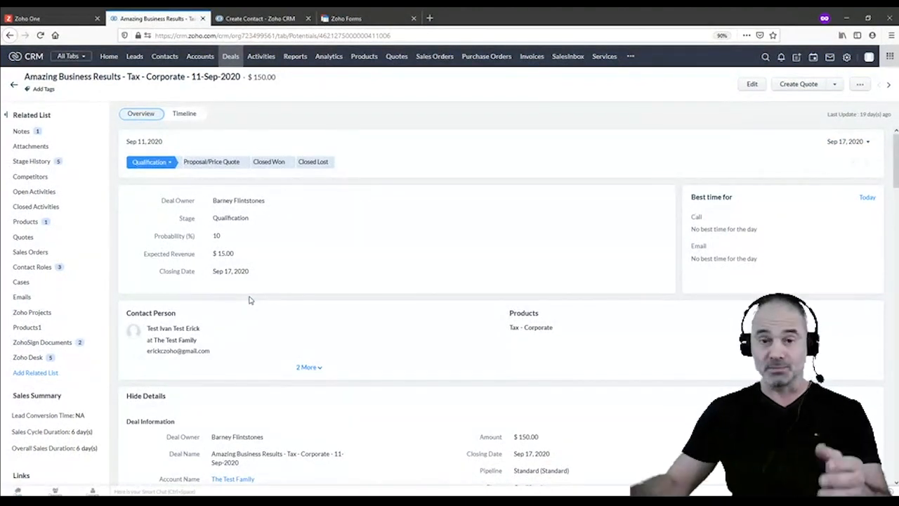
Review the CRM Contacts list, including the 'wife wife' contact, then go to the Zoho Forms list
{"action": "left_click", "coordinate": [172, 59]}
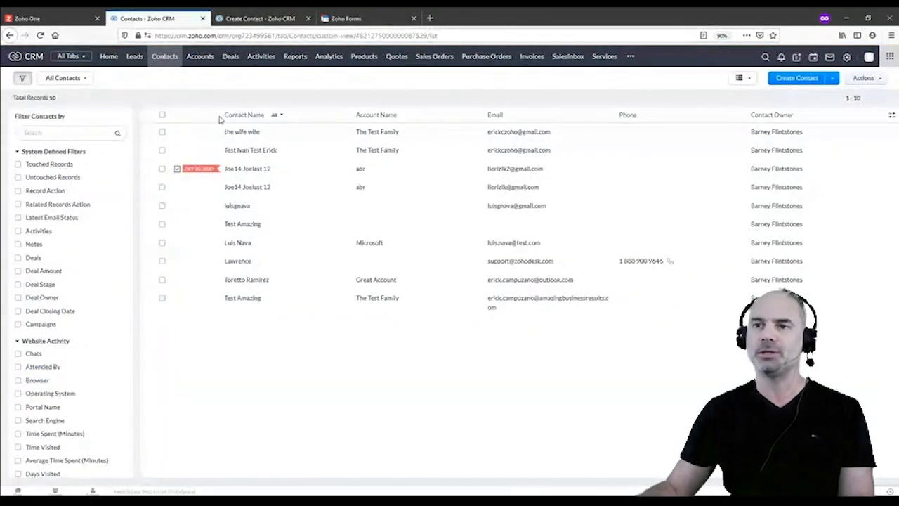
{"action": "left_click_drag", "start_coordinate": [284, 135], "coordinate": [258, 122]}
{"action": "left_click", "coordinate": [303, 76]}
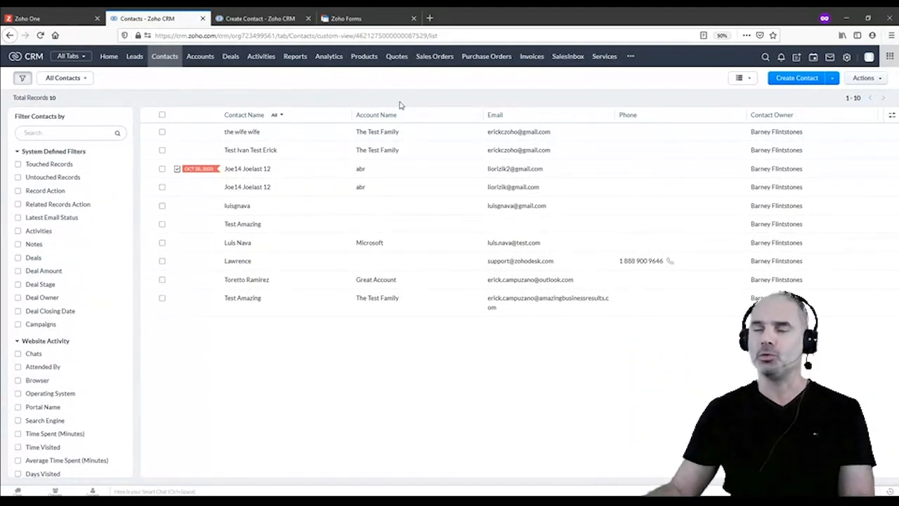
{"action": "left_click", "coordinate": [373, 18]}
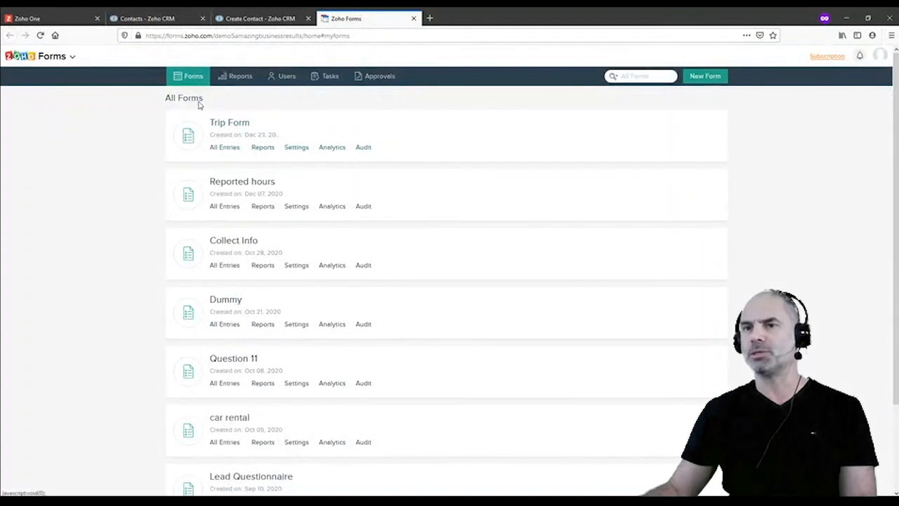
Create a new blank form named 'couples'
{"action": "left_click", "coordinate": [705, 77]}
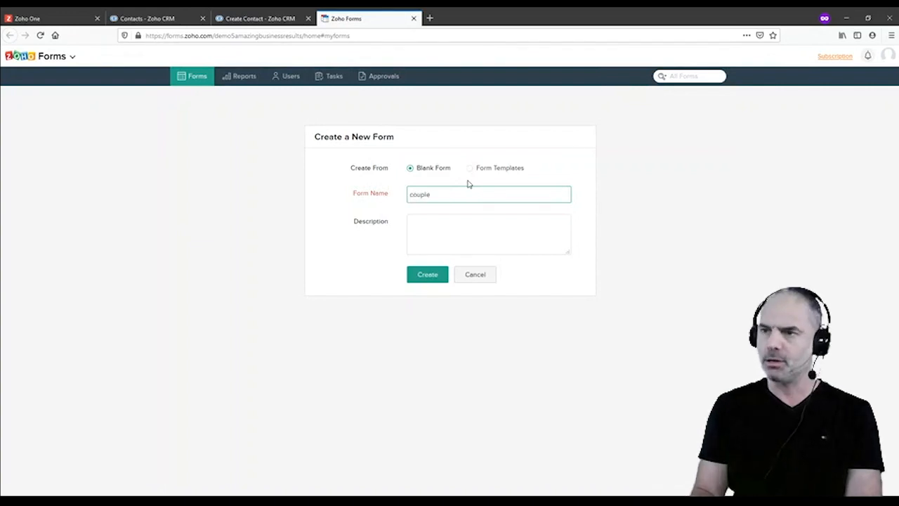
{"action": "type", "text": "couples"}
{"action": "left_click", "coordinate": [417, 276]}
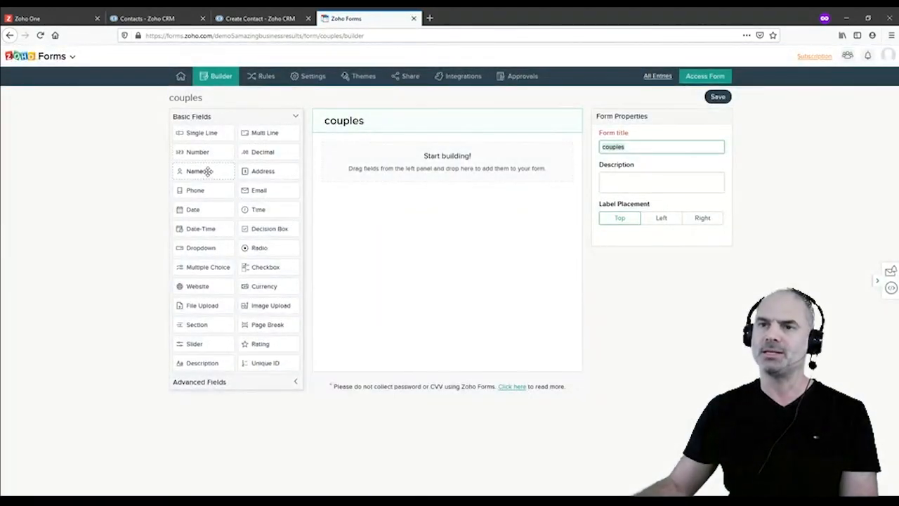
Add two Name fields labelled 'Your Name' and 'Spouse Name' to the couples form
{"action": "left_click_drag", "start_coordinate": [205, 173], "coordinate": [456, 175]}
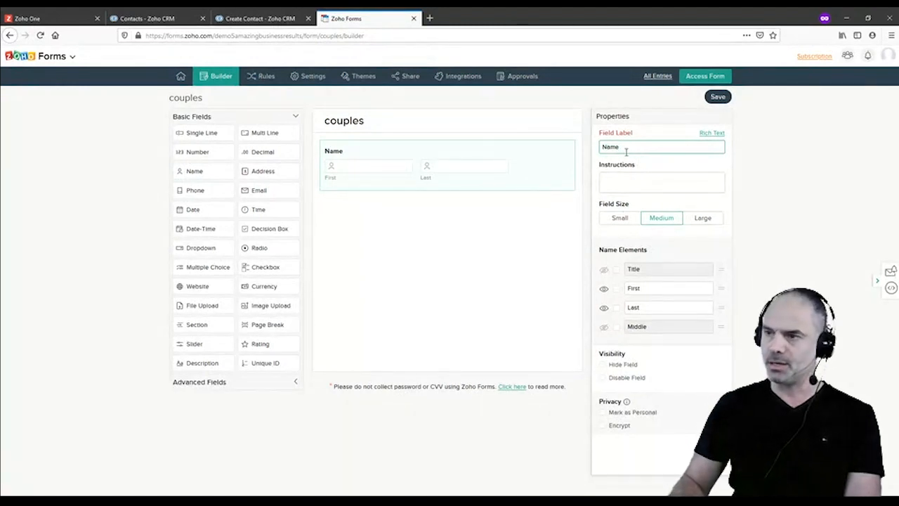
{"action": "type", "text": "Your"}
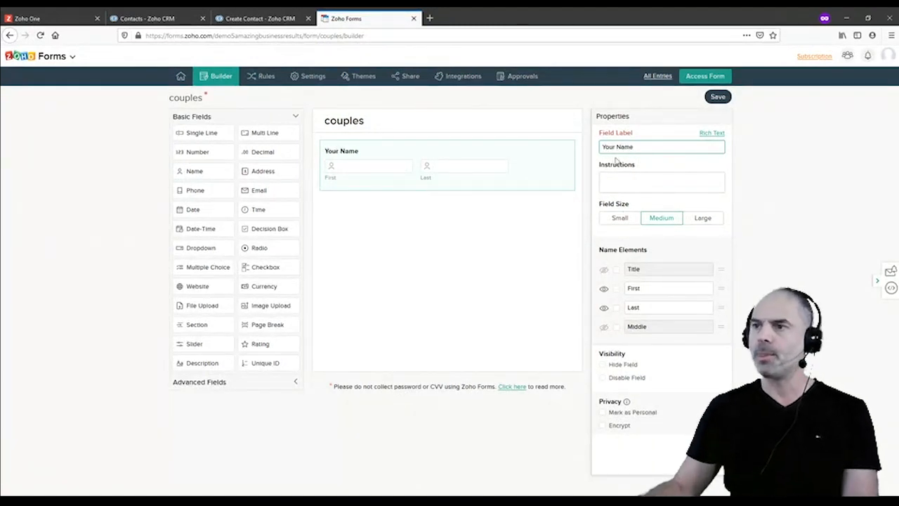
{"action": "left_click_drag", "start_coordinate": [212, 170], "coordinate": [380, 224]}
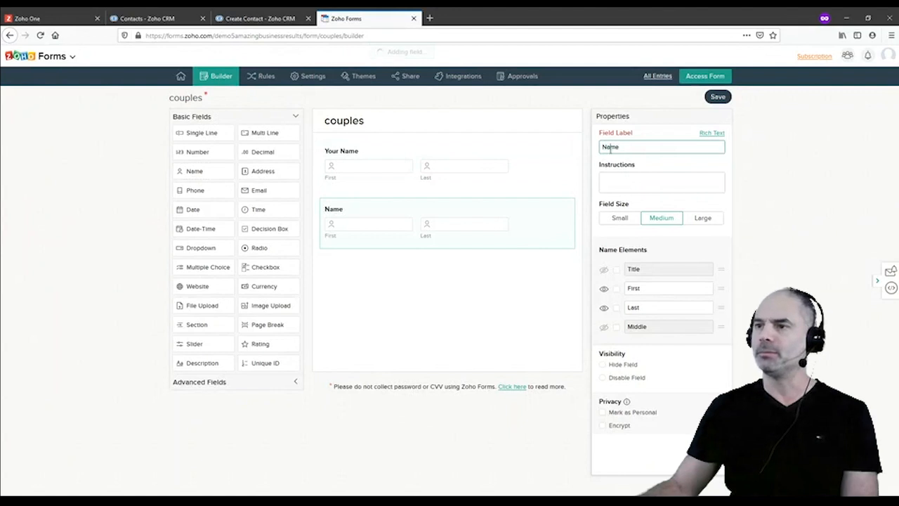
{"action": "type", "text": "Spo"}
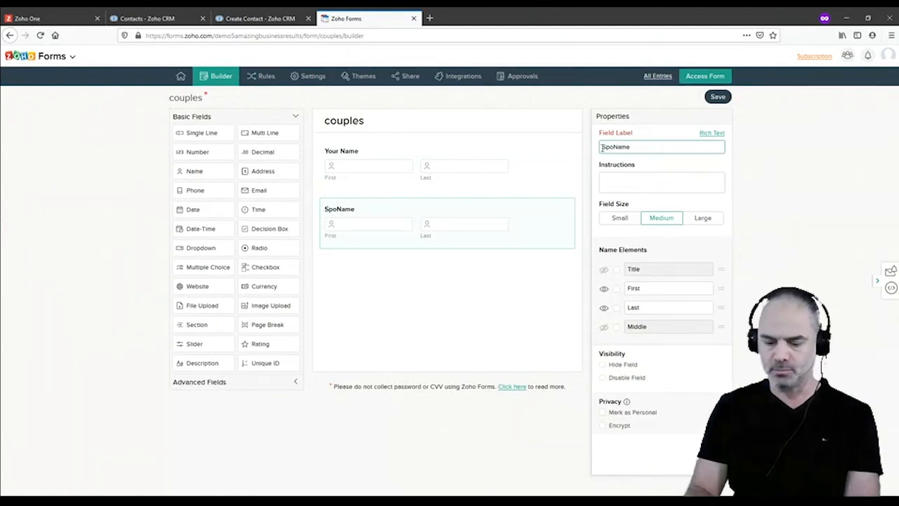
{"action": "type", "text": "use"}
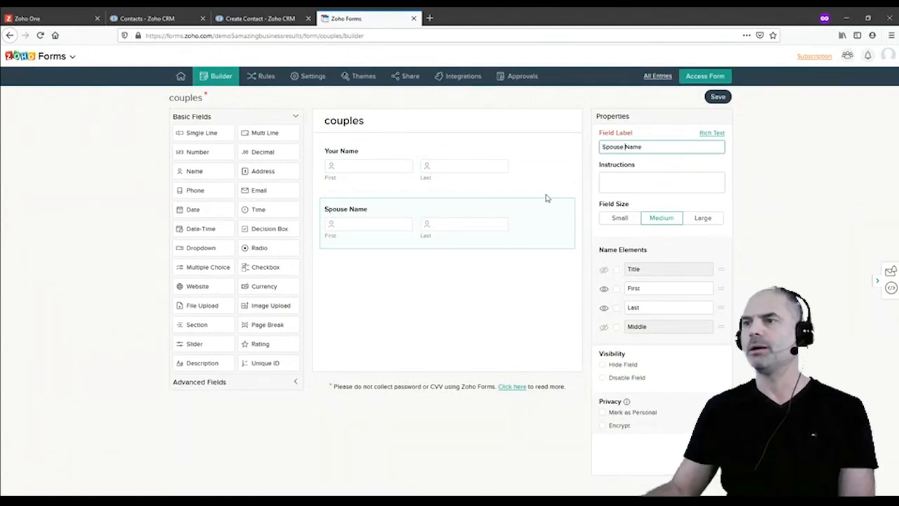
{"action": "left_click", "coordinate": [381, 271]}
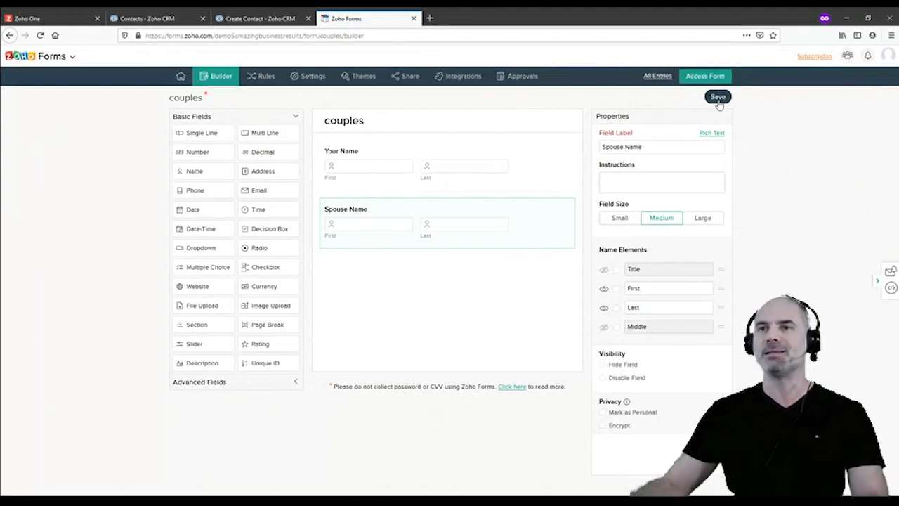
{"action": "left_click", "coordinate": [269, 19]}
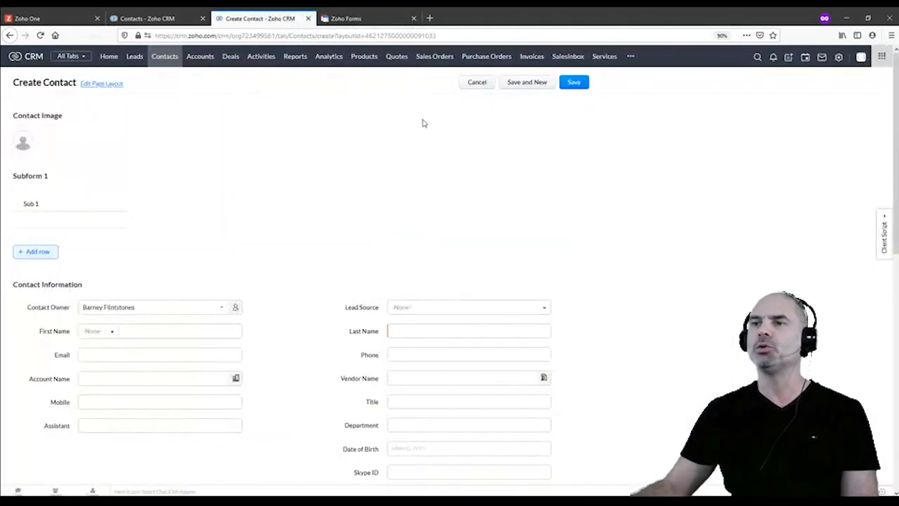
Discard the new contact and start a new module from Setup > Modules and Fields
{"action": "left_click", "coordinate": [477, 84]}
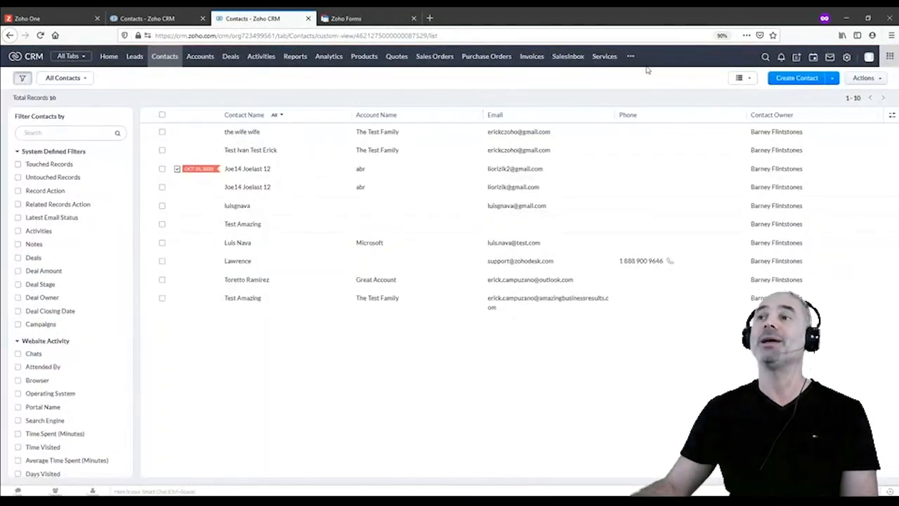
{"action": "left_click", "coordinate": [847, 57]}
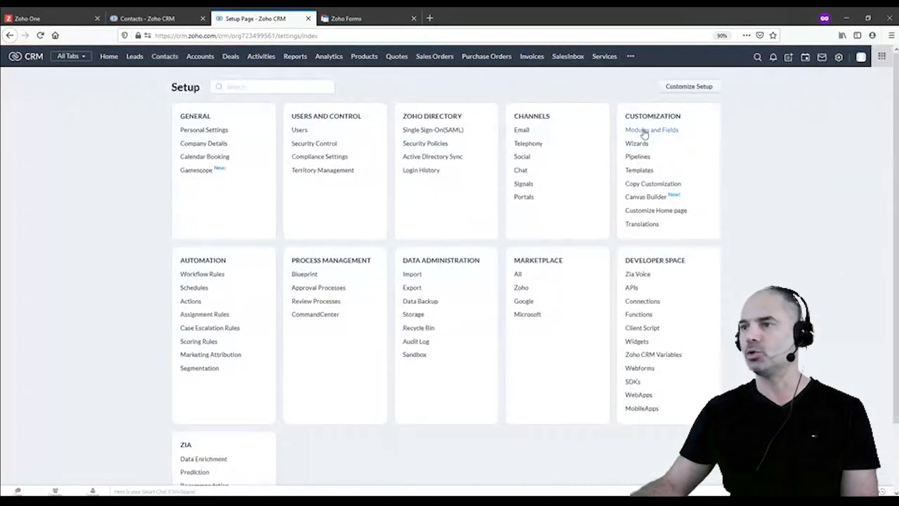
{"action": "left_click", "coordinate": [644, 134]}
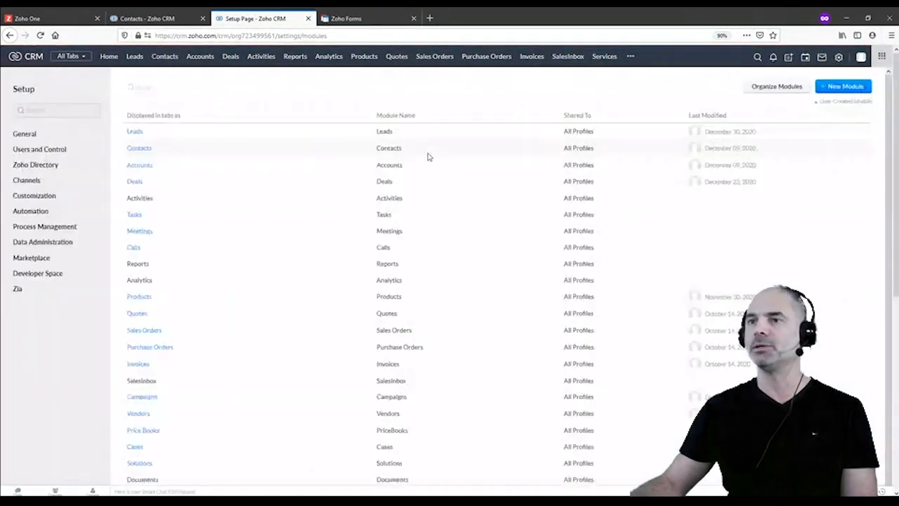
{"action": "left_click", "coordinate": [855, 117]}
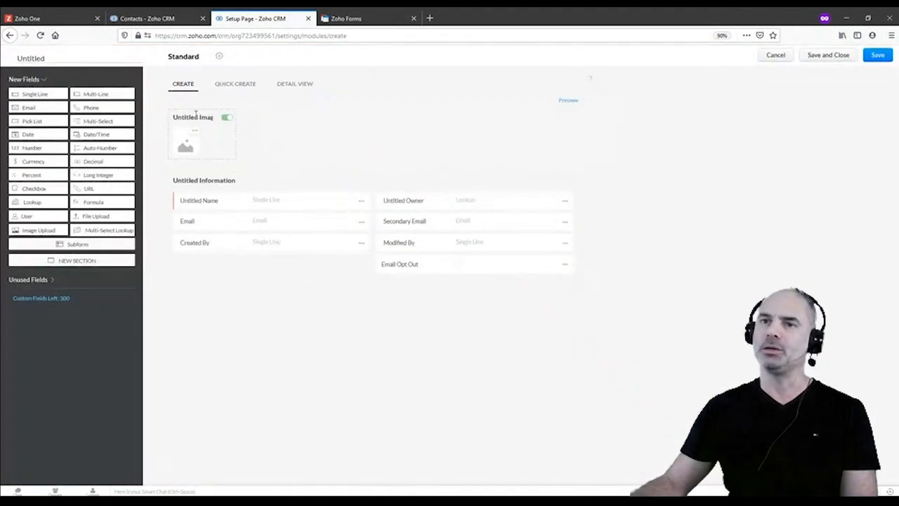
Name the new module 'The wife' in both plural and singular forms
{"action": "left_click", "coordinate": [42, 59]}
{"action": "type", "text": "Coup"}
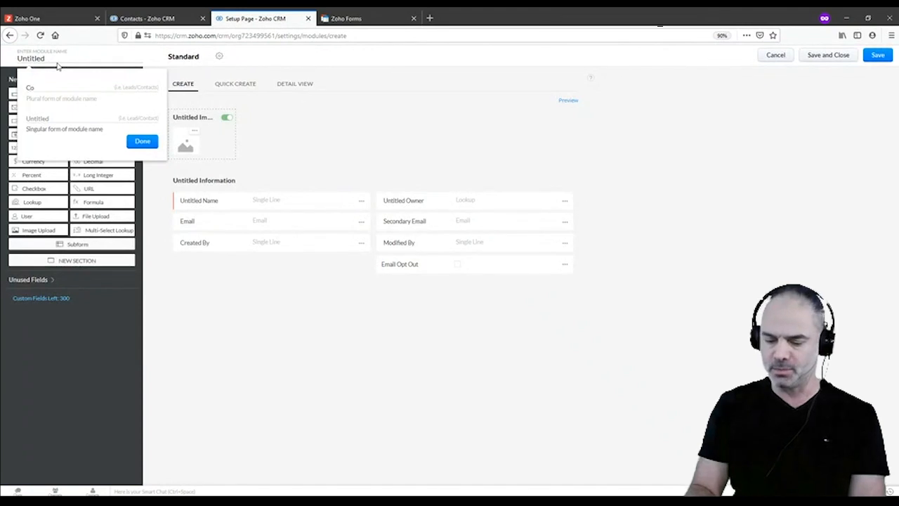
{"action": "key", "text": "BackSpace"}
{"action": "key", "text": "BackSpace"}
{"action": "key", "text": "BackSpace"}
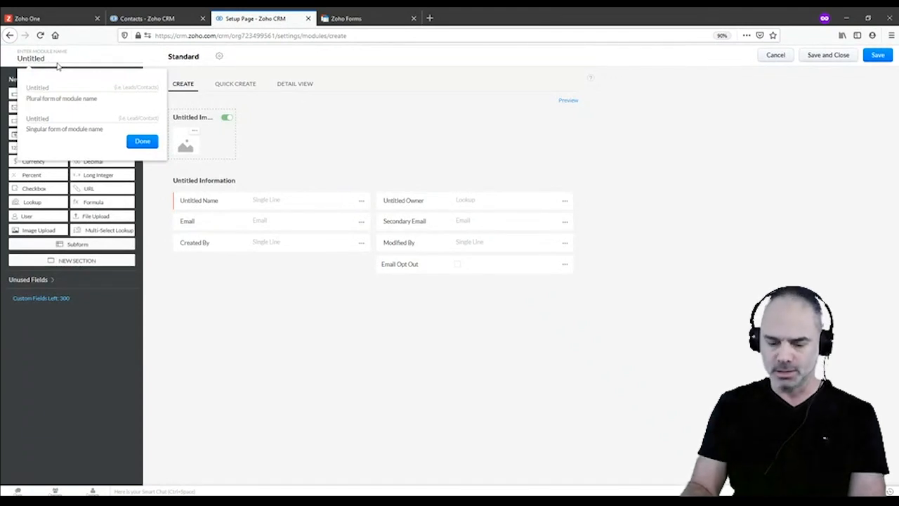
{"action": "type", "text": "The wife"}
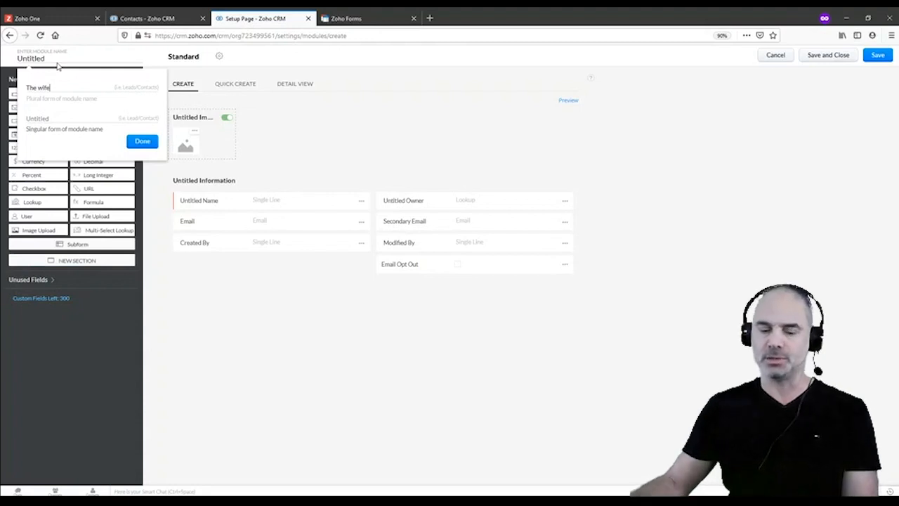
{"action": "left_click", "coordinate": [59, 116]}
{"action": "left_click", "coordinate": [143, 142]}
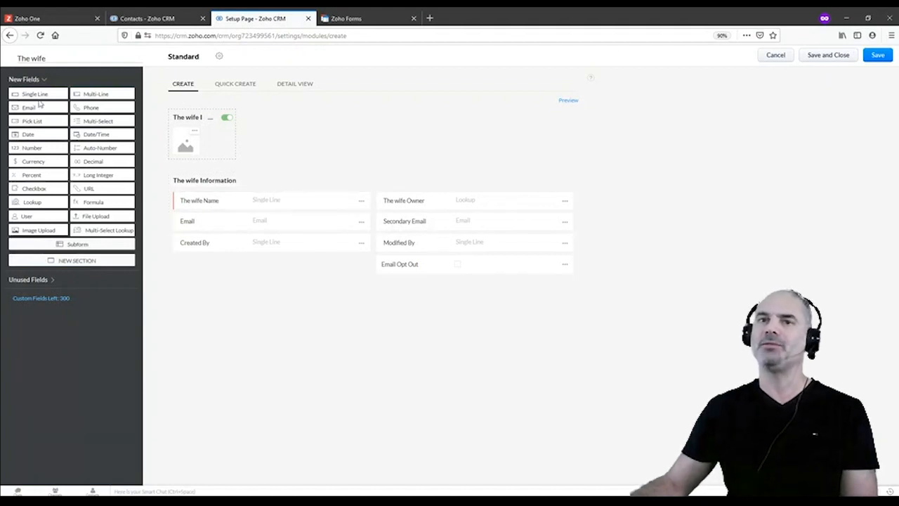
Add a single-line text field labelled 'Your name' to the module layout
{"action": "left_click_drag", "start_coordinate": [37, 95], "coordinate": [197, 201]}
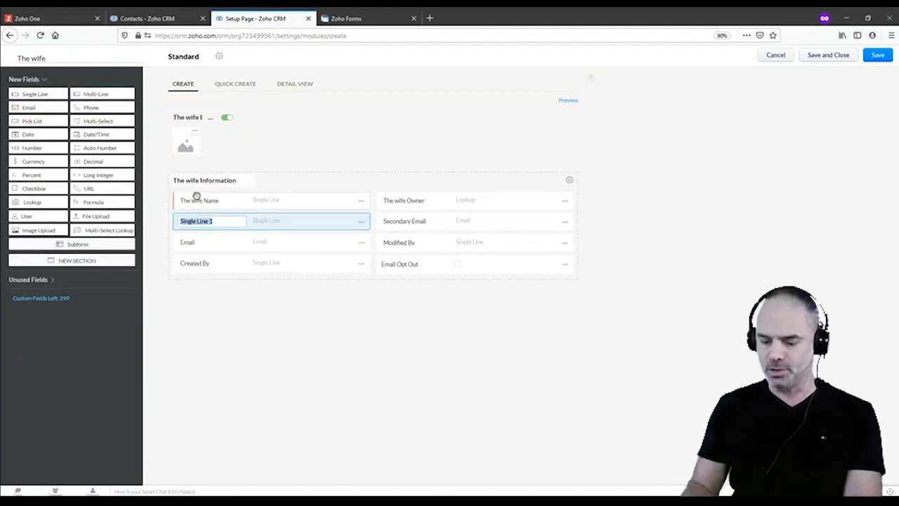
{"action": "type", "text": "Your name"}
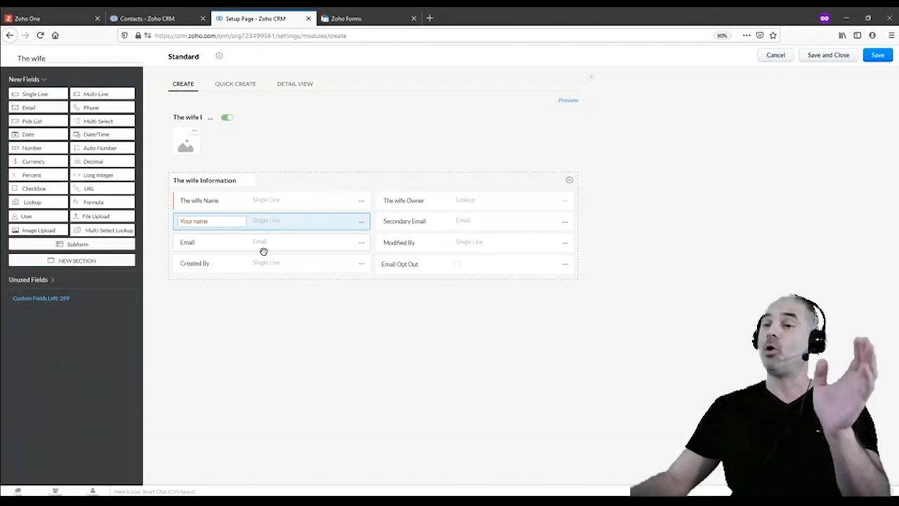
{"action": "left_click", "coordinate": [343, 21]}
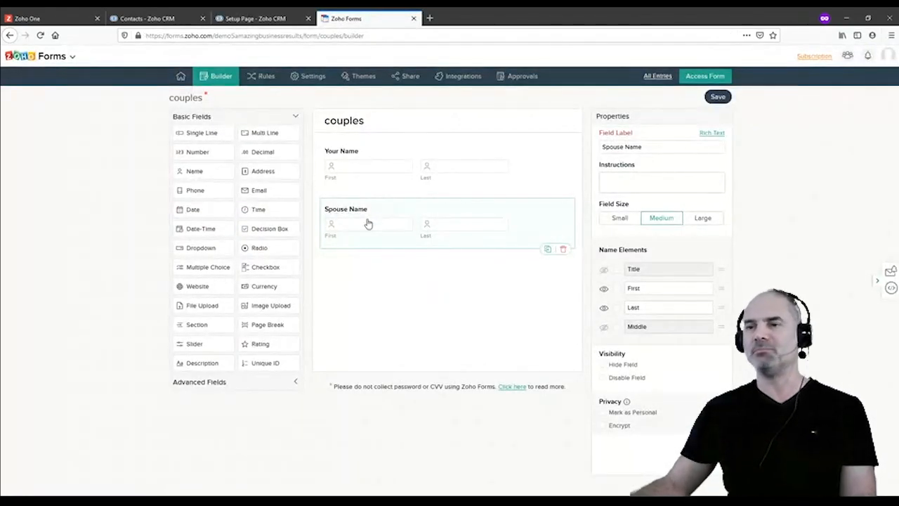
Go back to The wife module layout editor and cancel out of it
{"action": "left_click", "coordinate": [243, 19]}
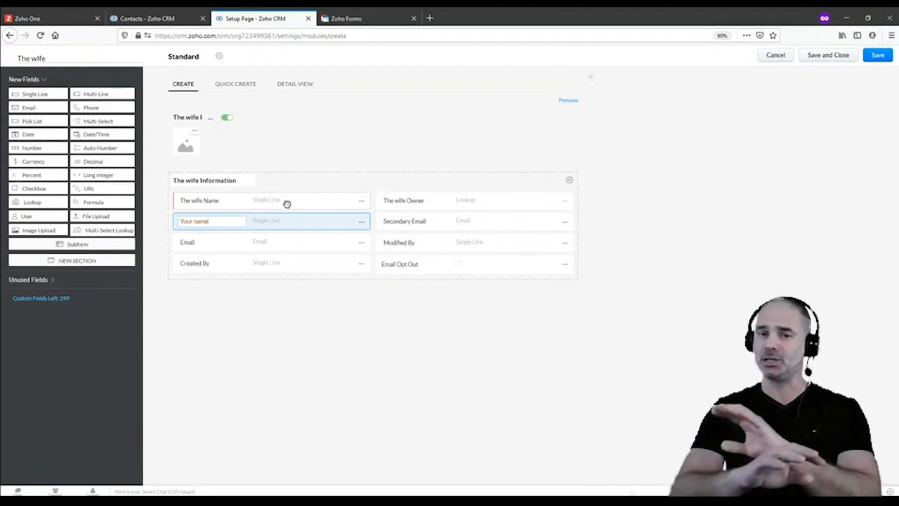
{"action": "key", "text": "alt+Tab"}
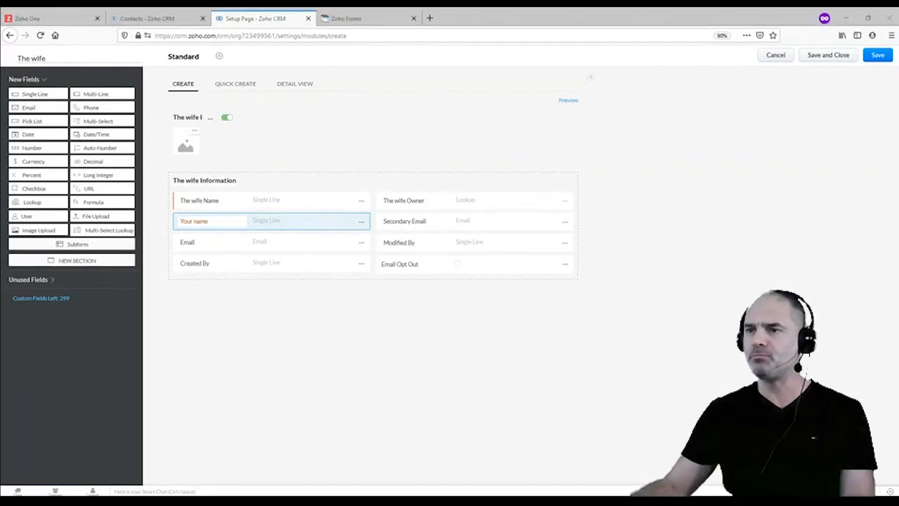
{"action": "key", "text": "alt+Tab"}
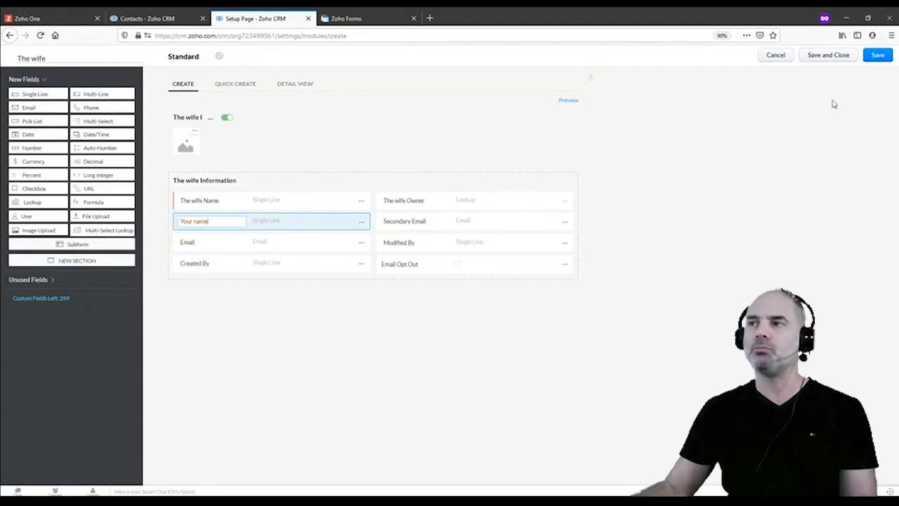
{"action": "left_click", "coordinate": [776, 56]}
Discard the unsaved The wife module and return to the couples form builder
{"action": "left_click", "coordinate": [433, 305]}
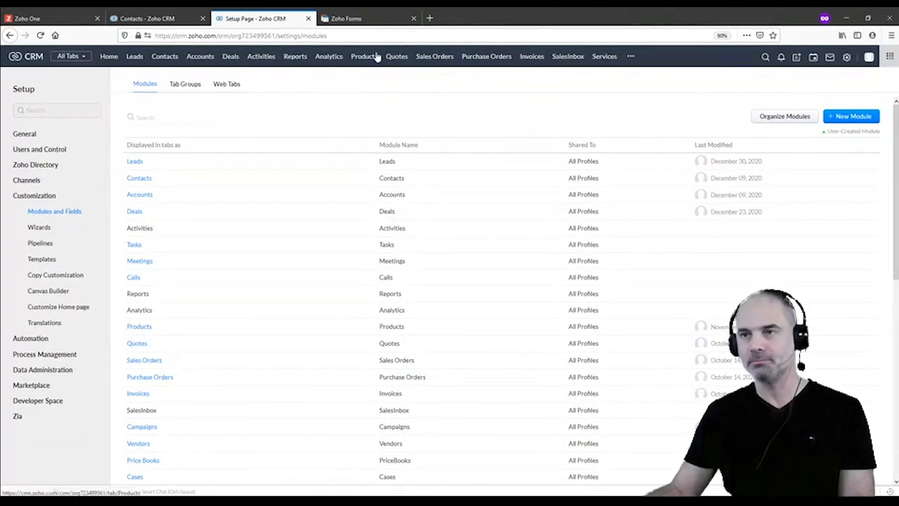
{"action": "left_click", "coordinate": [376, 27]}
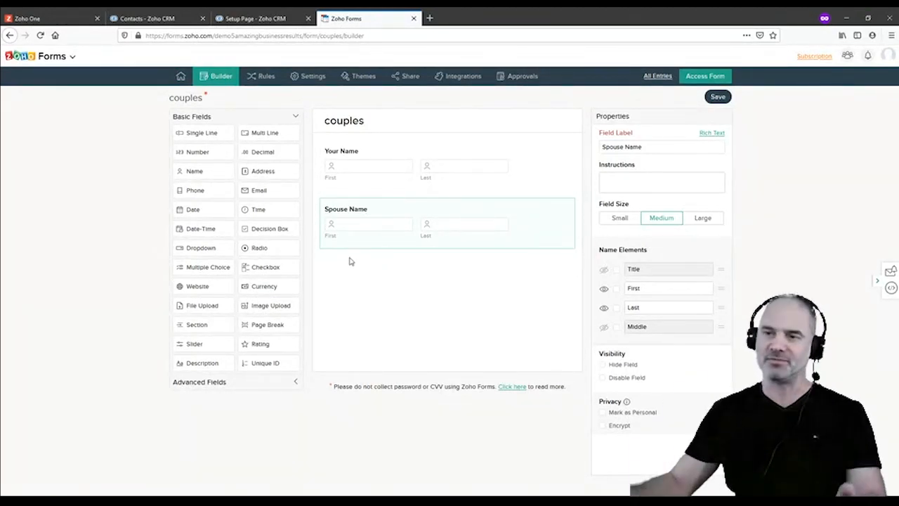
Save the couples form, then start a fresh module from Setup > Modules and Fields
{"action": "left_click", "coordinate": [717, 96]}
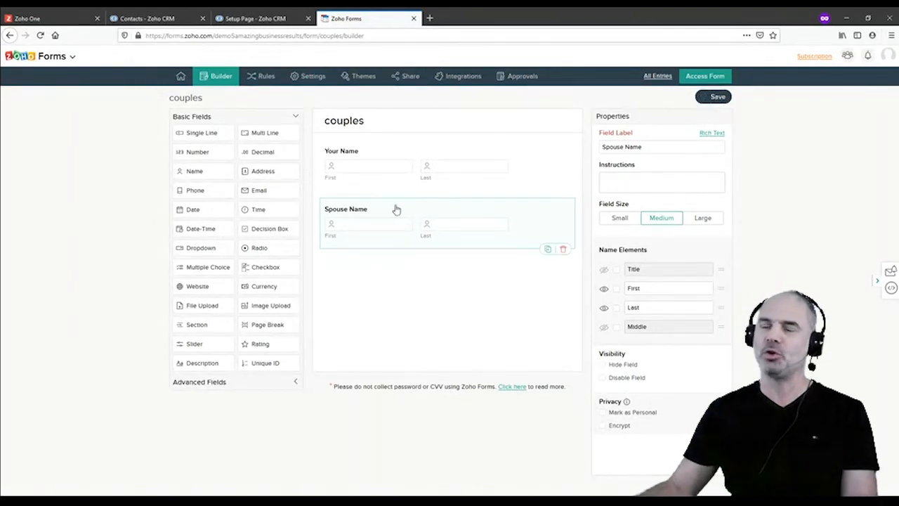
{"action": "left_click", "coordinate": [271, 19]}
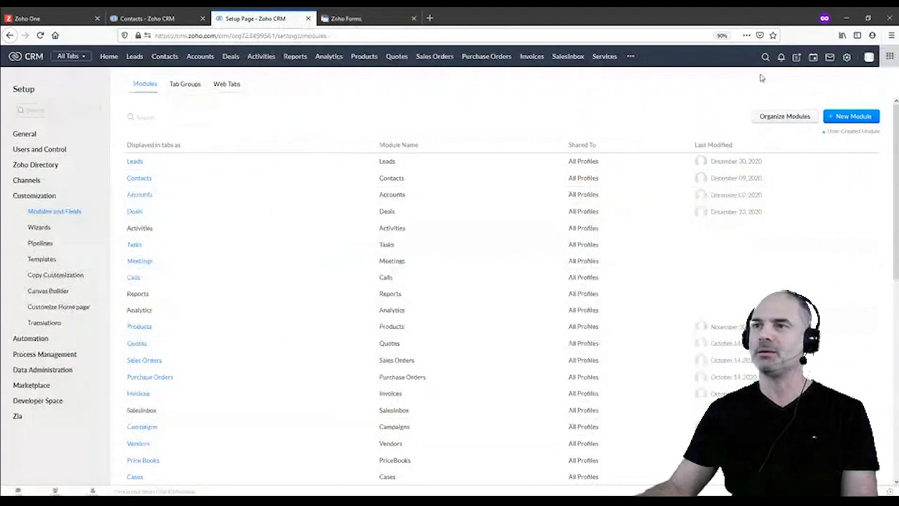
{"action": "left_click", "coordinate": [847, 58]}
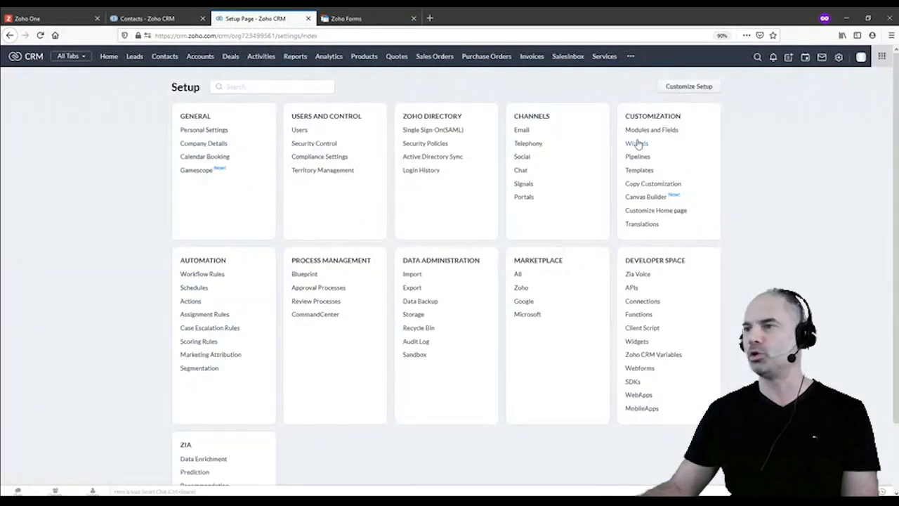
{"action": "left_click", "coordinate": [648, 130]}
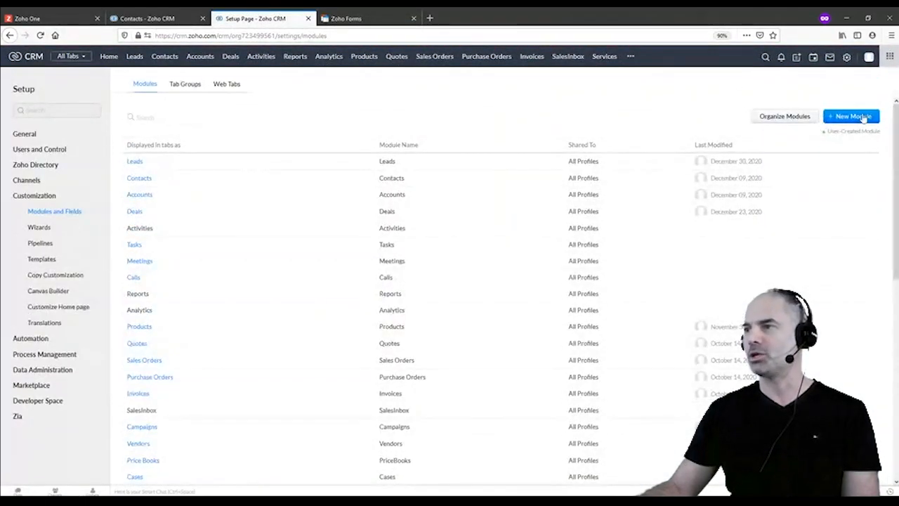
{"action": "left_click", "coordinate": [853, 118]}
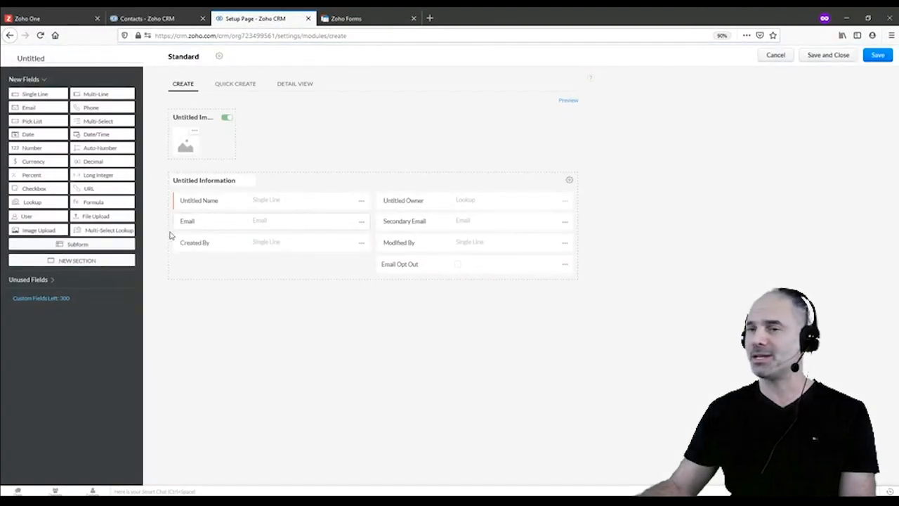
Add a second section and name the two layout sections 'Him' and 'Her'
{"action": "left_click_drag", "start_coordinate": [92, 259], "coordinate": [288, 301]}
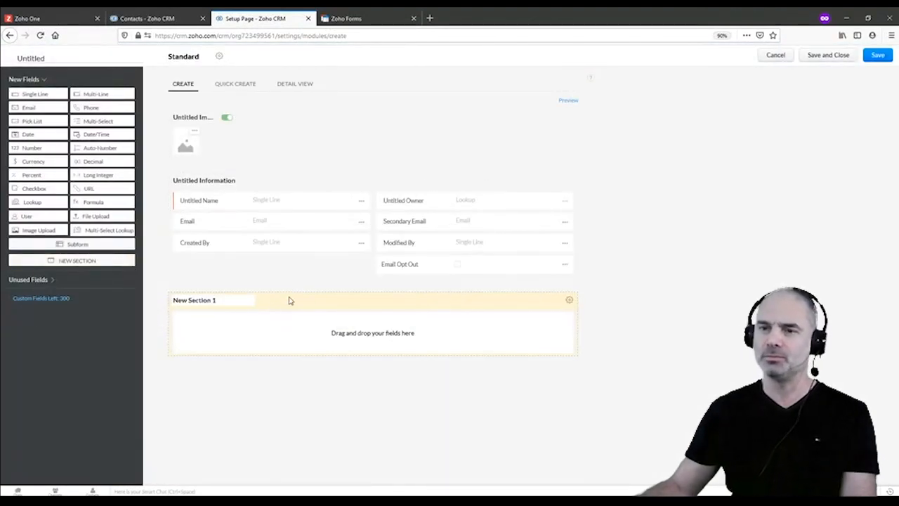
{"action": "left_click", "coordinate": [212, 182]}
{"action": "type", "text": "Him"}
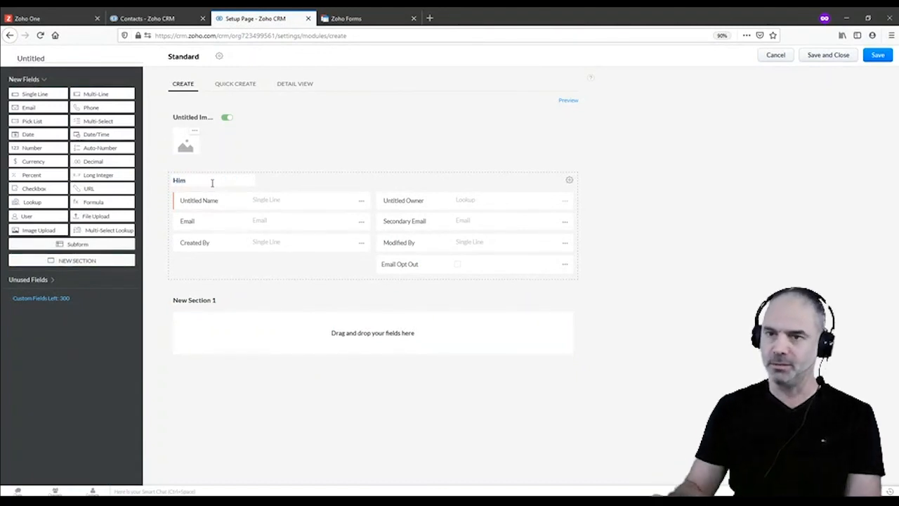
{"action": "left_click", "coordinate": [204, 299]}
{"action": "type", "text": "H"}
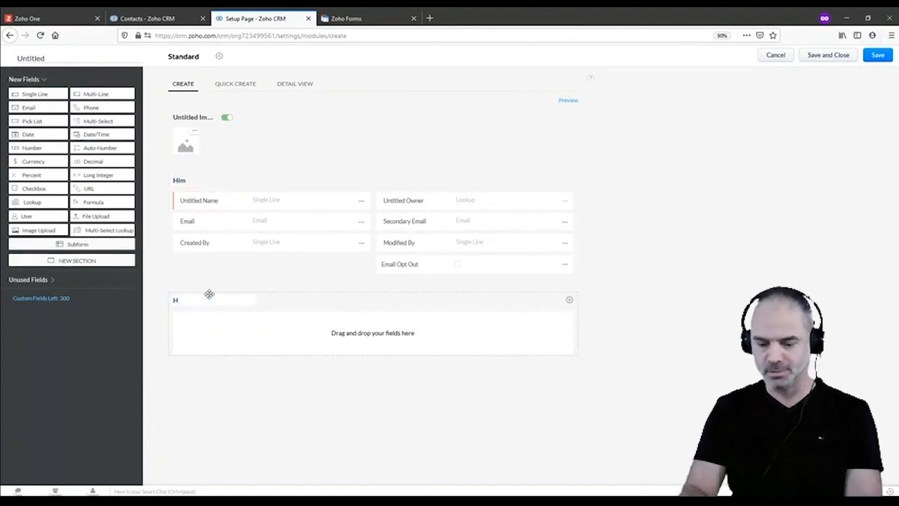
{"action": "type", "text": "er"}
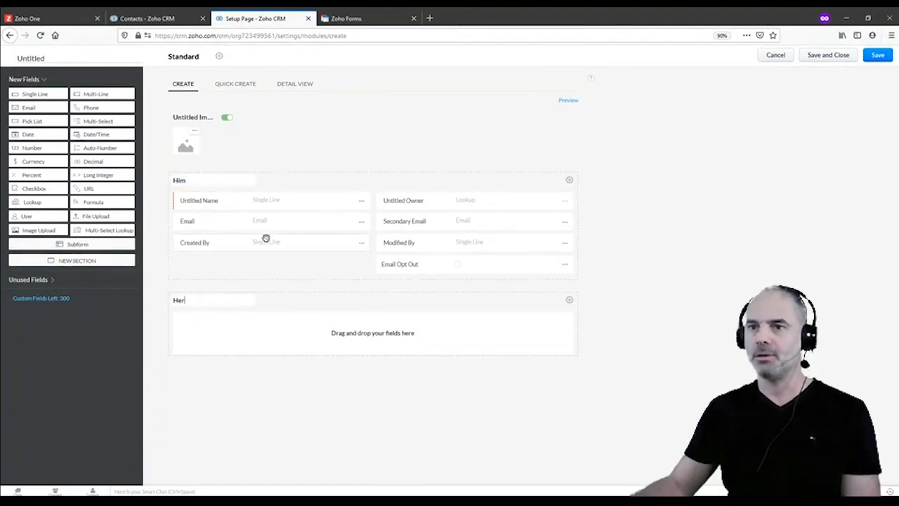
Create 'Her last name' and 'Her first name' text fields
{"action": "left_click", "coordinate": [360, 202]}
{"action": "left_click", "coordinate": [327, 226]}
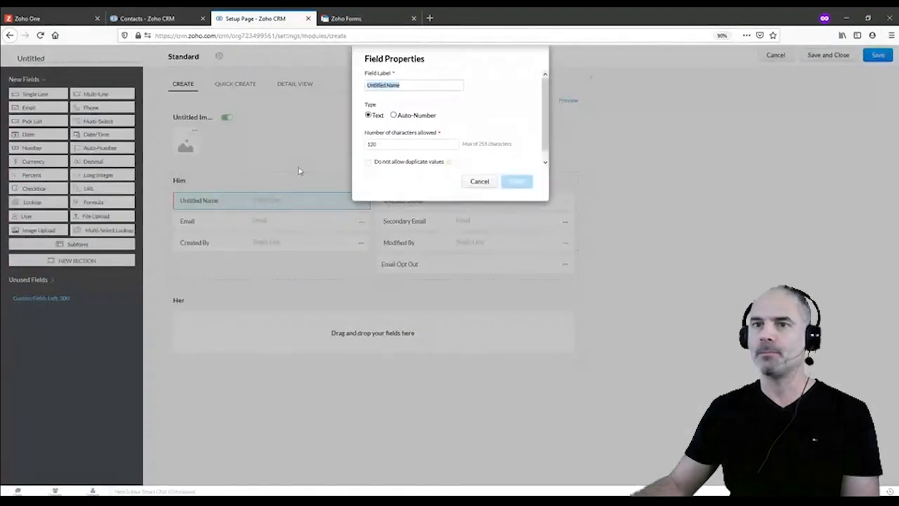
{"action": "type", "text": "H"}
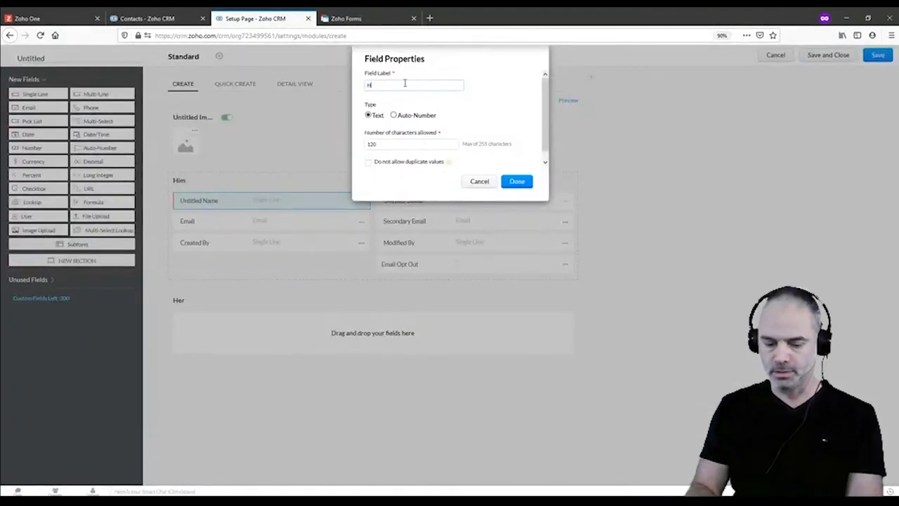
{"action": "type", "text": "er name"}
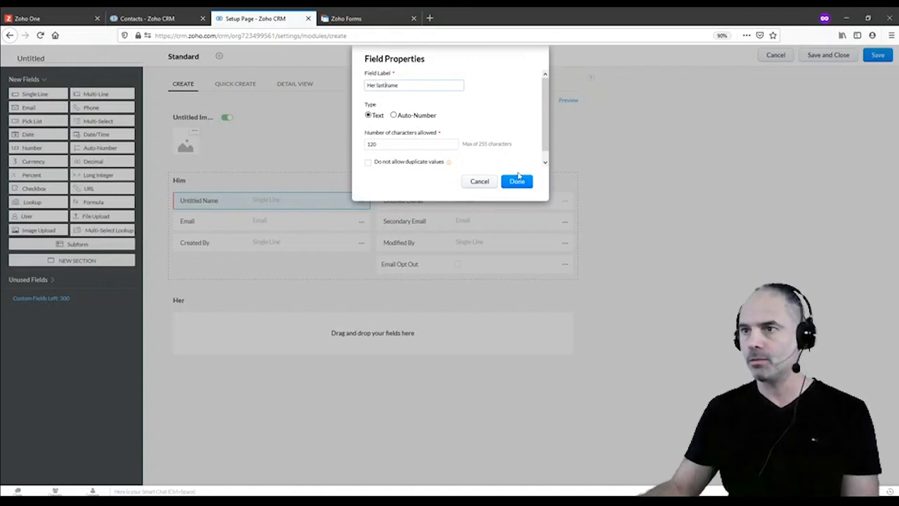
{"action": "key", "text": "ctrl+a"}
{"action": "key", "text": "ctrl+c"}
{"action": "left_click", "coordinate": [527, 180]}
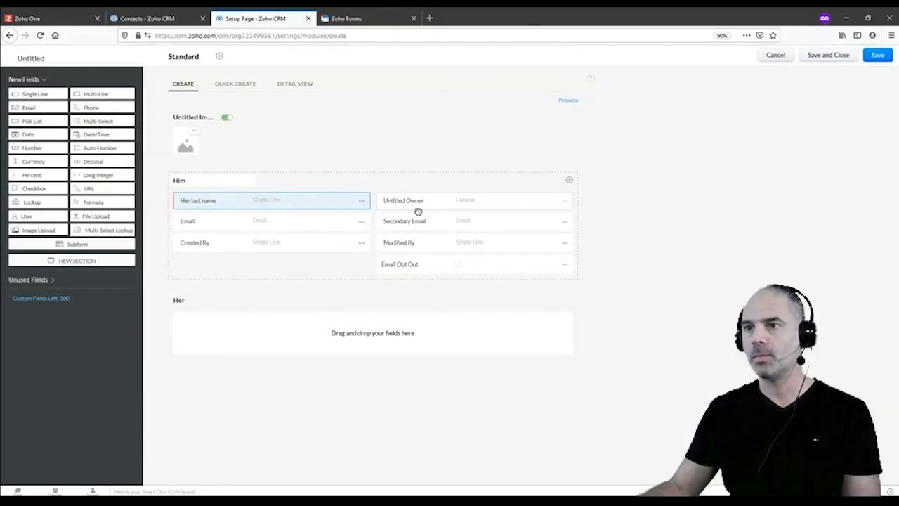
{"action": "left_click_drag", "start_coordinate": [32, 92], "coordinate": [426, 195]}
{"action": "left_click_drag", "start_coordinate": [32, 93], "coordinate": [419, 215]}
{"action": "key", "text": "ctrl+v"}
{"action": "double_click", "coordinate": [404, 201]}
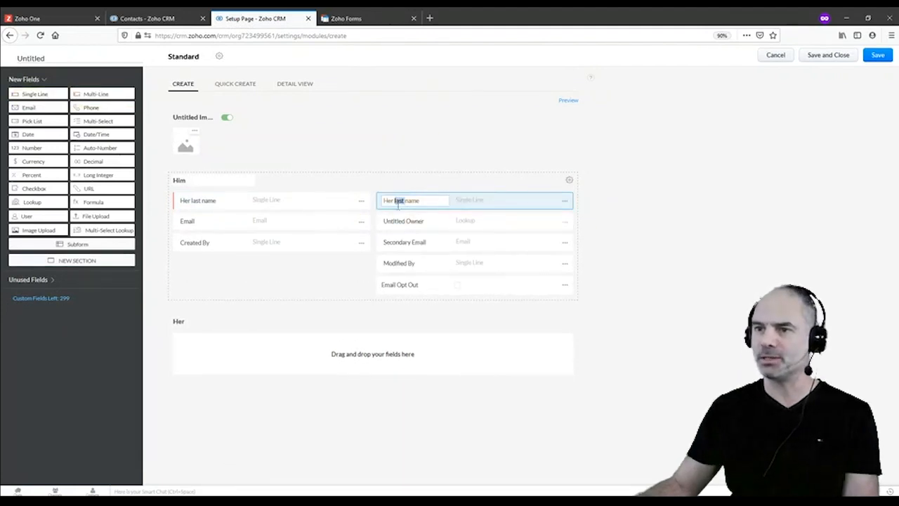
{"action": "type", "text": "first"}
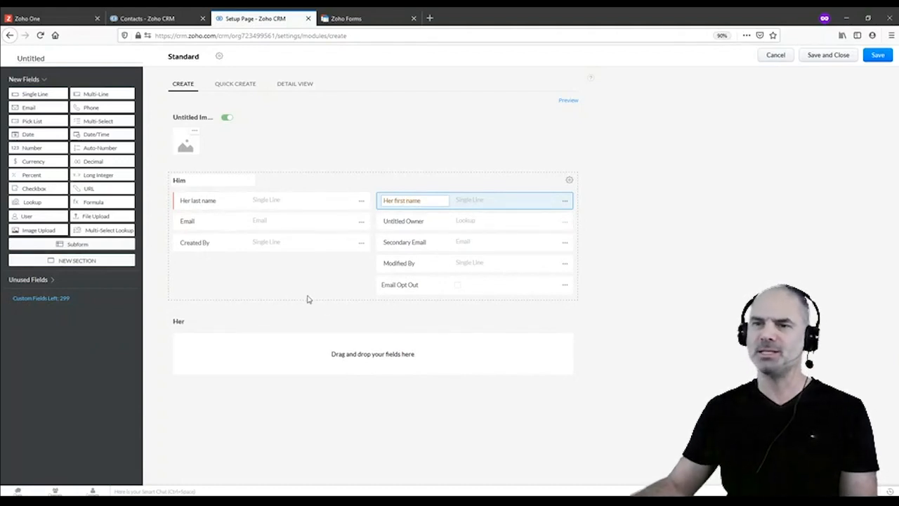
Rearrange the fields, moving Her first and last name into the Her section
{"action": "left_click_drag", "start_coordinate": [38, 96], "coordinate": [267, 351]}
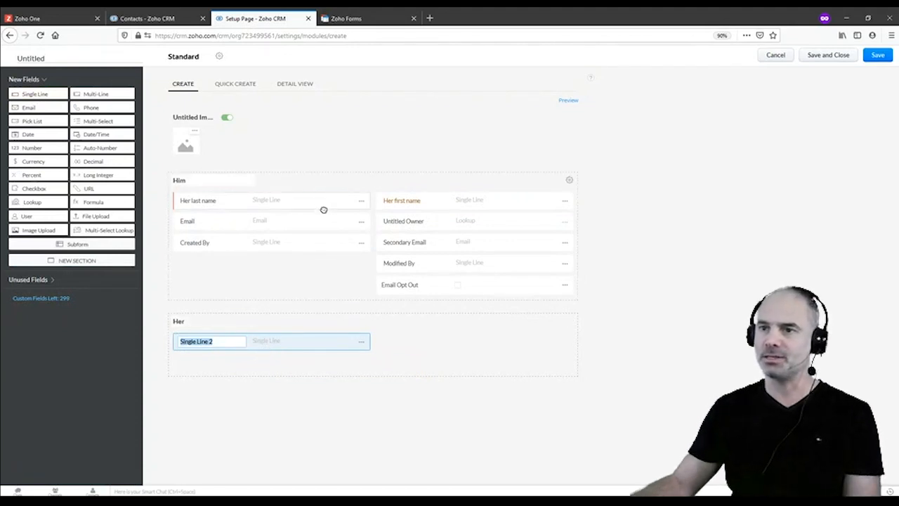
{"action": "left_click_drag", "start_coordinate": [323, 206], "coordinate": [426, 313]}
{"action": "left_click_drag", "start_coordinate": [287, 363], "coordinate": [289, 269]}
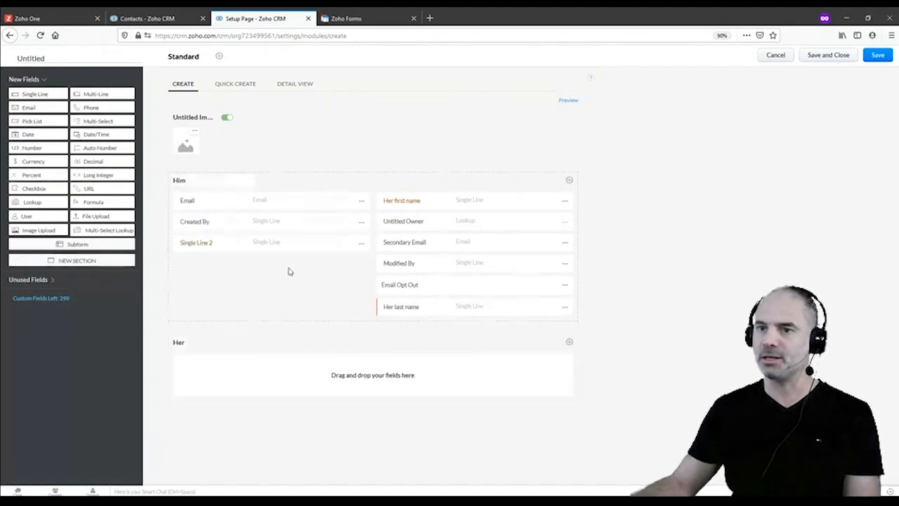
{"action": "left_click_drag", "start_coordinate": [477, 207], "coordinate": [411, 360]}
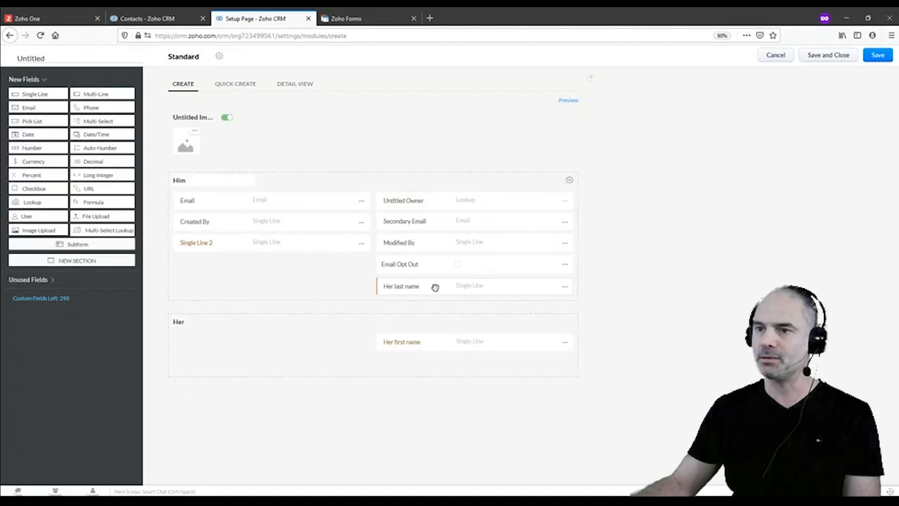
{"action": "left_click_drag", "start_coordinate": [433, 288], "coordinate": [288, 329]}
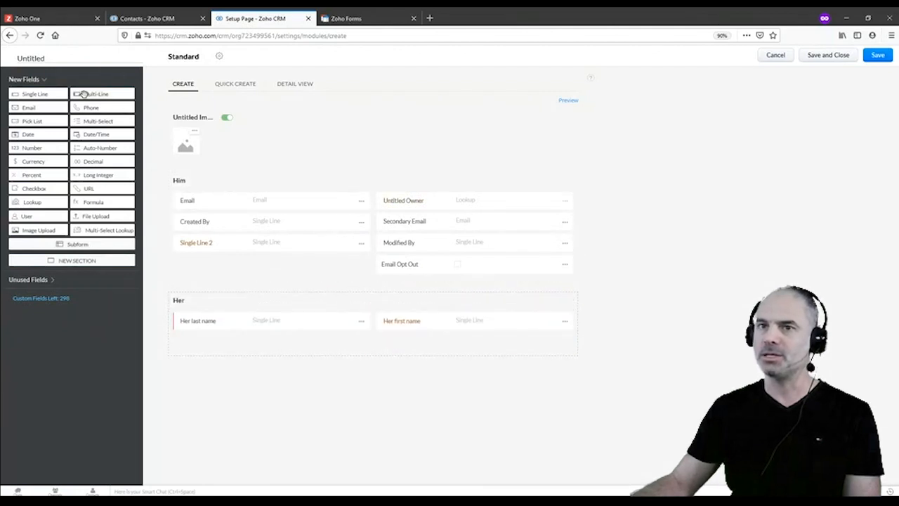
Add 'His last name' and 'His first name' text fields to the Him section
{"action": "left_click_drag", "start_coordinate": [31, 94], "coordinate": [212, 202]}
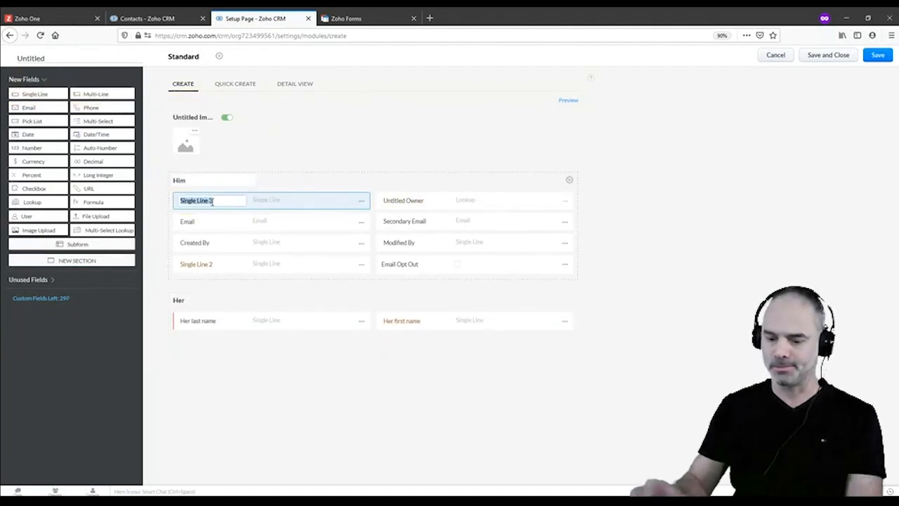
{"action": "key", "text": "ctrl+v"}
{"action": "double_click", "coordinate": [185, 200]}
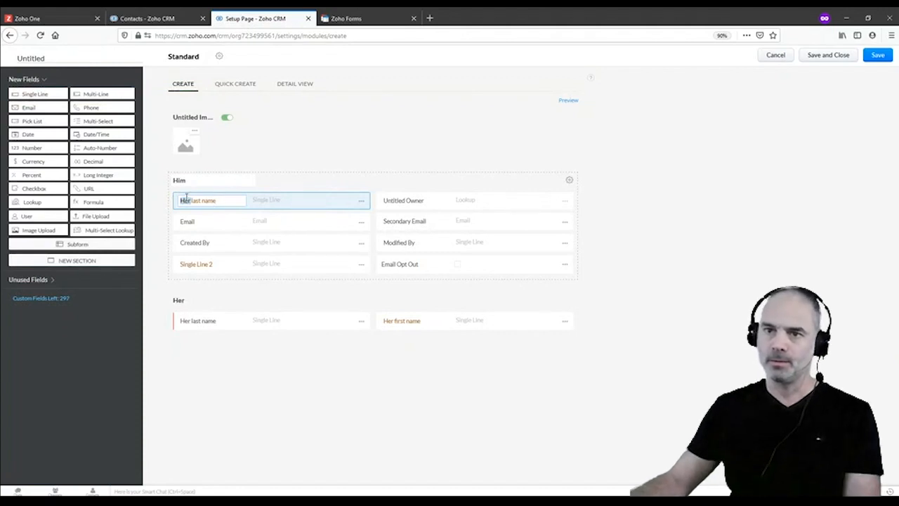
{"action": "type", "text": "His"}
{"action": "key", "text": "ctrl+a"}
{"action": "key", "text": "ctrl+c"}
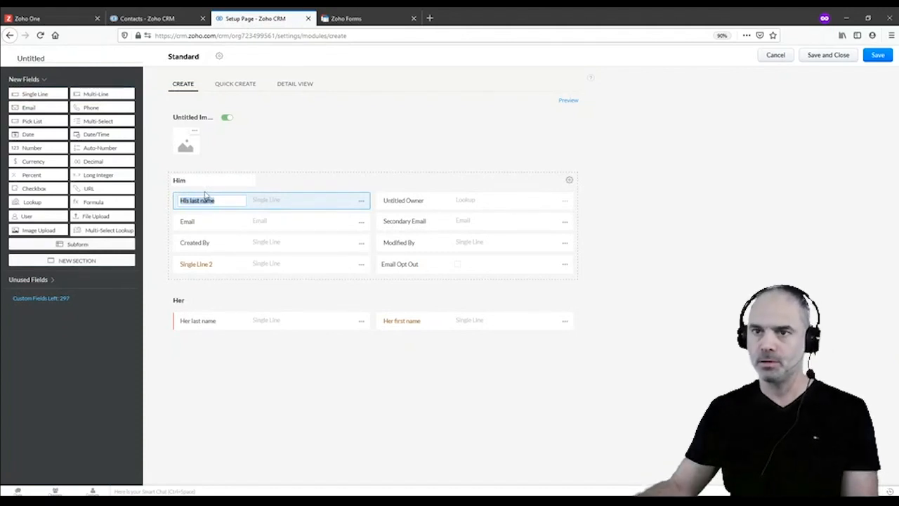
{"action": "left_click_drag", "start_coordinate": [35, 93], "coordinate": [416, 201]}
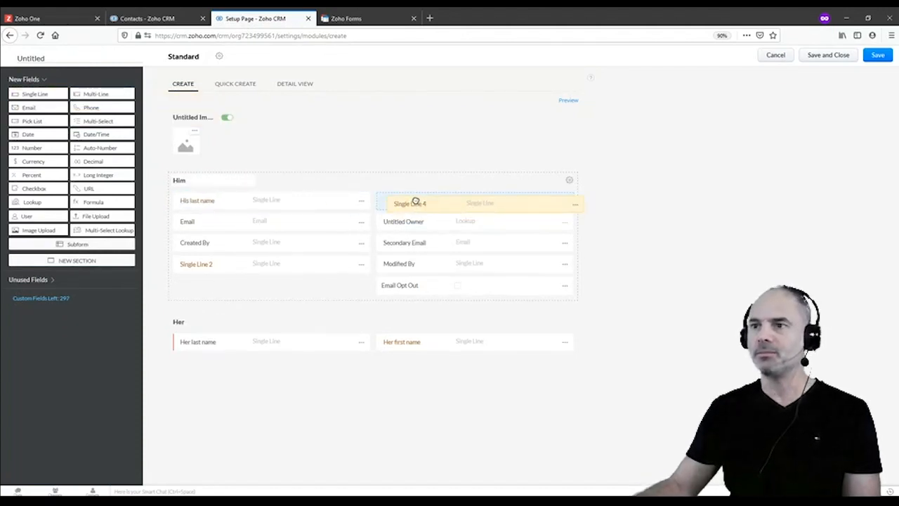
{"action": "key", "text": "ctrl+v"}
{"action": "double_click", "coordinate": [397, 200]}
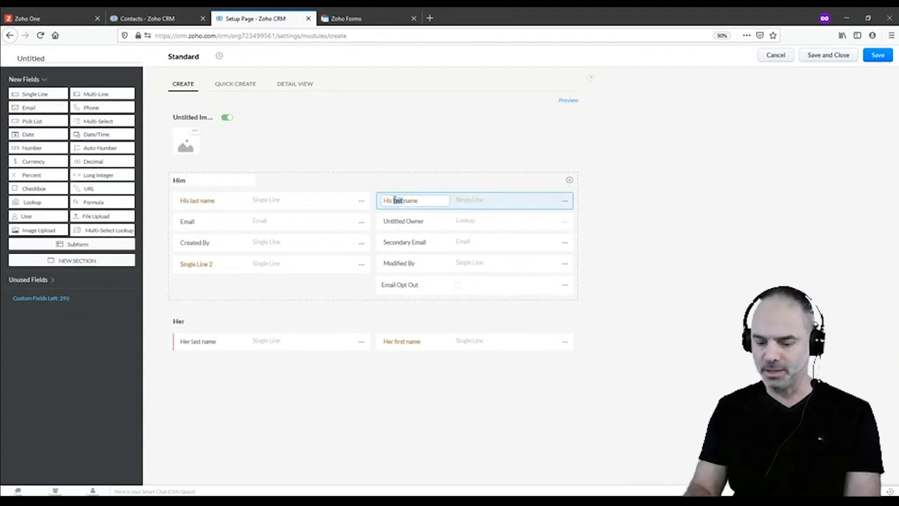
{"action": "type", "text": "first"}
{"action": "left_click", "coordinate": [798, 248]}
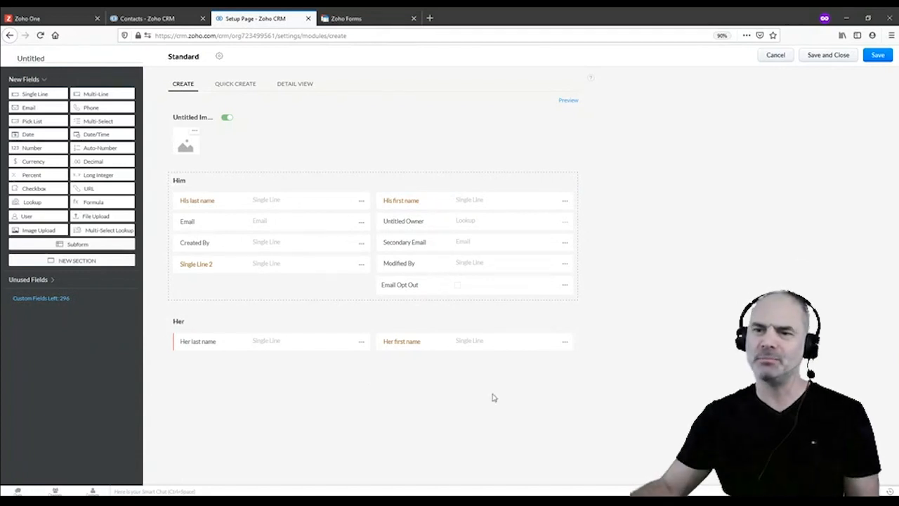
Move Her last name and Her first name into Him beneath the His fields
{"action": "left_click_drag", "start_coordinate": [328, 345], "coordinate": [321, 224]}
{"action": "right_click", "coordinate": [319, 228]}
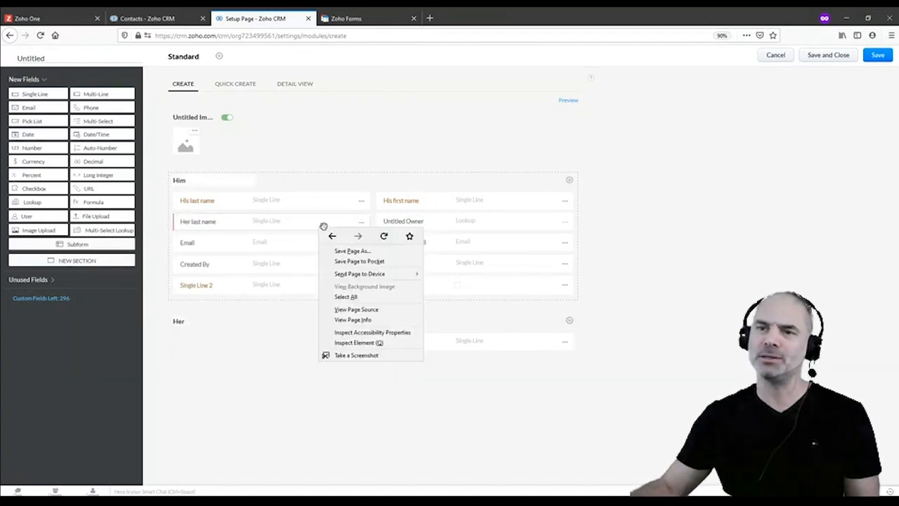
{"action": "left_click", "coordinate": [251, 324]}
{"action": "left_click_drag", "start_coordinate": [480, 342], "coordinate": [488, 227]}
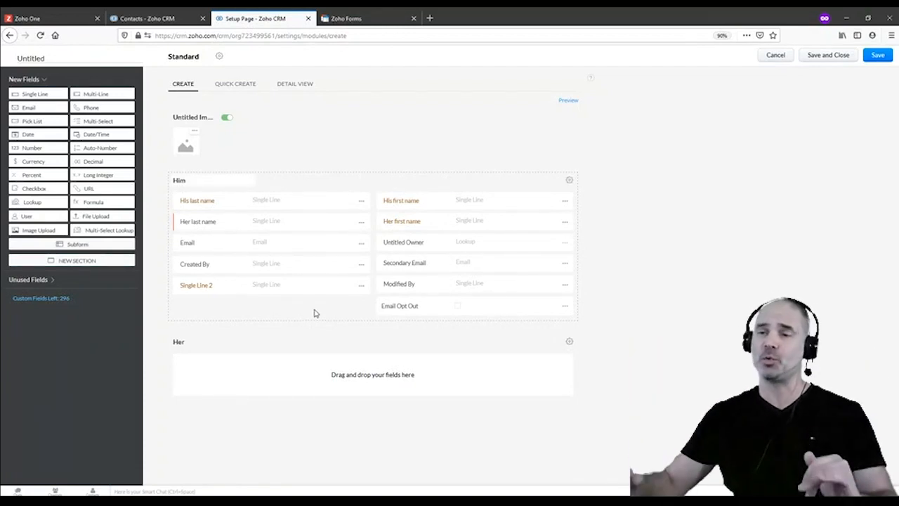
Rename the module to 'Test123' in both plural and singular forms
{"action": "left_click", "coordinate": [32, 59]}
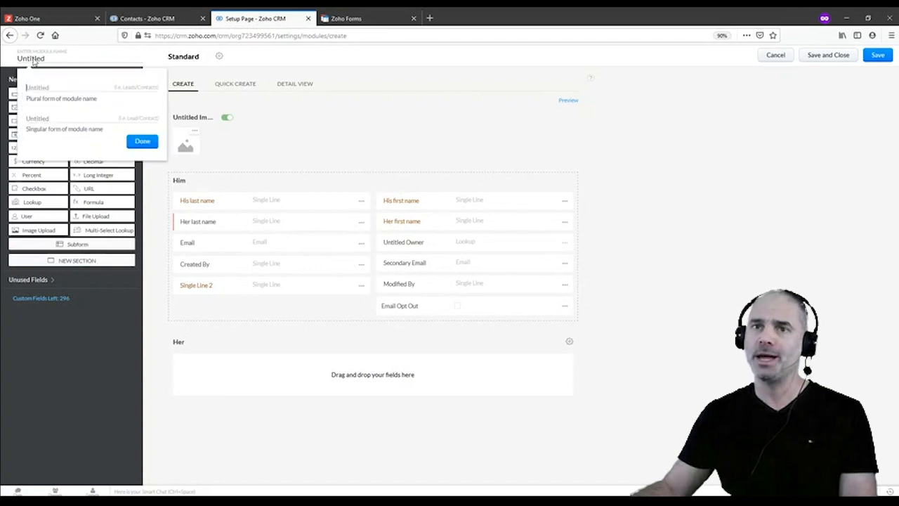
{"action": "type", "text": "T"}
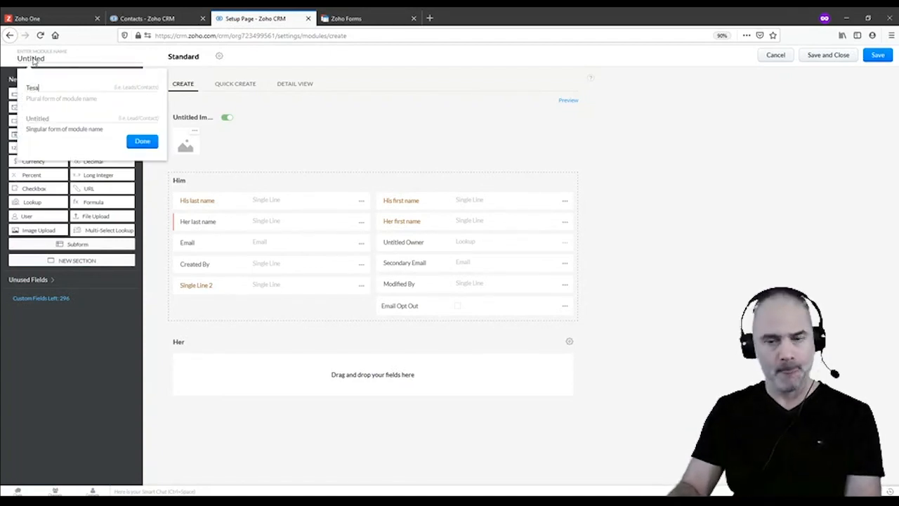
{"action": "type", "text": "est123Q"}
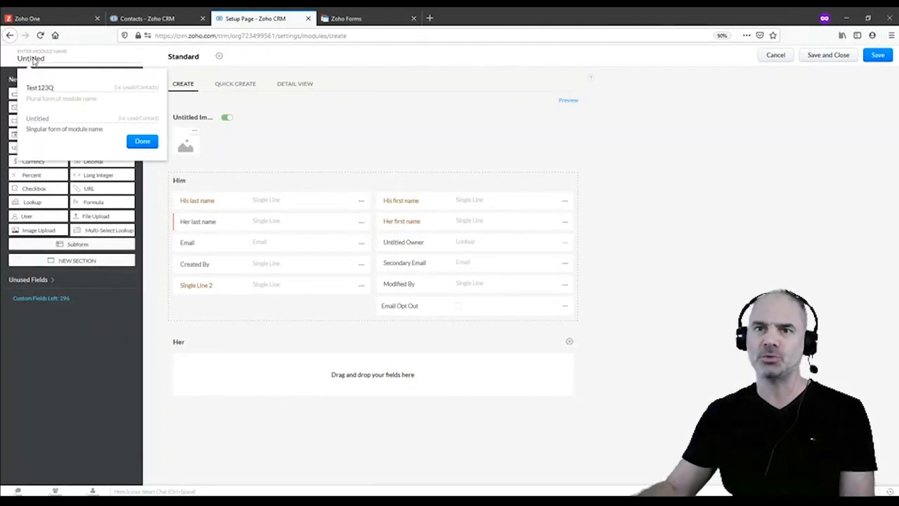
{"action": "key", "text": "BackSpace"}
{"action": "key", "text": "ctrl+a"}
{"action": "key", "text": "ctrl+c"}
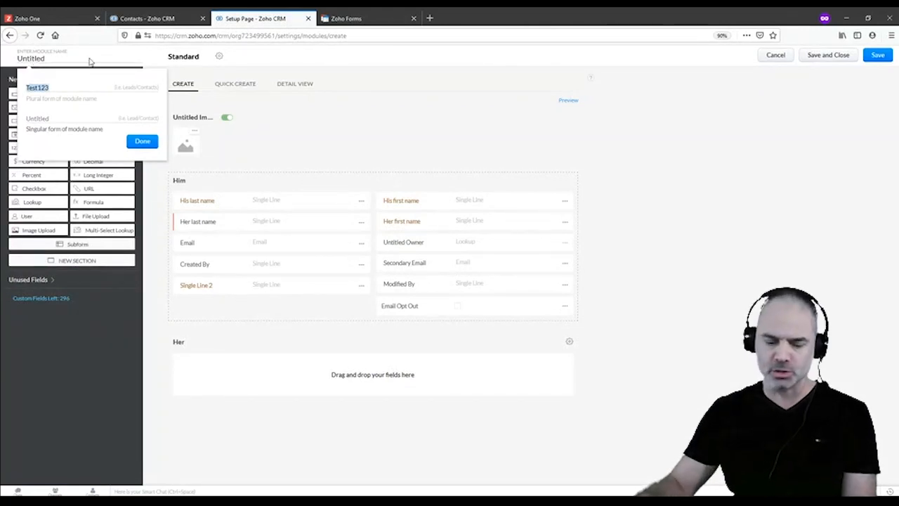
{"action": "left_click", "coordinate": [95, 118]}
{"action": "key", "text": "ctrl+v"}
{"action": "key", "text": "ctrl+z"}
{"action": "left_click", "coordinate": [139, 145]}
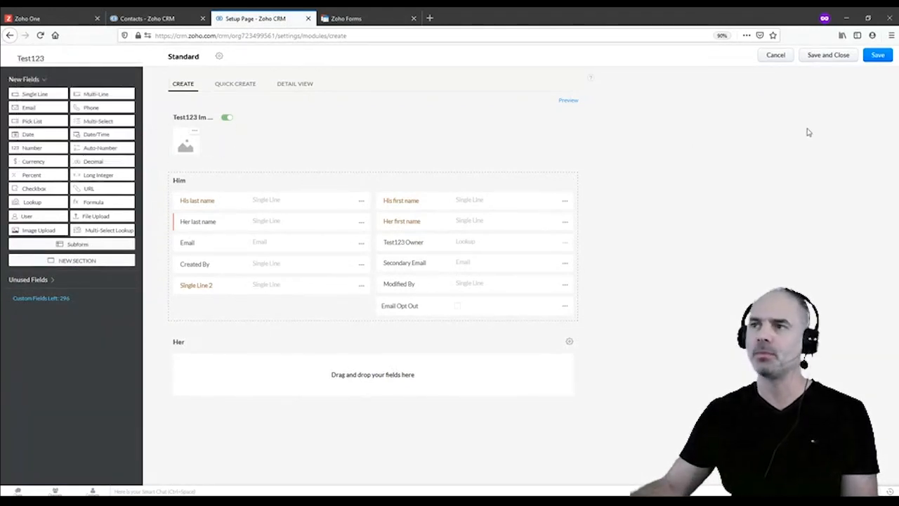
Save the module, granting access to the Standard and Sales Rep profiles
{"action": "left_click", "coordinate": [878, 57]}
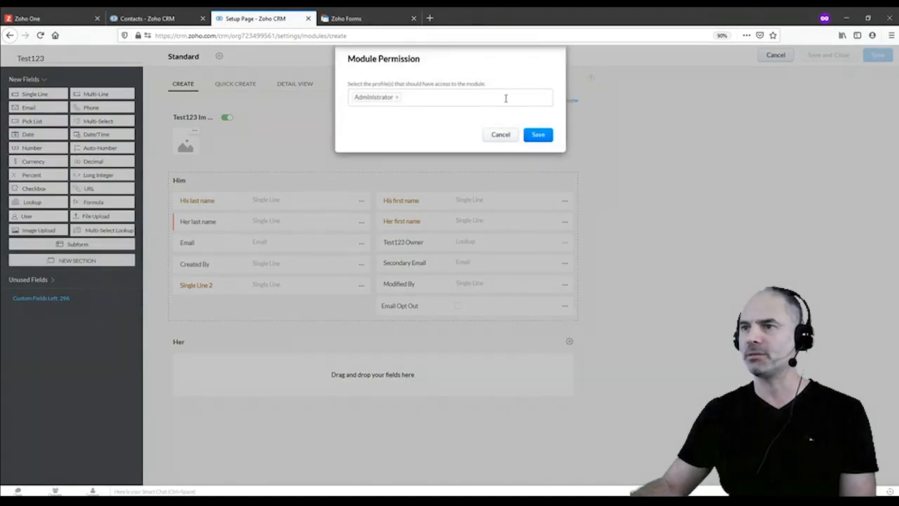
{"action": "left_click", "coordinate": [505, 98]}
{"action": "left_click", "coordinate": [397, 116]}
{"action": "left_click", "coordinate": [391, 116]}
{"action": "left_click", "coordinate": [390, 117]}
{"action": "left_click", "coordinate": [540, 164]}
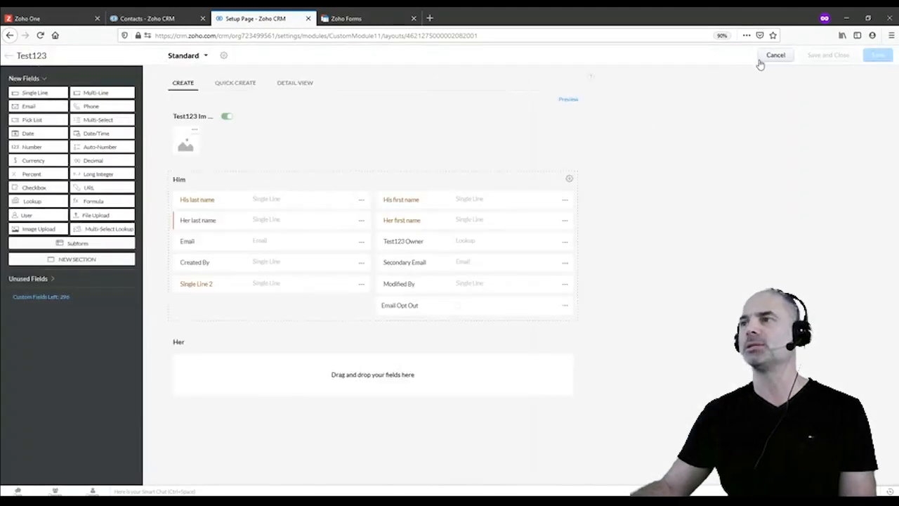
Open the Test123 module, preview its Create Test123 form, then cancel it
{"action": "left_click", "coordinate": [768, 54]}
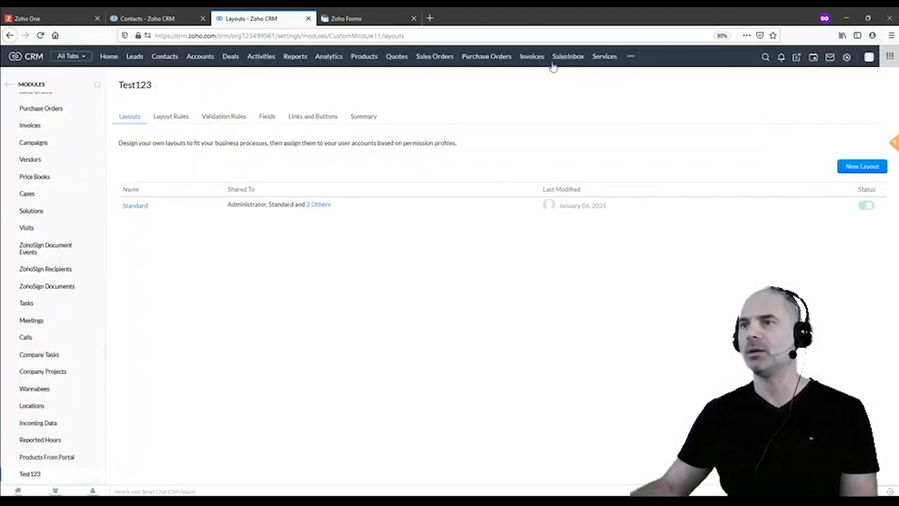
{"action": "left_click", "coordinate": [630, 56]}
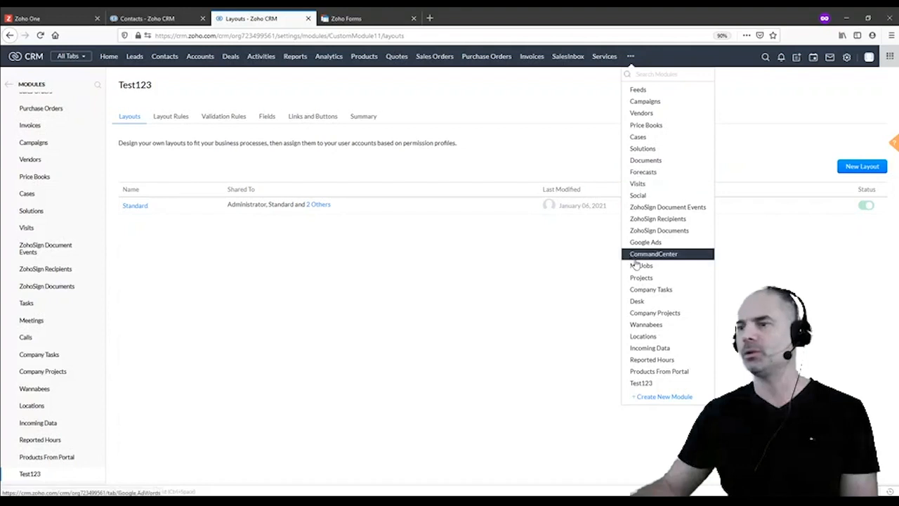
{"action": "left_click", "coordinate": [642, 383]}
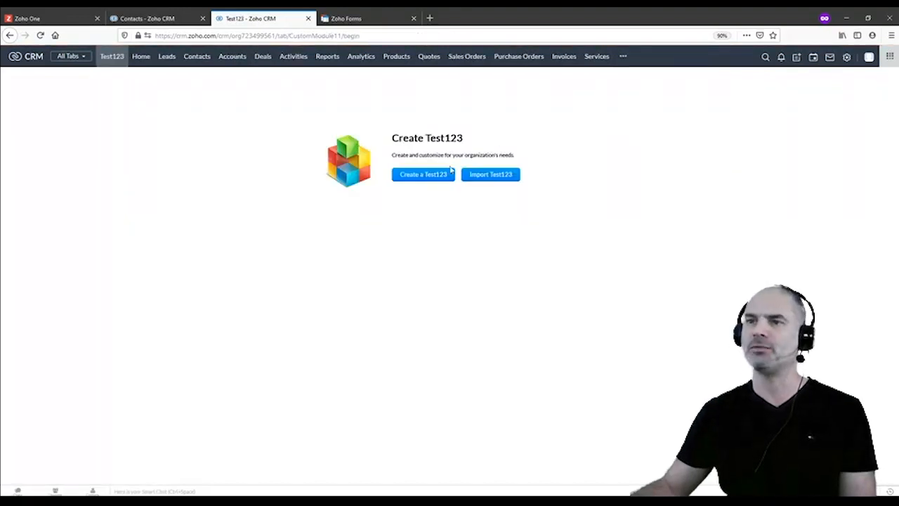
{"action": "left_click", "coordinate": [442, 175]}
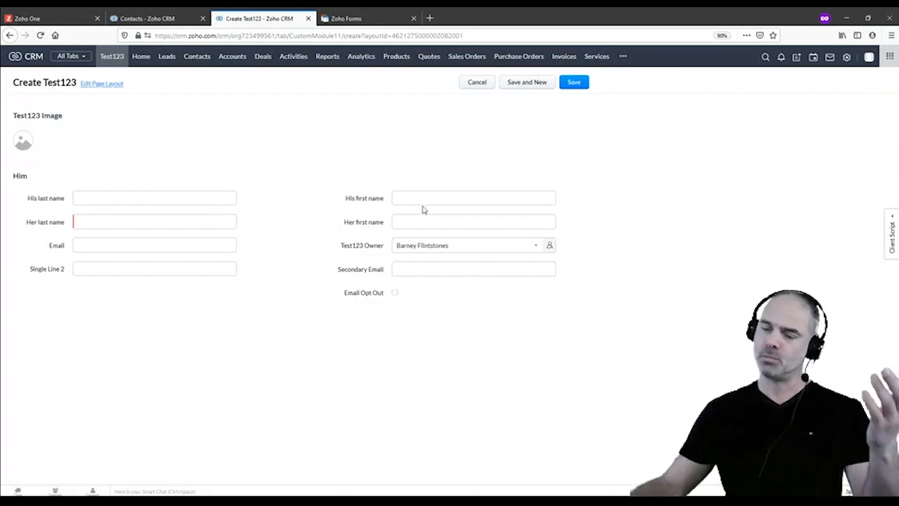
{"action": "left_click", "coordinate": [477, 83]}
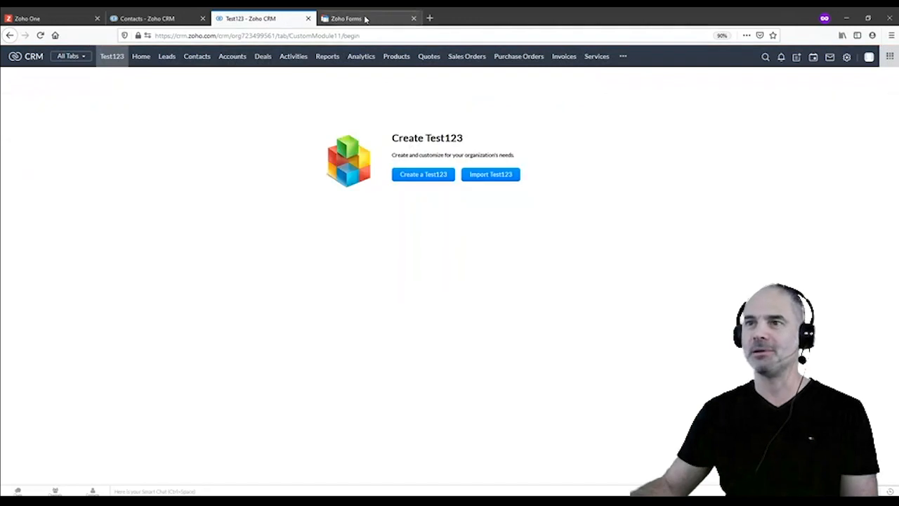
Integrate the couples form with Zoho CRM, targeting the Test123 module
{"action": "left_click", "coordinate": [367, 19]}
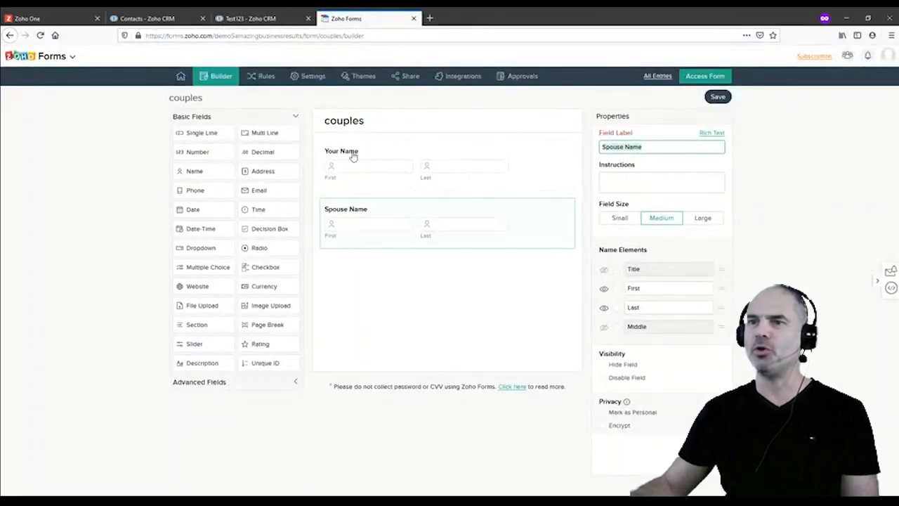
{"action": "left_click", "coordinate": [462, 78]}
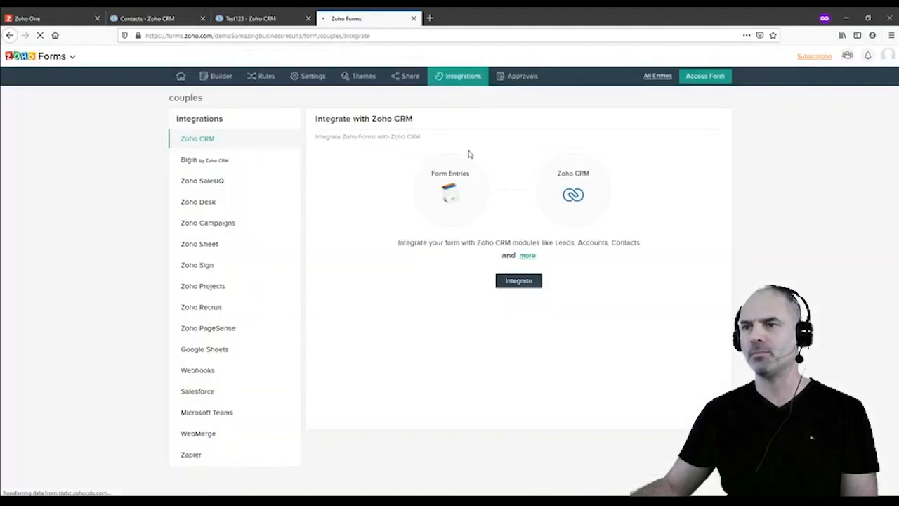
{"action": "left_click", "coordinate": [509, 282]}
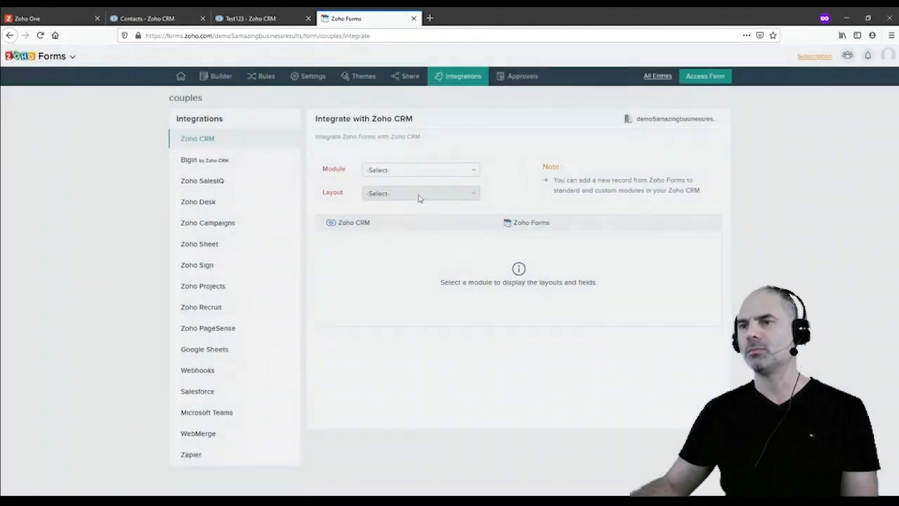
{"action": "left_click", "coordinate": [412, 170]}
{"action": "scroll", "coordinate": [418, 248], "scroll_direction": "down", "scroll_amount": 5}
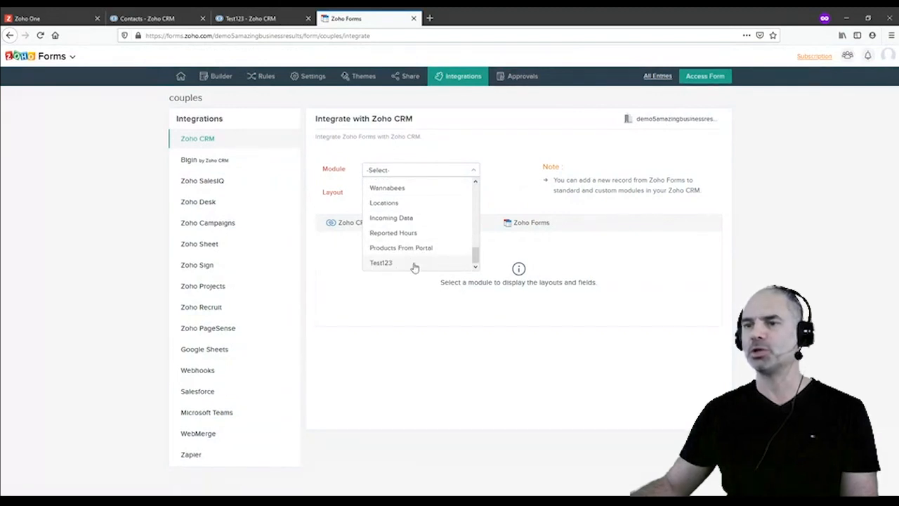
{"action": "left_click", "coordinate": [383, 263]}
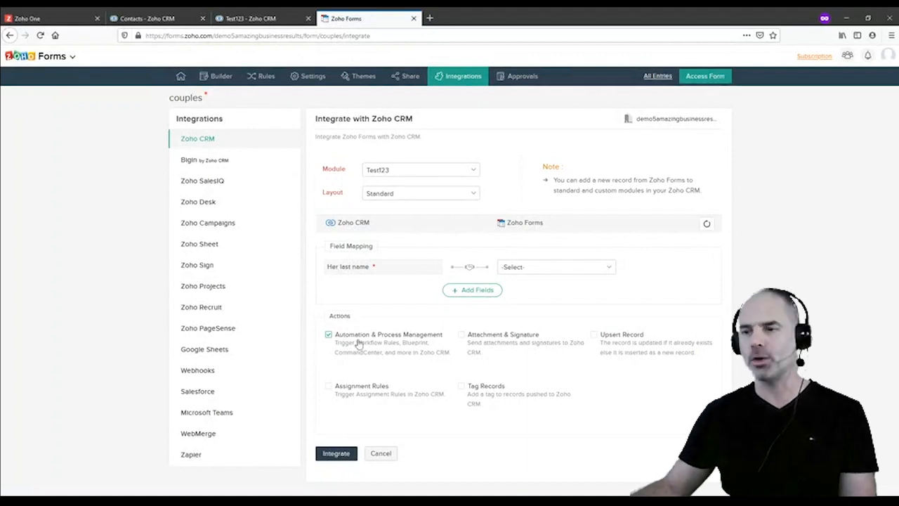
Enable sending attachments to CRM and include the PDF copy of the form submission
{"action": "left_click", "coordinate": [461, 336]}
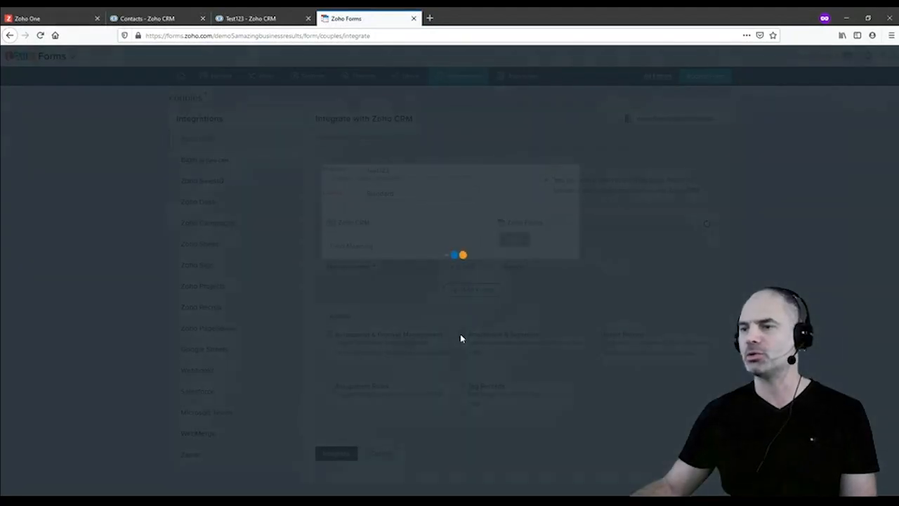
{"action": "left_click", "coordinate": [470, 219]}
{"action": "left_click", "coordinate": [428, 243]}
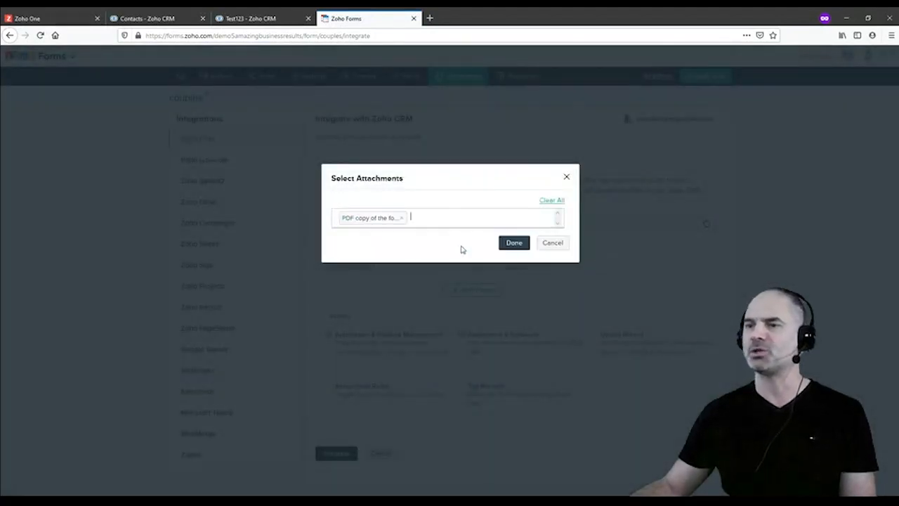
{"action": "left_click", "coordinate": [517, 244]}
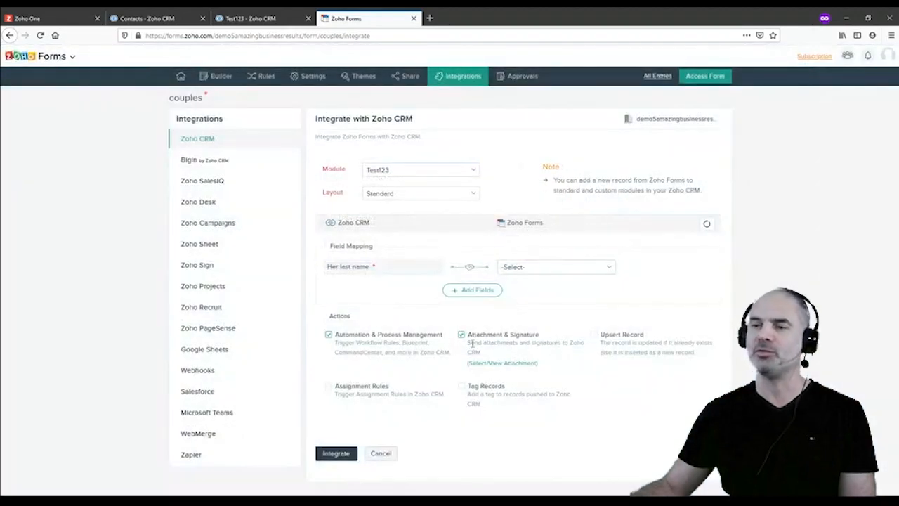
Map Her last and first name to Spouse Name - Last and Spouse Name - First
{"action": "left_click", "coordinate": [526, 271]}
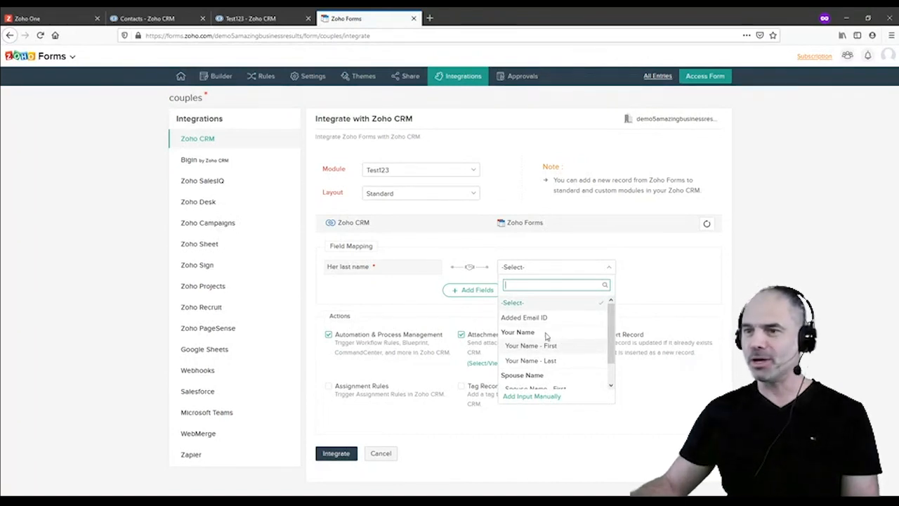
{"action": "scroll", "coordinate": [555, 362], "scroll_direction": "down", "scroll_amount": 1}
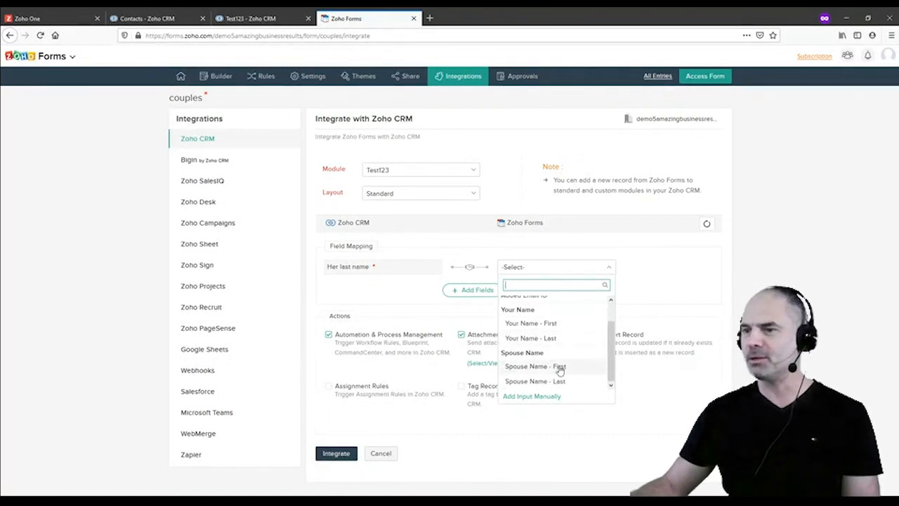
{"action": "left_click", "coordinate": [562, 381]}
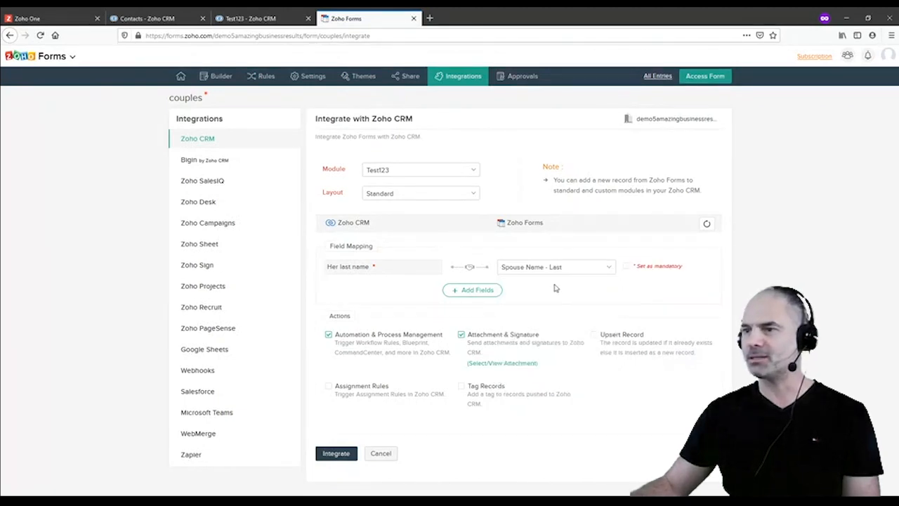
{"action": "left_click", "coordinate": [625, 270]}
{"action": "left_click", "coordinate": [484, 290]}
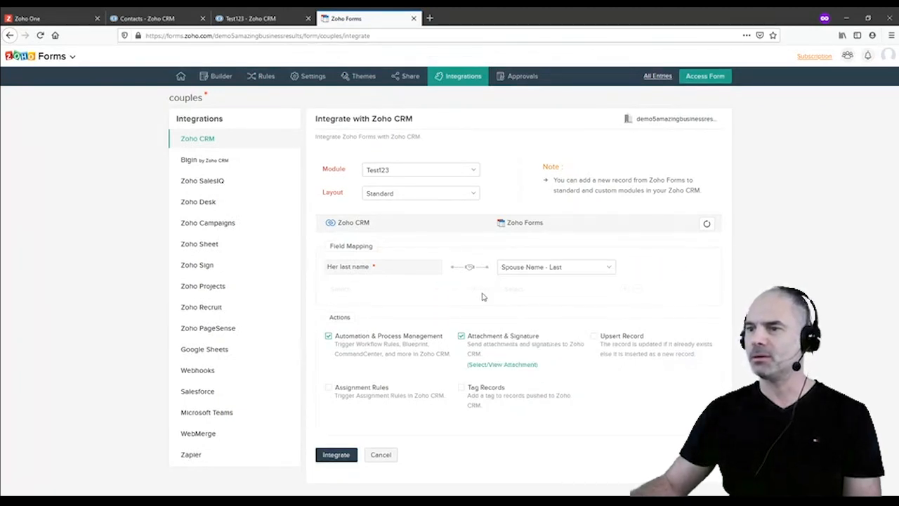
{"action": "left_click", "coordinate": [370, 295]}
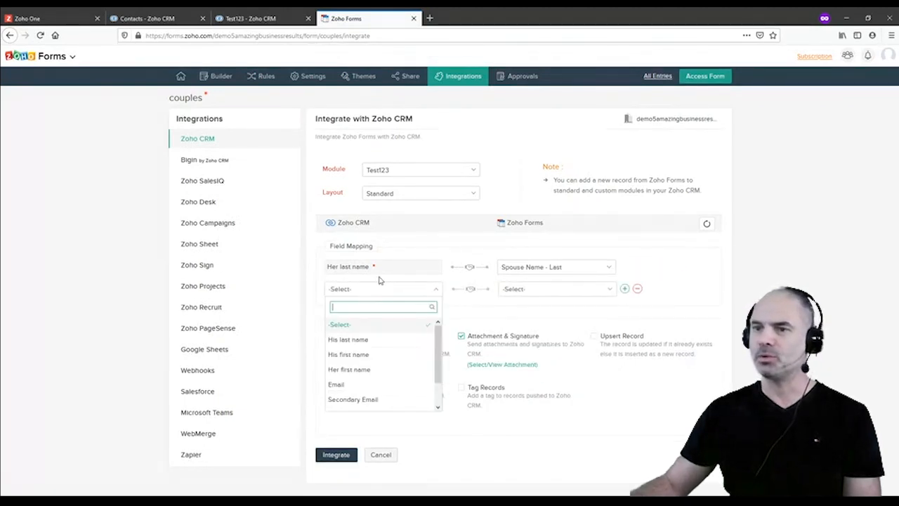
{"action": "left_click", "coordinate": [383, 370]}
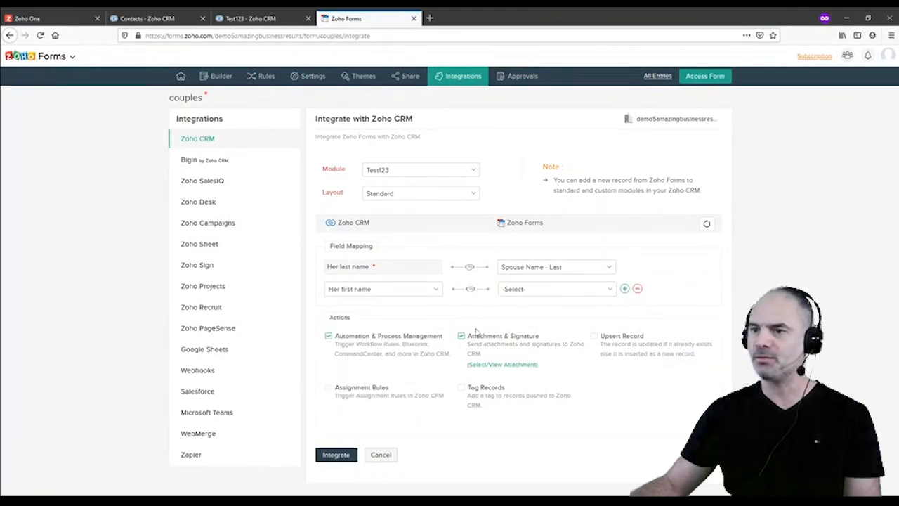
{"action": "left_click", "coordinate": [554, 293]}
{"action": "scroll", "coordinate": [546, 366], "scroll_direction": "down", "scroll_amount": 2}
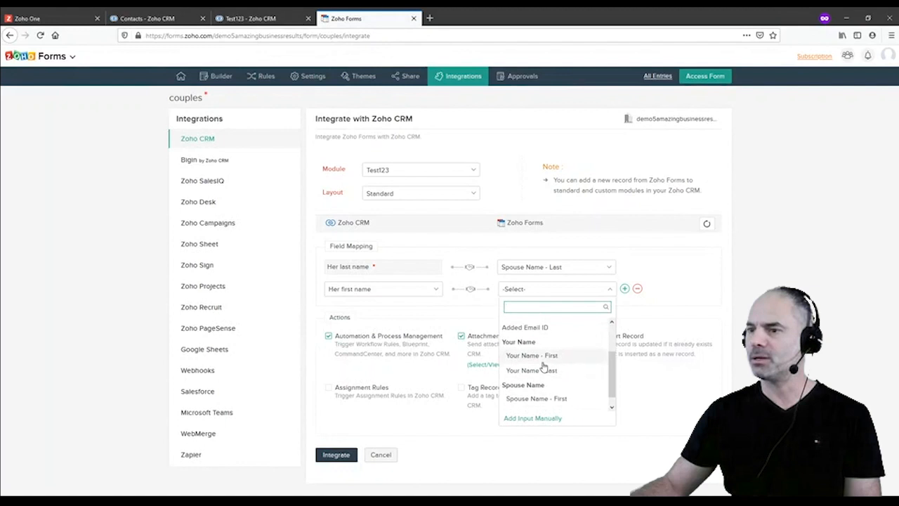
{"action": "left_click", "coordinate": [570, 399]}
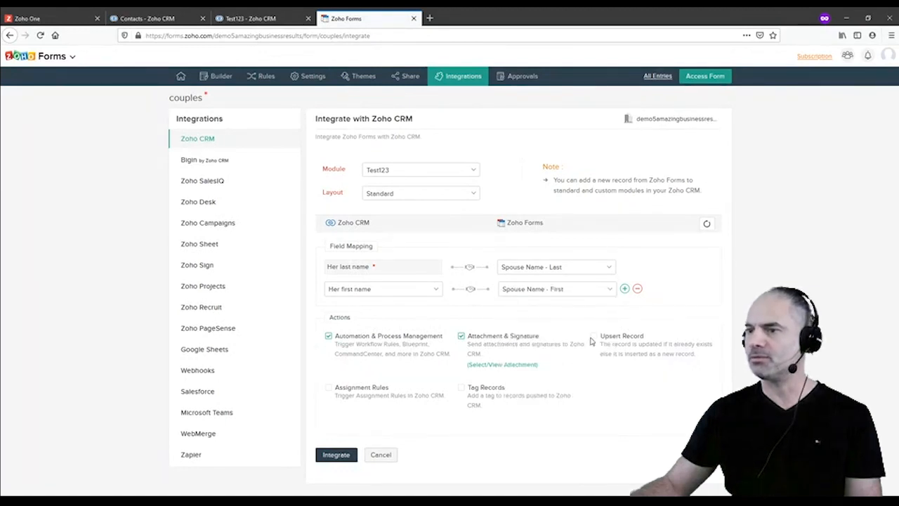
Map His last and first name to Your Name - Last and First, then save the integration
{"action": "left_click", "coordinate": [627, 291]}
{"action": "left_click", "coordinate": [359, 314]}
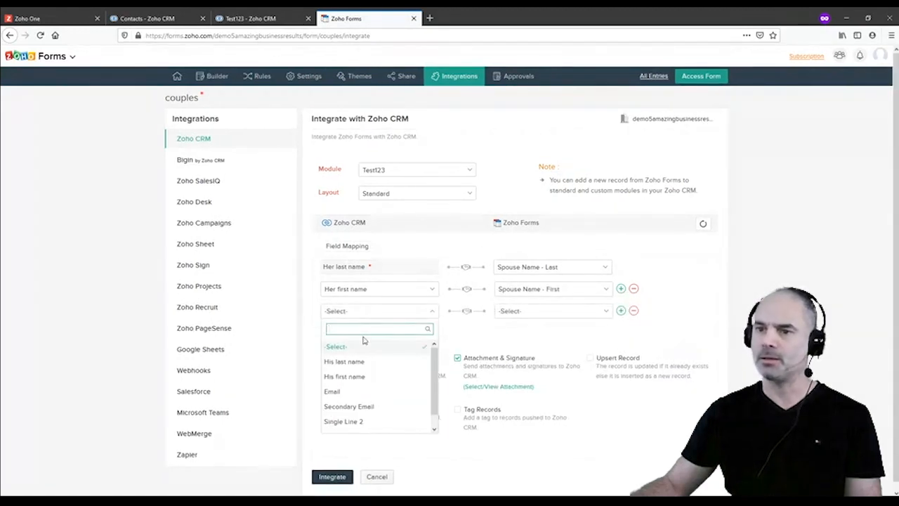
{"action": "left_click", "coordinate": [359, 363]}
{"action": "left_click", "coordinate": [541, 311]}
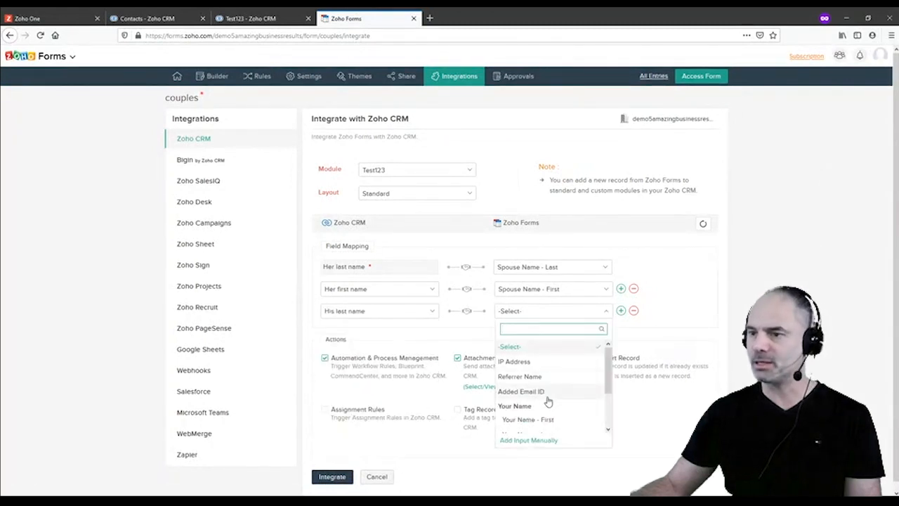
{"action": "scroll", "coordinate": [562, 403], "scroll_direction": "down", "scroll_amount": 1}
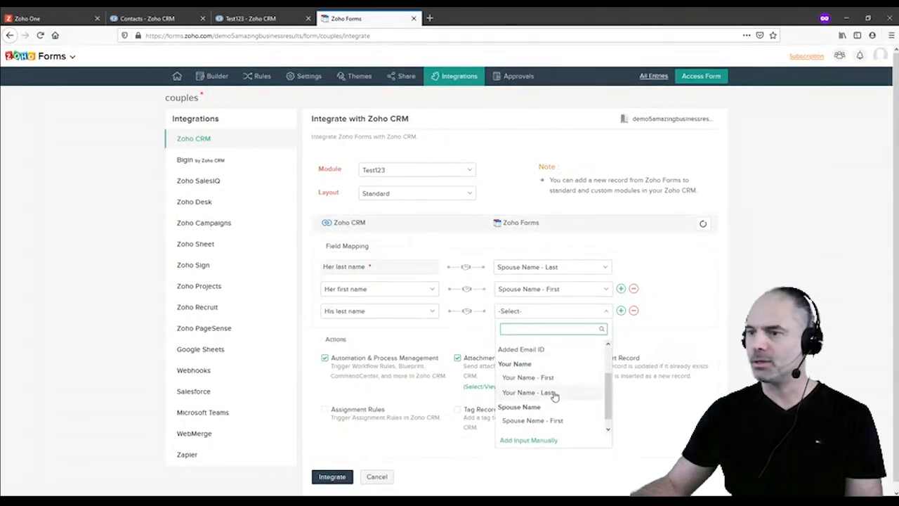
{"action": "left_click", "coordinate": [555, 395]}
{"action": "left_click", "coordinate": [622, 311]}
{"action": "left_click", "coordinate": [363, 334]}
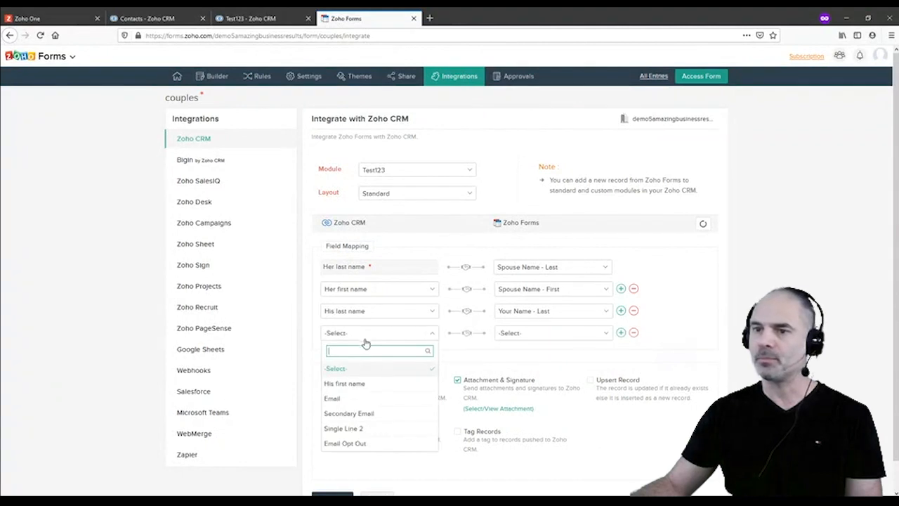
{"action": "left_click", "coordinate": [348, 384]}
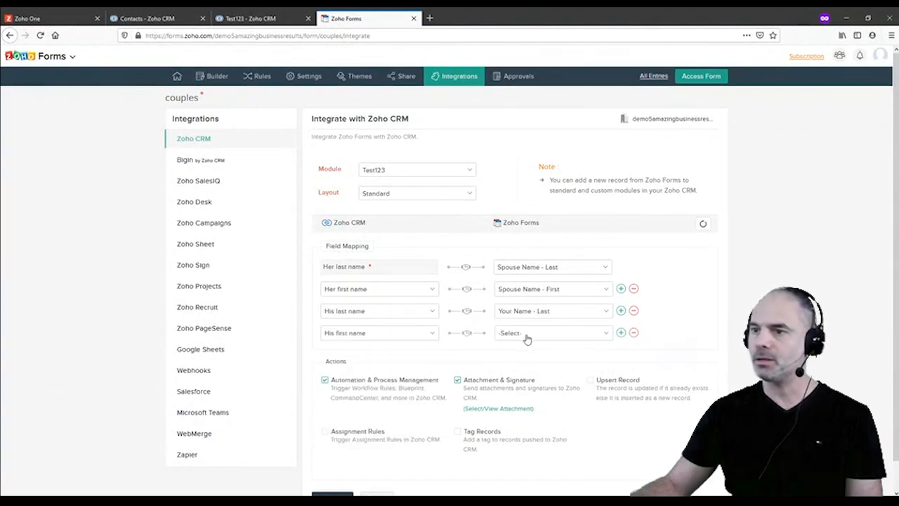
{"action": "left_click", "coordinate": [525, 334]}
{"action": "scroll", "coordinate": [558, 414], "scroll_direction": "down", "scroll_amount": 1}
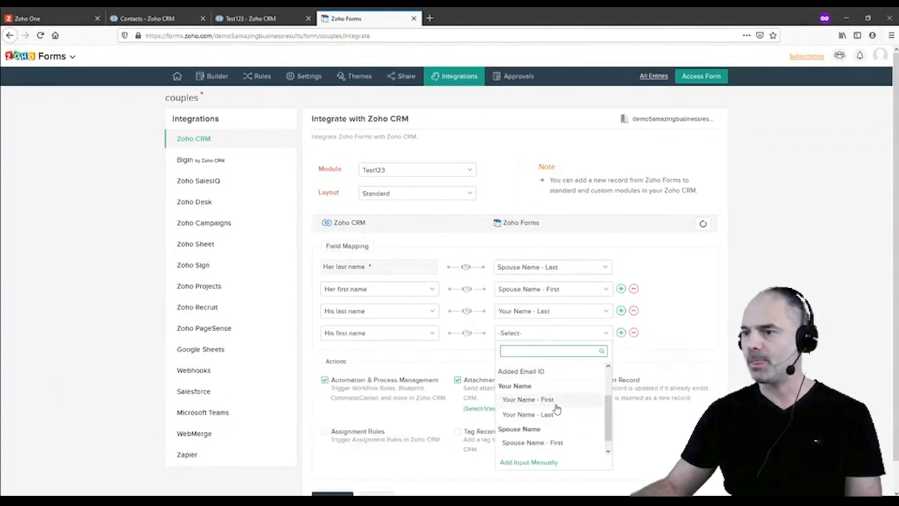
{"action": "left_click", "coordinate": [565, 398]}
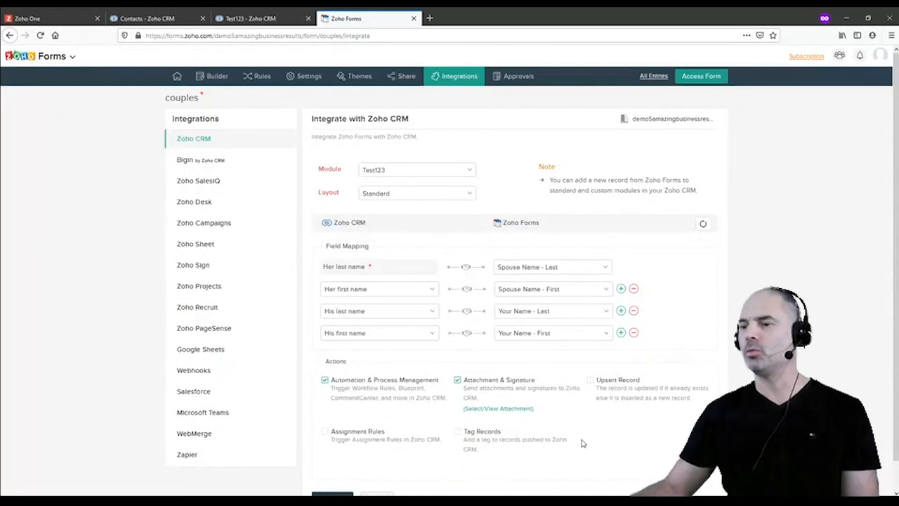
{"action": "scroll", "coordinate": [582, 443], "scroll_direction": "down", "scroll_amount": 1}
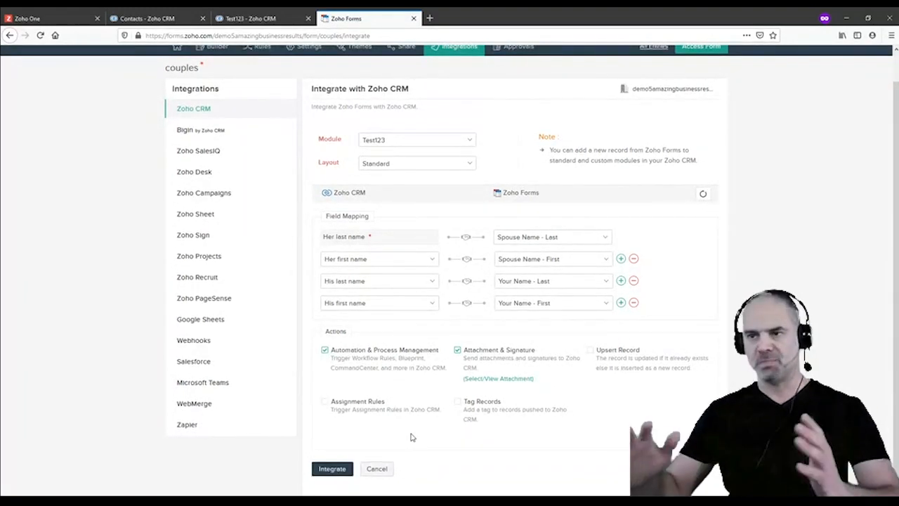
{"action": "left_click", "coordinate": [339, 475]}
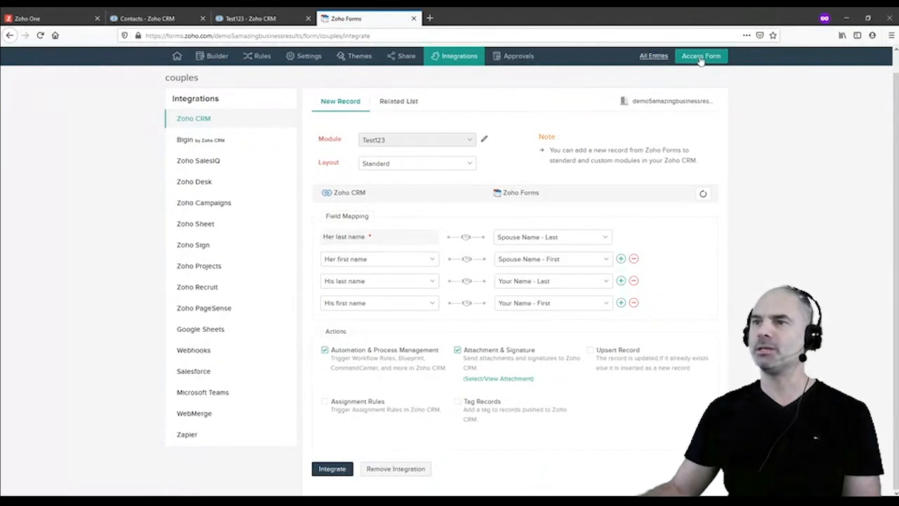
Copy the couples form's public link and load it in a new private tab
{"action": "left_click", "coordinate": [407, 56]}
{"action": "left_click", "coordinate": [440, 185]}
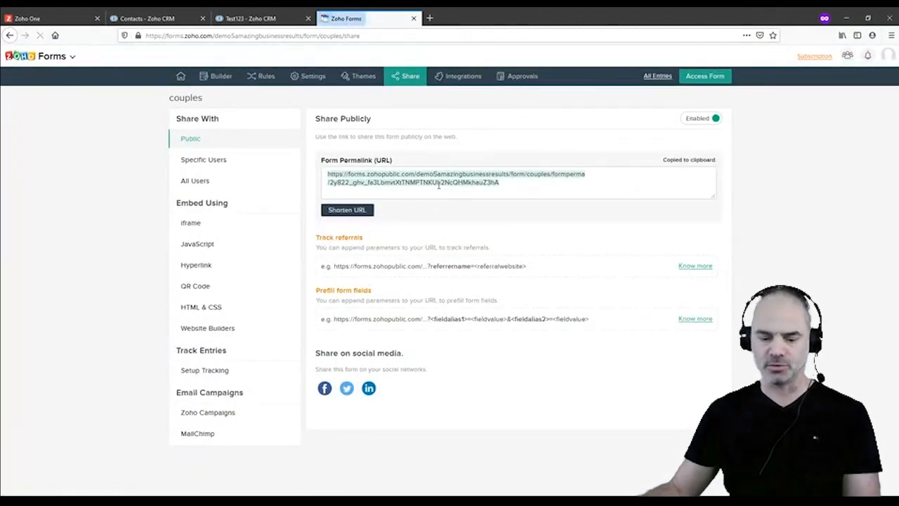
{"action": "key", "text": "ctrl+t"}
{"action": "type", "text": "https://forms.zohopublic.com/demo5amazingbusinessresults/form/couples/formperma/2y822_ghv_fa3LbmvtXtTNMPTNKUh2NcQHMkhauZ3hA"}
{"action": "key", "text": "Return"}
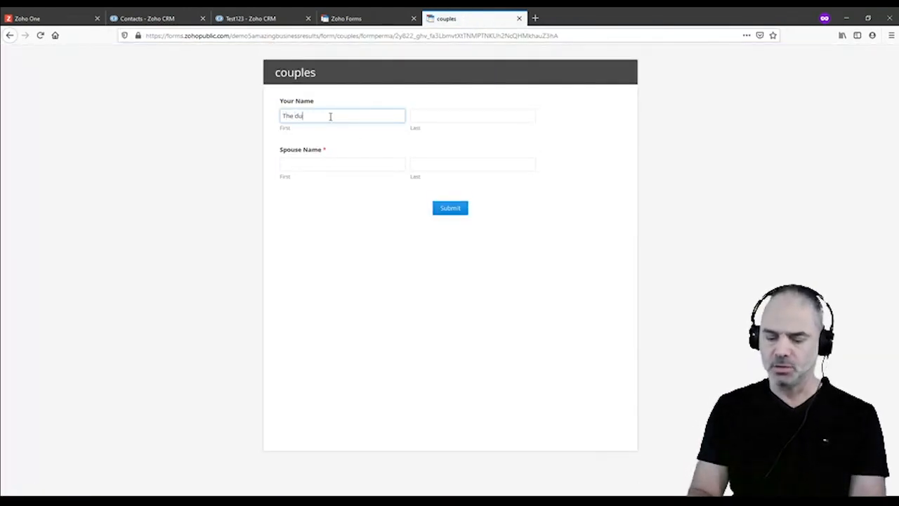
Fill in the names 'The dude' and 'The wife' and submit the form
{"action": "type", "text": "The"}
{"action": "key", "text": "Tab"}
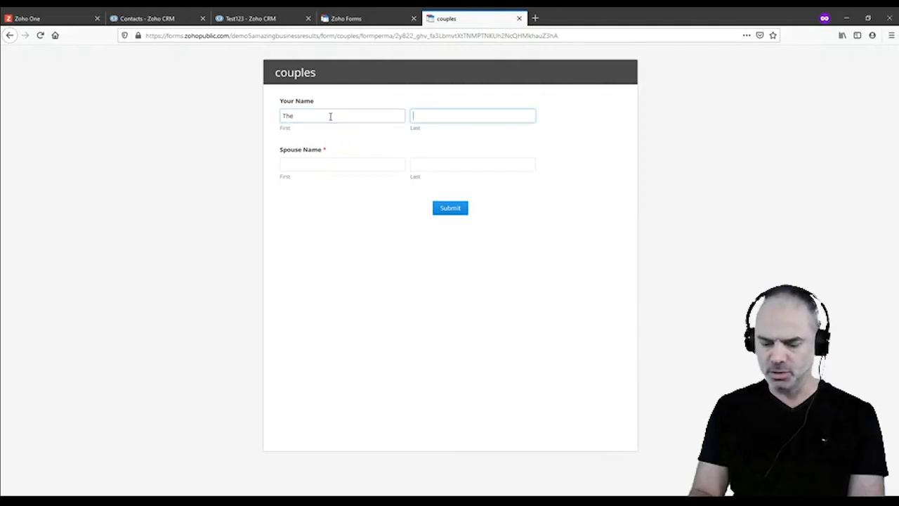
{"action": "key", "text": "Tab"}
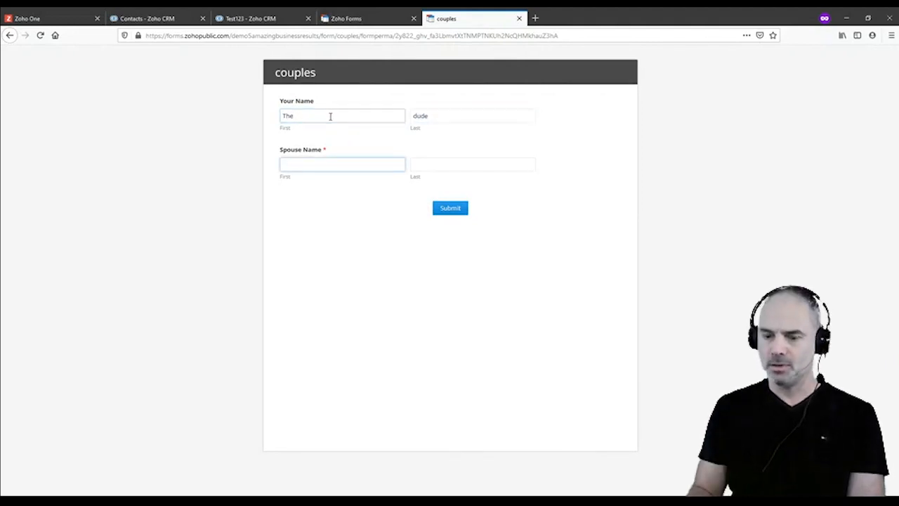
{"action": "key", "text": "Tab"}
{"action": "type", "text": "w"}
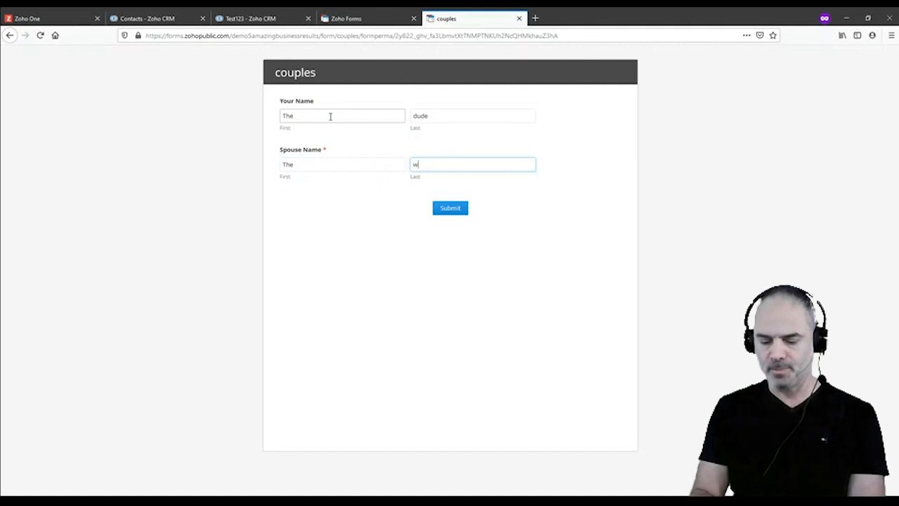
{"action": "type", "text": "ife"}
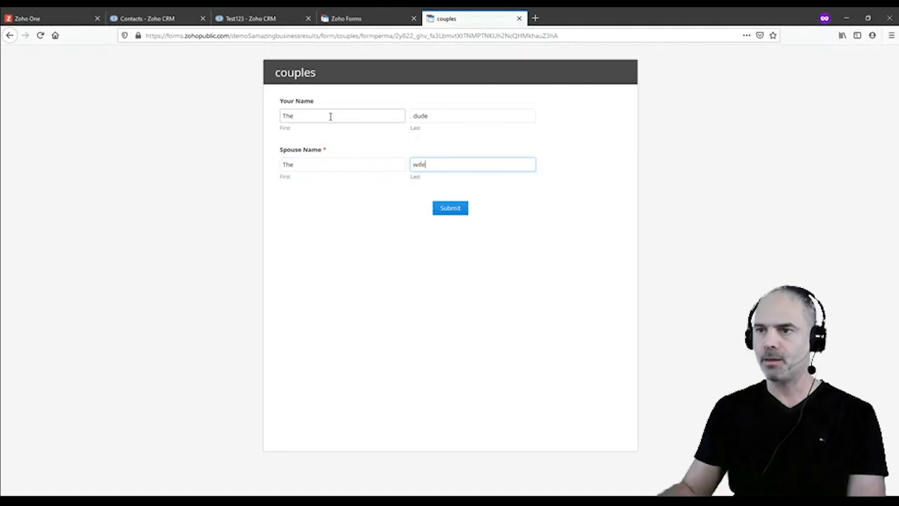
{"action": "left_click", "coordinate": [450, 209]}
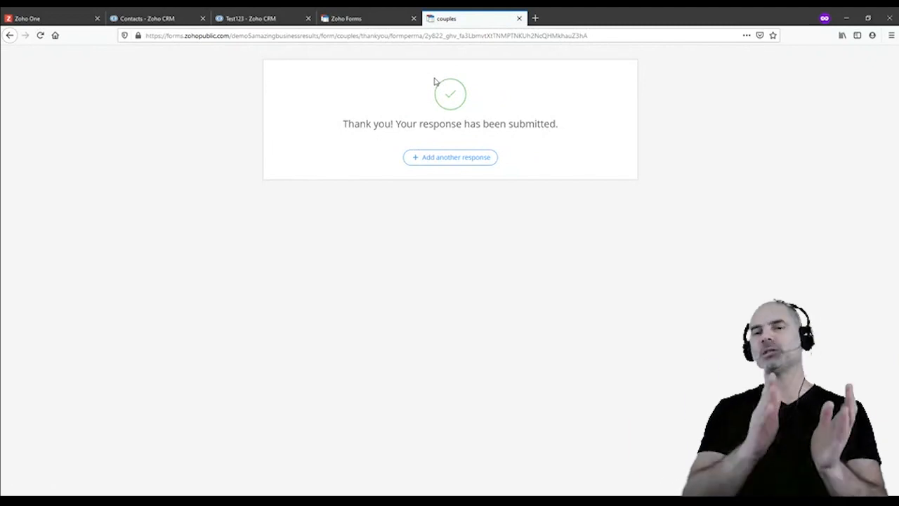
Reload the Test123 module until the submitted 'wife' record appears, then open it
{"action": "left_click", "coordinate": [271, 19]}
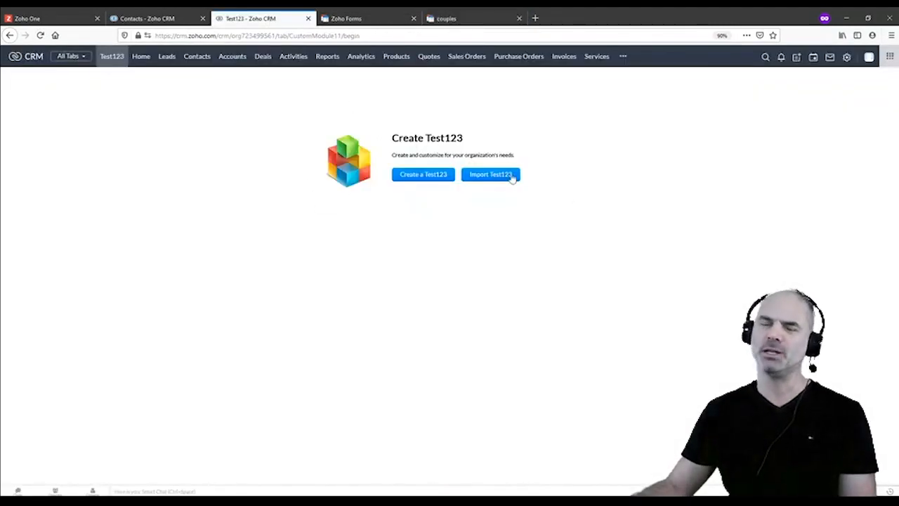
{"action": "left_click", "coordinate": [113, 59]}
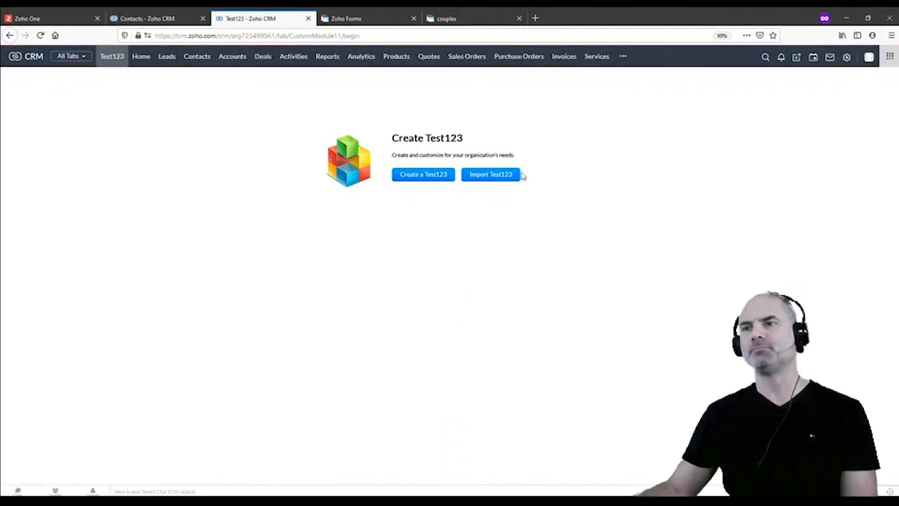
{"action": "left_click", "coordinate": [40, 35]}
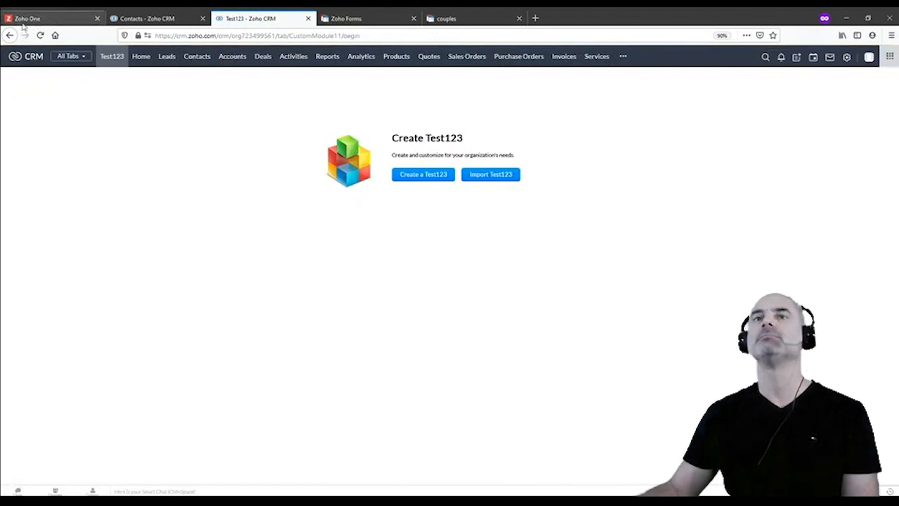
{"action": "left_click", "coordinate": [40, 35]}
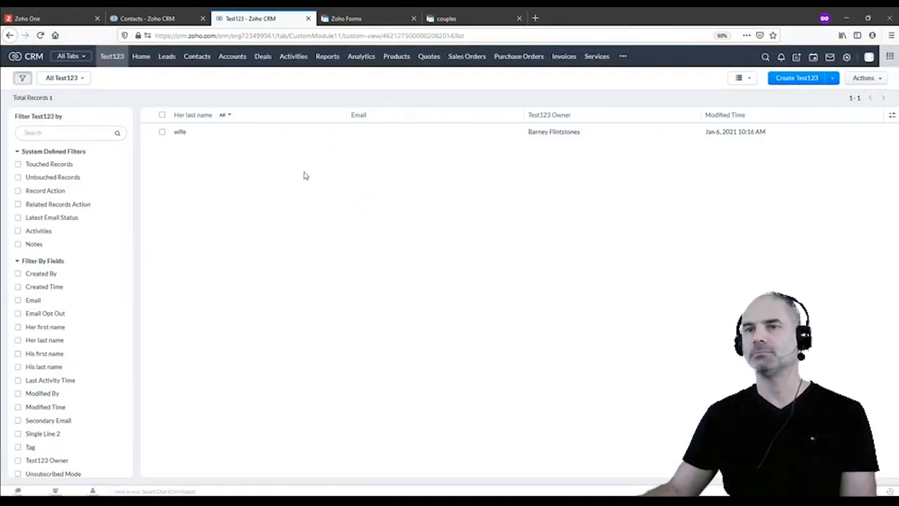
{"action": "left_click", "coordinate": [208, 133]}
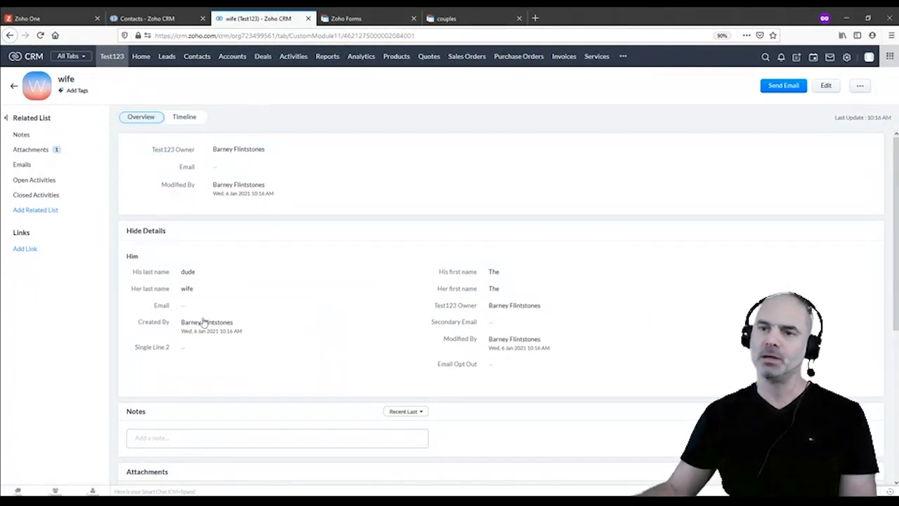
{"action": "left_click_drag", "start_coordinate": [132, 274], "coordinate": [177, 273]}
{"action": "left_click_drag", "start_coordinate": [438, 272], "coordinate": [471, 273]}
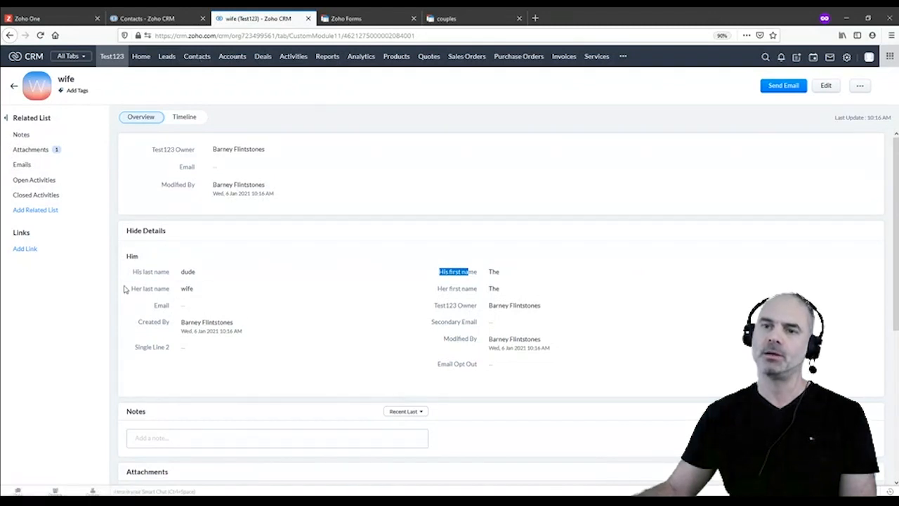
{"action": "left_click_drag", "start_coordinate": [133, 289], "coordinate": [166, 289]}
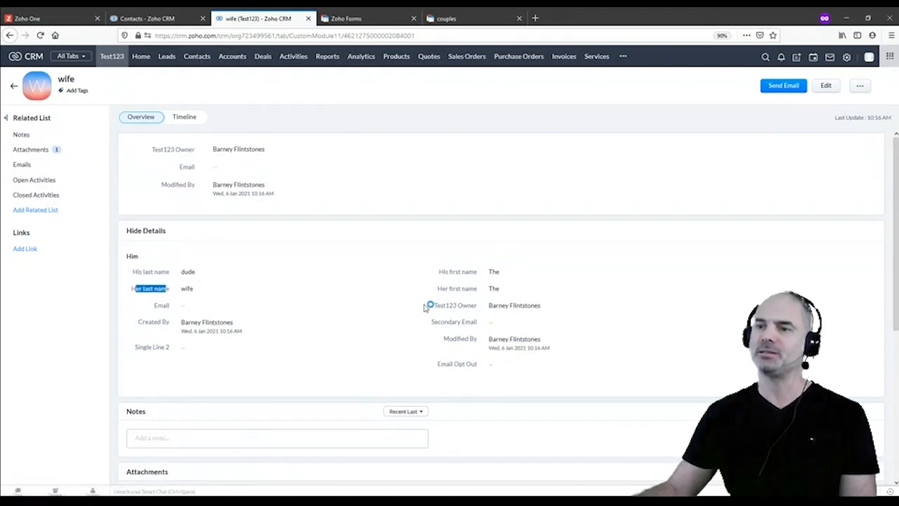
{"action": "left_click_drag", "start_coordinate": [438, 288], "coordinate": [460, 290]}
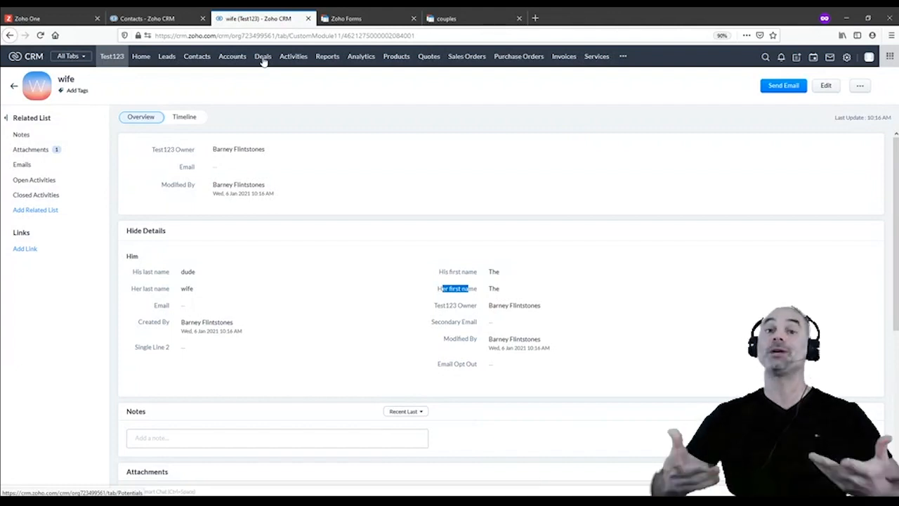
{"action": "left_click", "coordinate": [449, 19]}
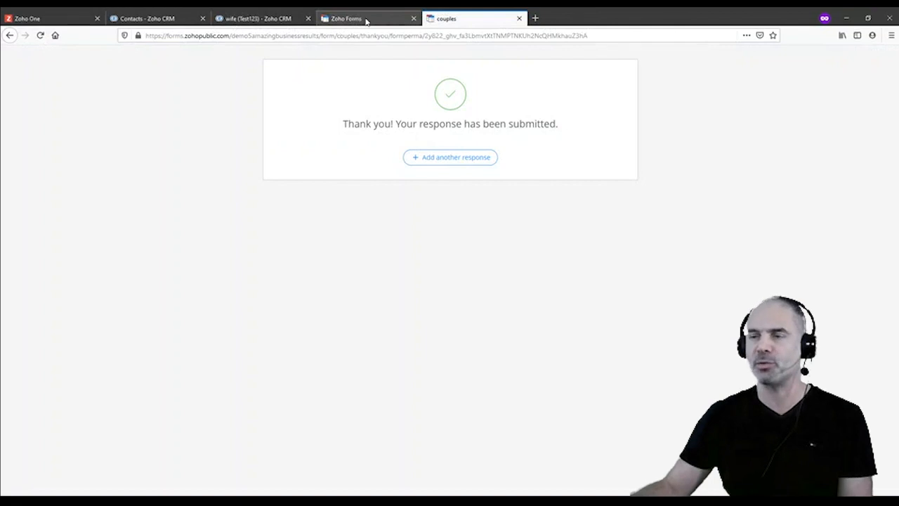
{"action": "left_click", "coordinate": [271, 20]}
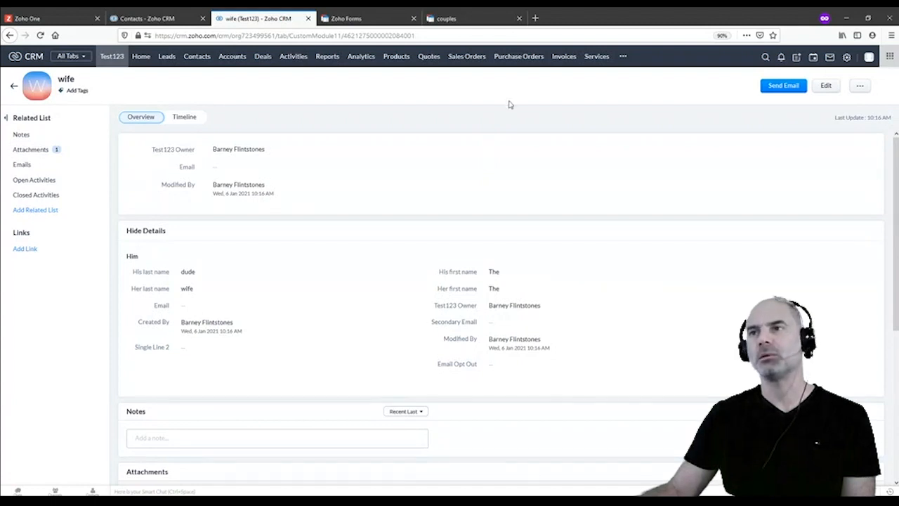
Open the Zoho ShowTime session from history in a new private tab
{"action": "left_click", "coordinate": [535, 19]}
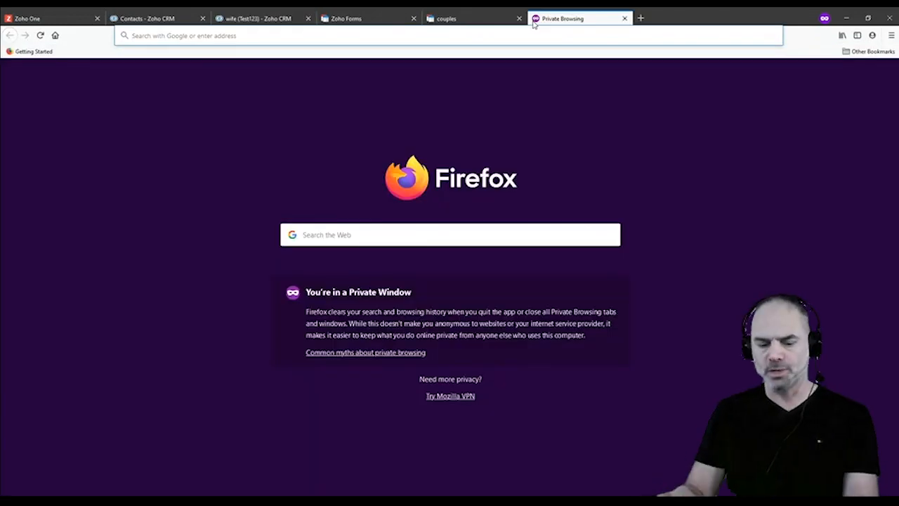
{"action": "type", "text": "show"}
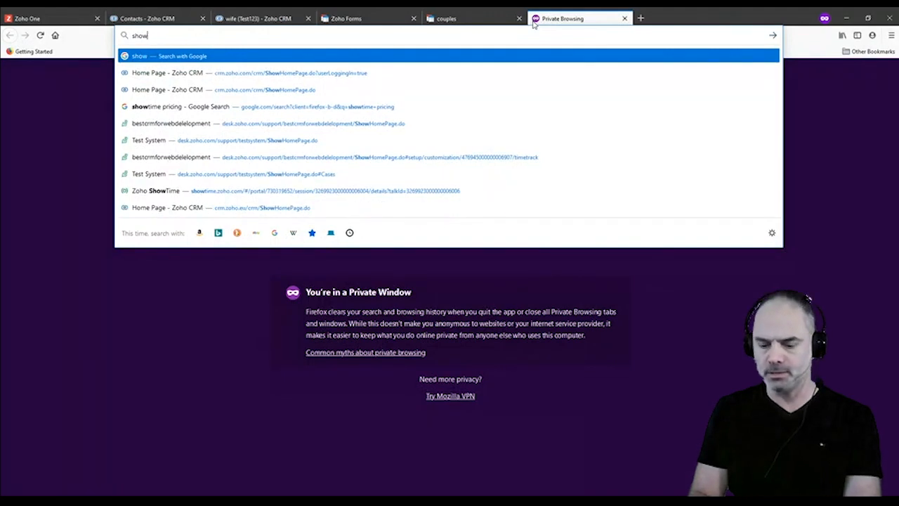
{"action": "type", "text": "timw.z"}
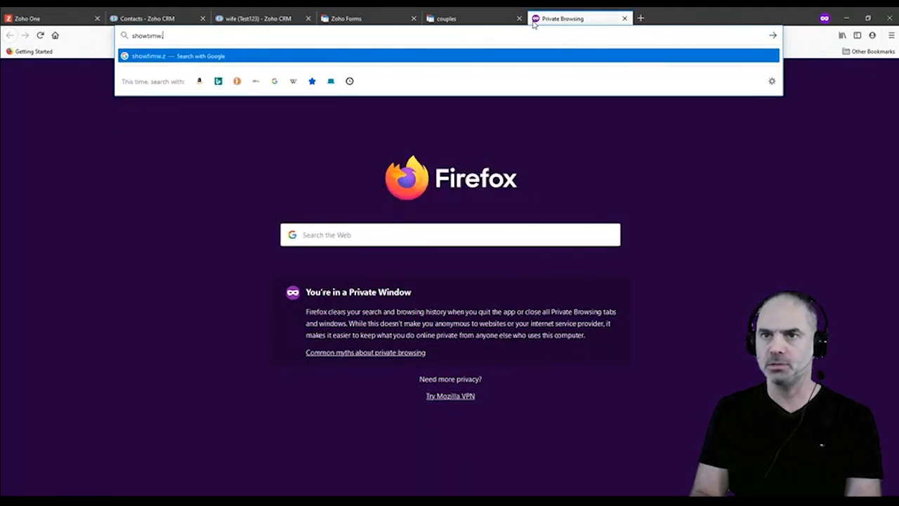
{"action": "key", "text": "BackSpace"}
{"action": "key", "text": "BackSpace"}
{"action": "key", "text": "BackSpace"}
{"action": "type", "text": "e"}
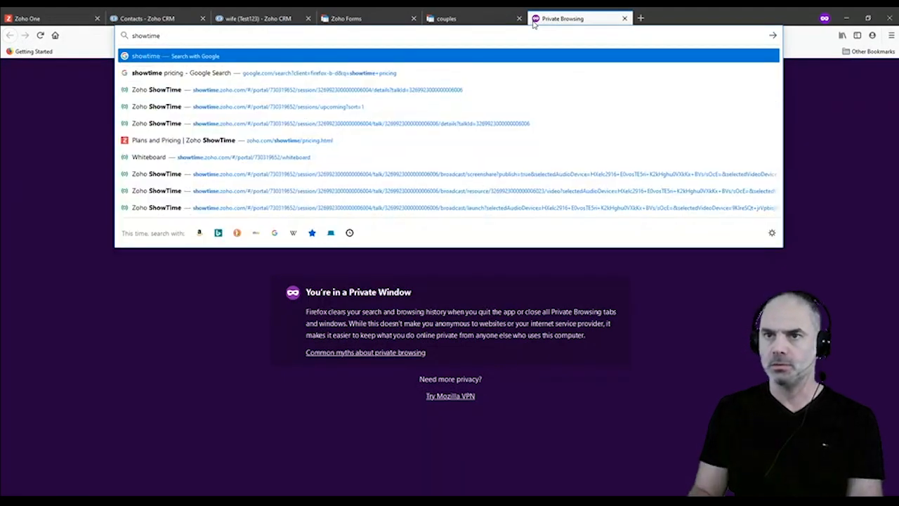
{"action": "left_click", "coordinate": [405, 88]}
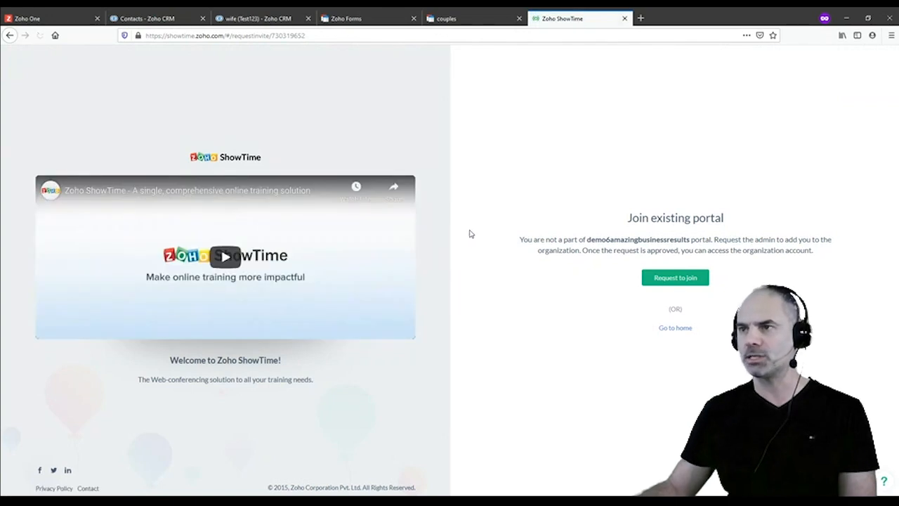
Load amazingbusinessresults.com and open its free webinar Register Now link in a new tab
{"action": "left_click", "coordinate": [639, 18]}
{"action": "type", "text": "amazingbusinessresults.com/"}
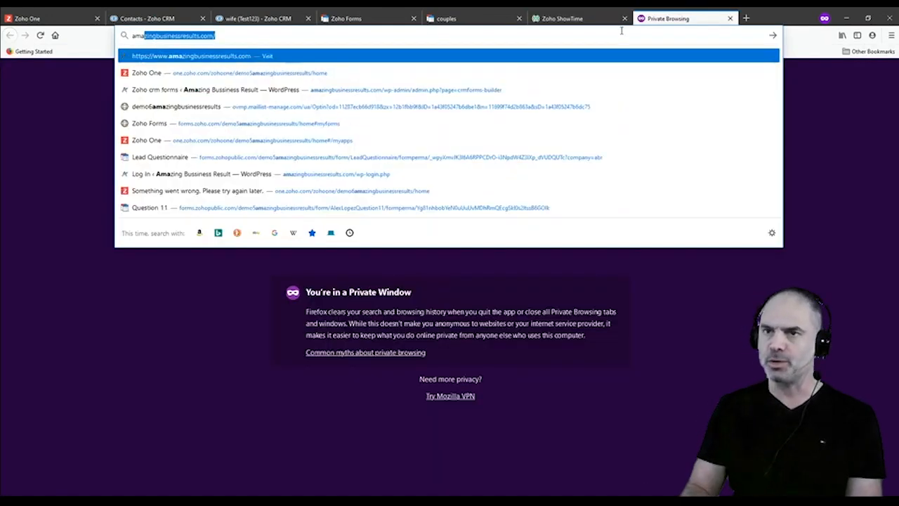
{"action": "key", "text": "Return"}
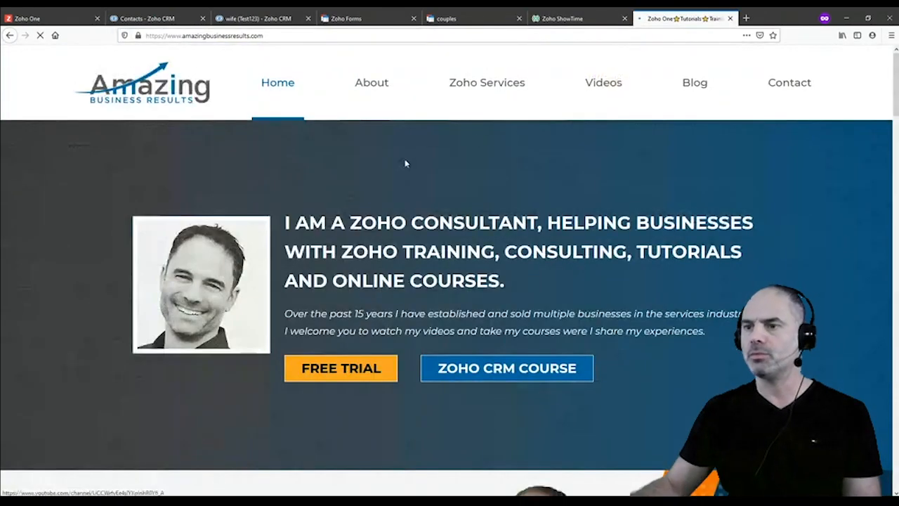
{"action": "scroll", "coordinate": [465, 360], "scroll_direction": "down", "scroll_amount": 3}
{"action": "scroll", "coordinate": [466, 360], "scroll_direction": "down", "scroll_amount": 3}
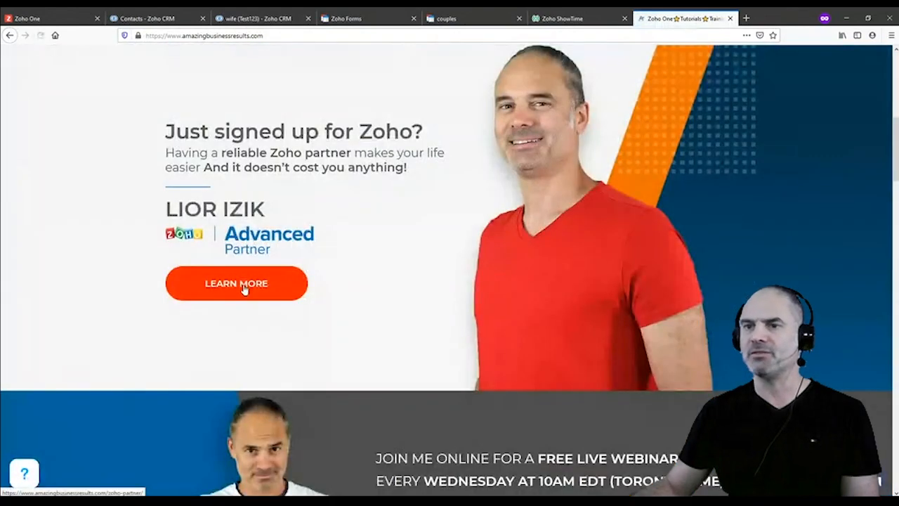
{"action": "scroll", "coordinate": [245, 289], "scroll_direction": "down", "scroll_amount": 3}
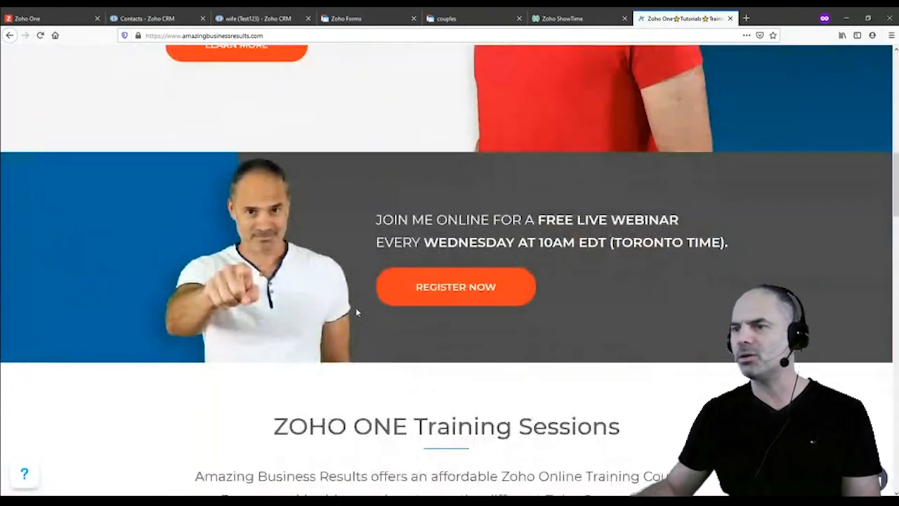
{"action": "right_click", "coordinate": [436, 283]}
{"action": "left_click", "coordinate": [422, 288]}
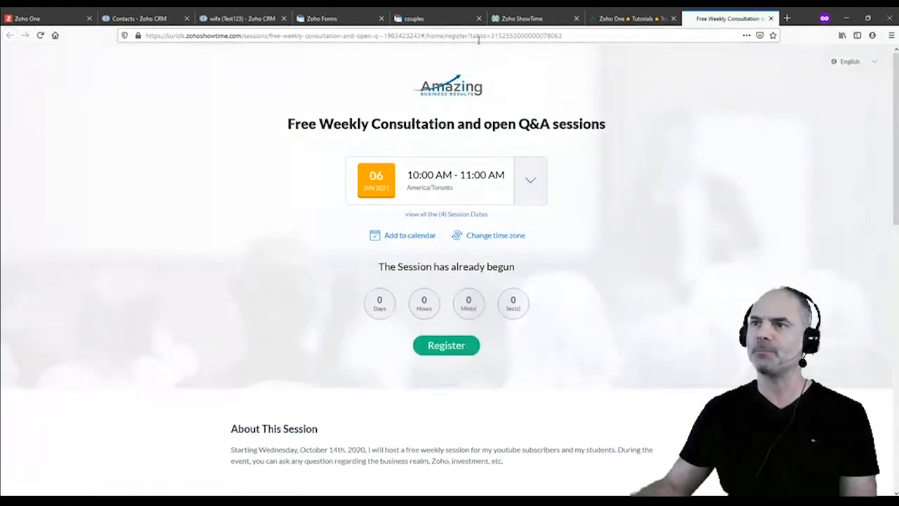
Copy the ShowTime consultation session's web address
{"action": "left_click", "coordinate": [437, 32]}
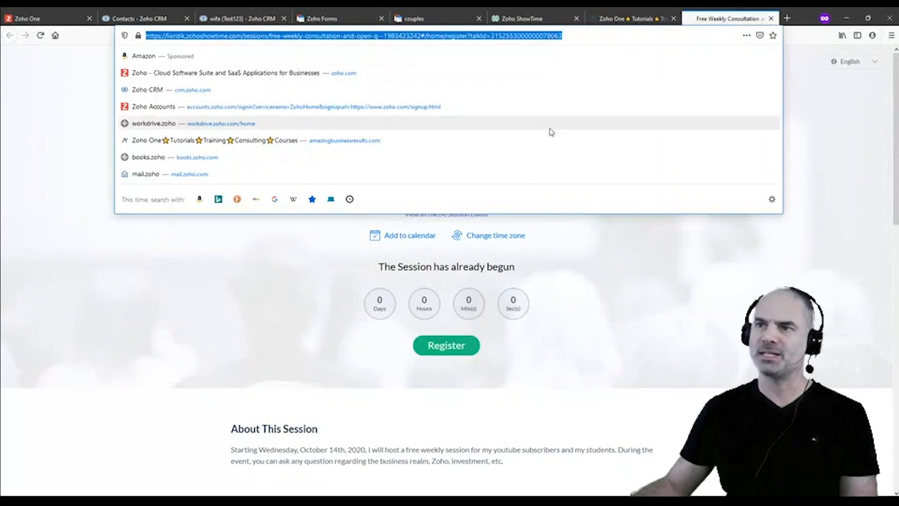
{"action": "left_click", "coordinate": [724, 312]}
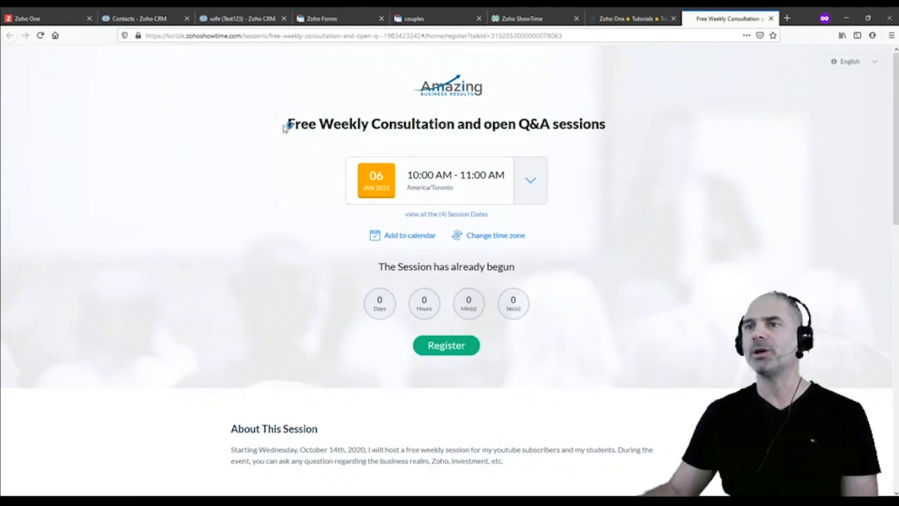
{"action": "left_click_drag", "start_coordinate": [287, 125], "coordinate": [680, 139]}
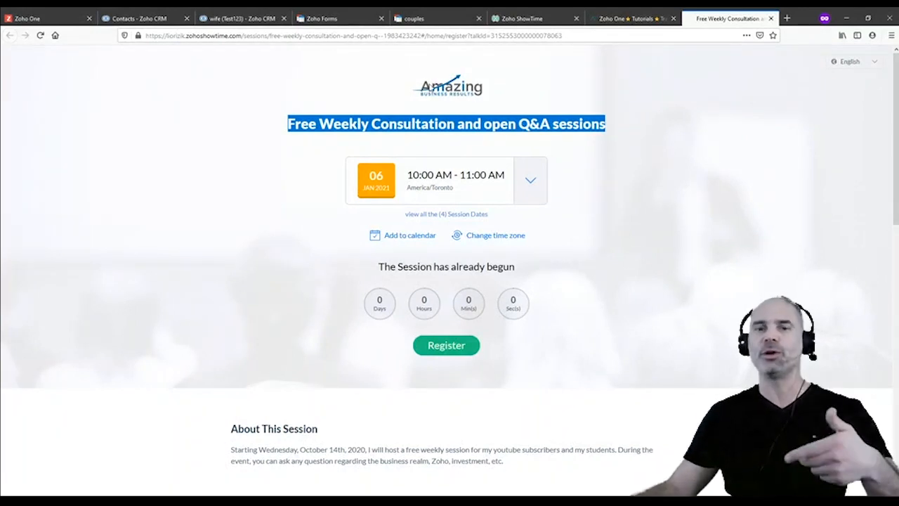
{"action": "left_click", "coordinate": [515, 36]}
{"action": "left_click", "coordinate": [247, 285]}
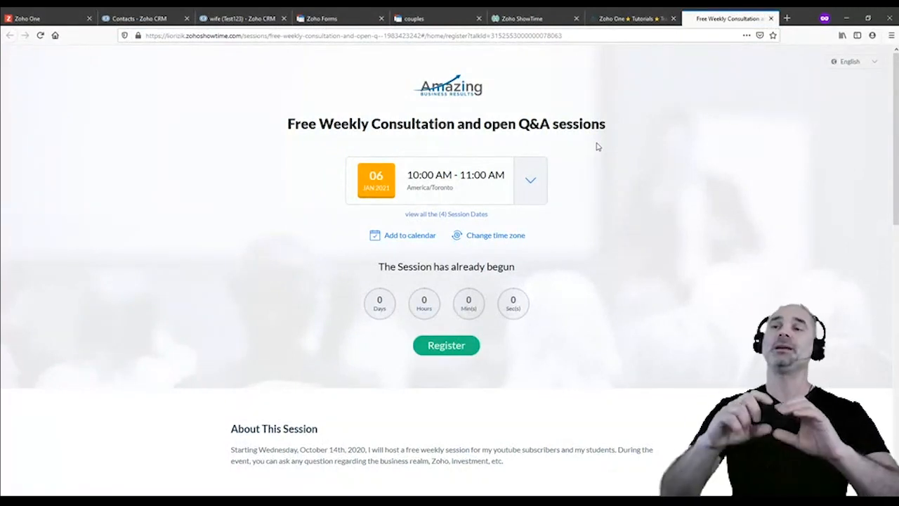
Return to the couples form's sharing settings in Zoho Forms and open it for editing
{"action": "left_click", "coordinate": [418, 19]}
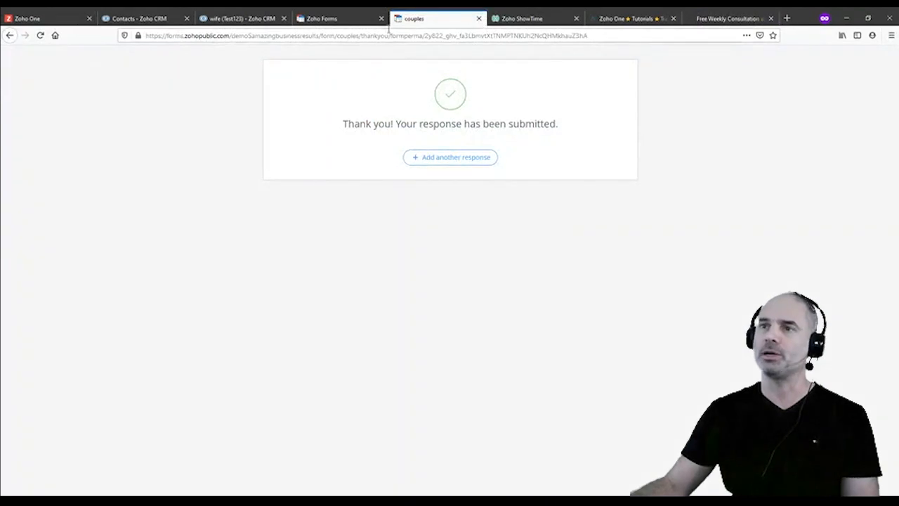
{"action": "left_click", "coordinate": [350, 21]}
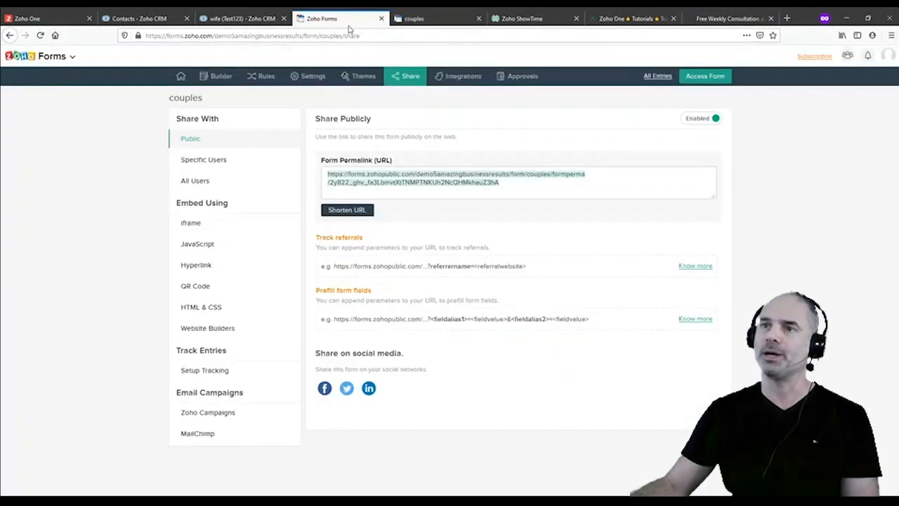
{"action": "left_click", "coordinate": [211, 75]}
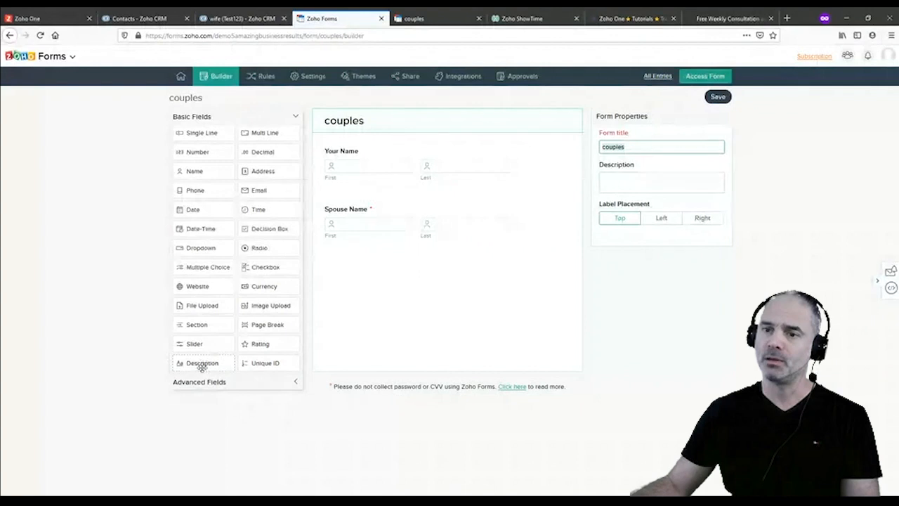
Try a Description block with sample text and the pasted ShowTime link, then discard it
{"action": "left_click_drag", "start_coordinate": [201, 368], "coordinate": [396, 157]}
{"action": "type", "text": "sdf sdf dsf sdf ds"}
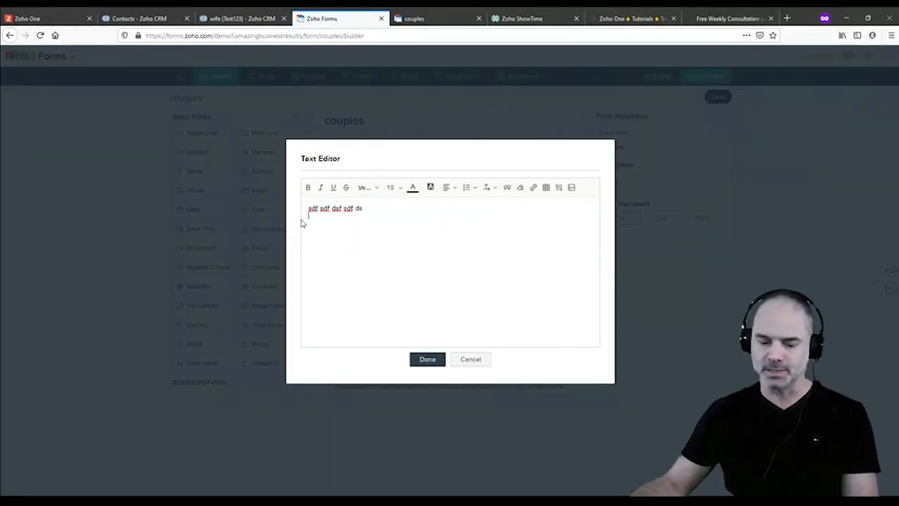
{"action": "key", "text": "ctrl+v"}
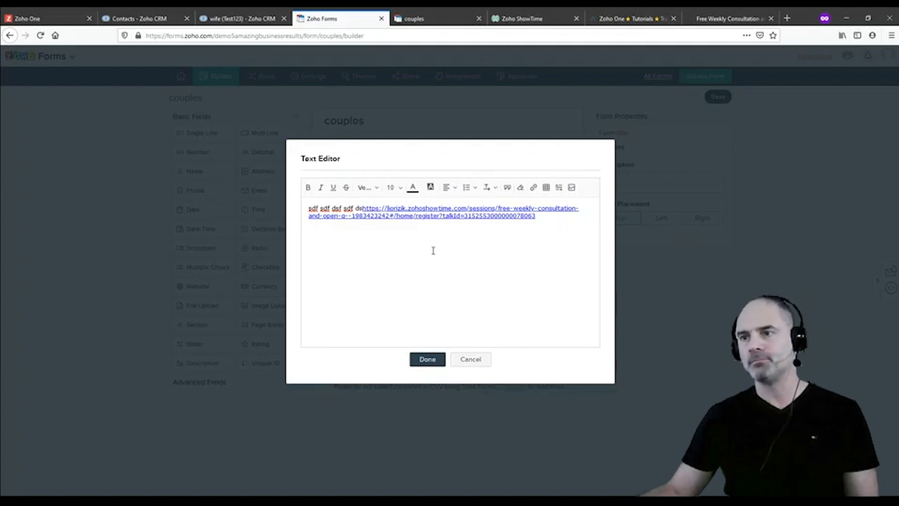
{"action": "left_click", "coordinate": [471, 359]}
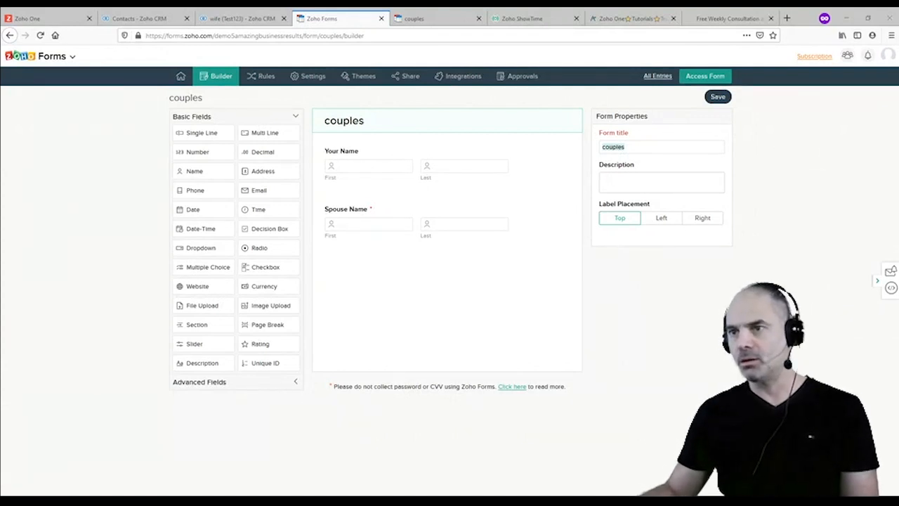
Go to CRM Setup > Email > Organization Emails and start adding an email address
{"action": "left_click", "coordinate": [566, 245]}
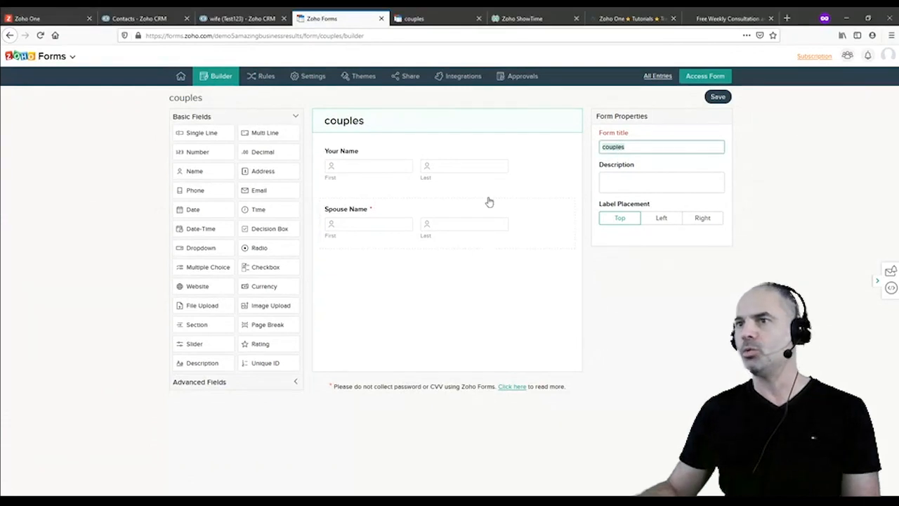
{"action": "left_click", "coordinate": [223, 21]}
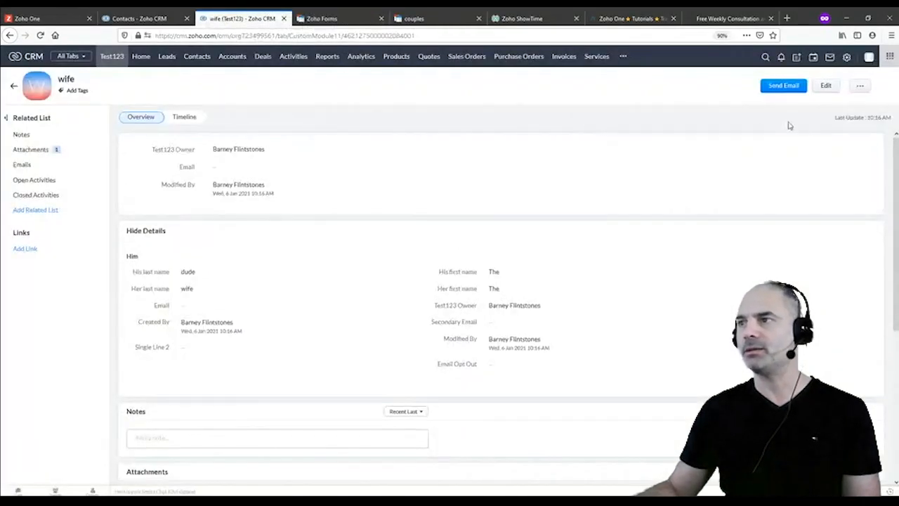
{"action": "left_click", "coordinate": [849, 58]}
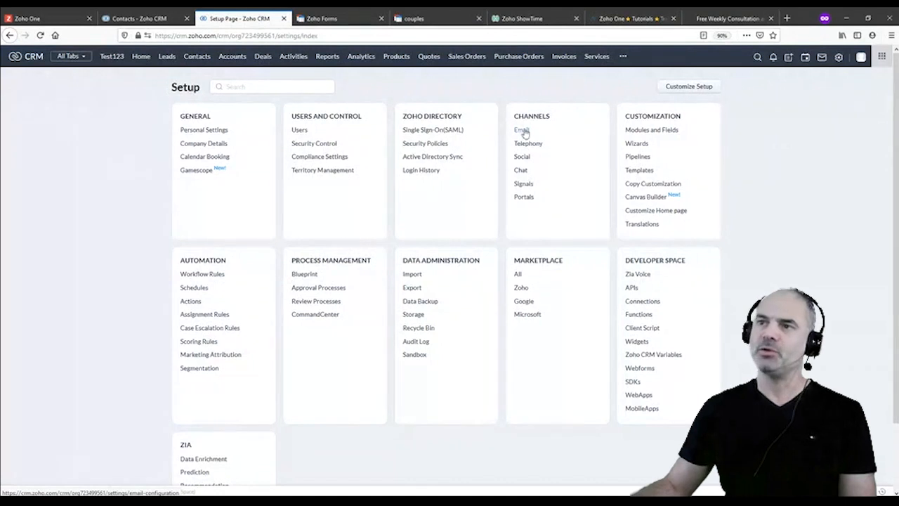
{"action": "left_click", "coordinate": [522, 131]}
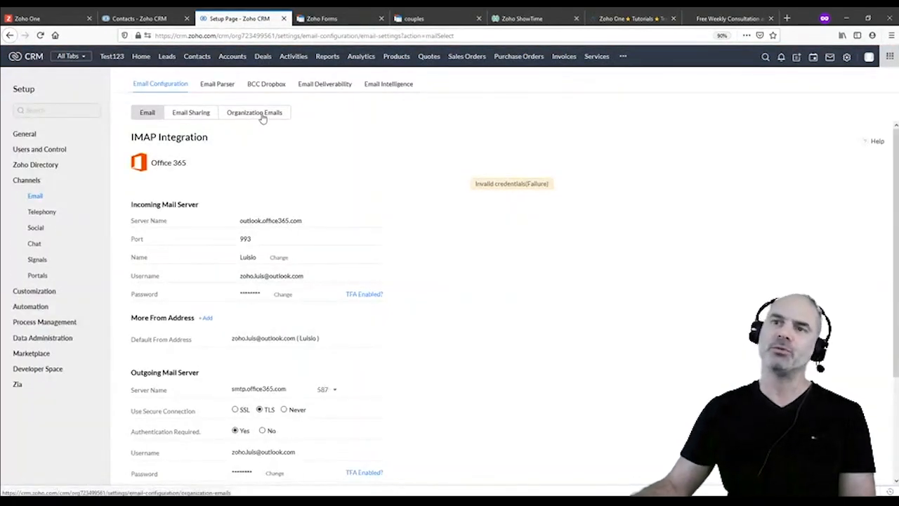
{"action": "left_click", "coordinate": [260, 115]}
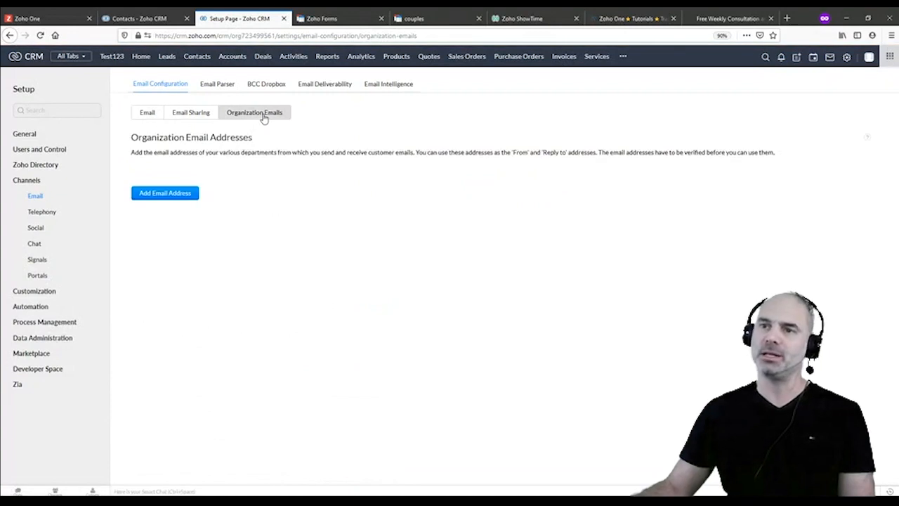
{"action": "left_click", "coordinate": [179, 197]}
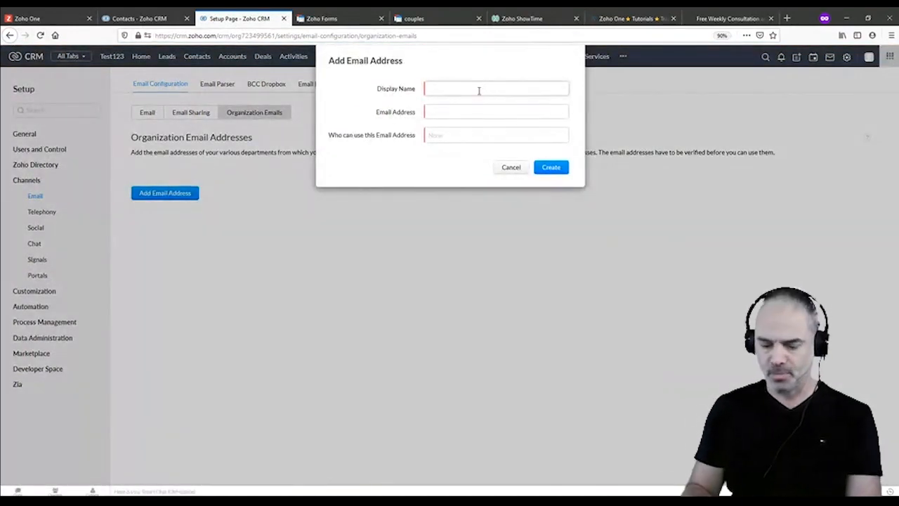
Draft 'Group Email' with a group address for all four roles, then cancel it
{"action": "type", "text": "Group Email"}
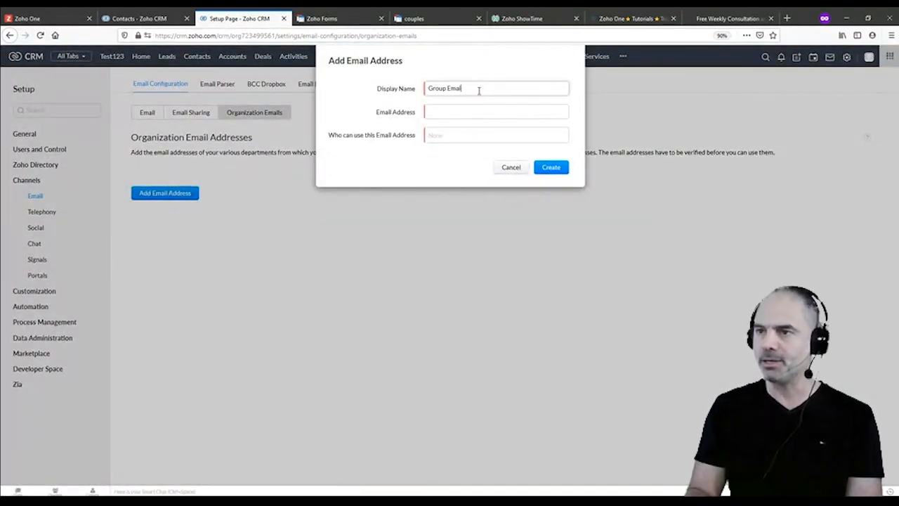
{"action": "key", "text": "Tab"}
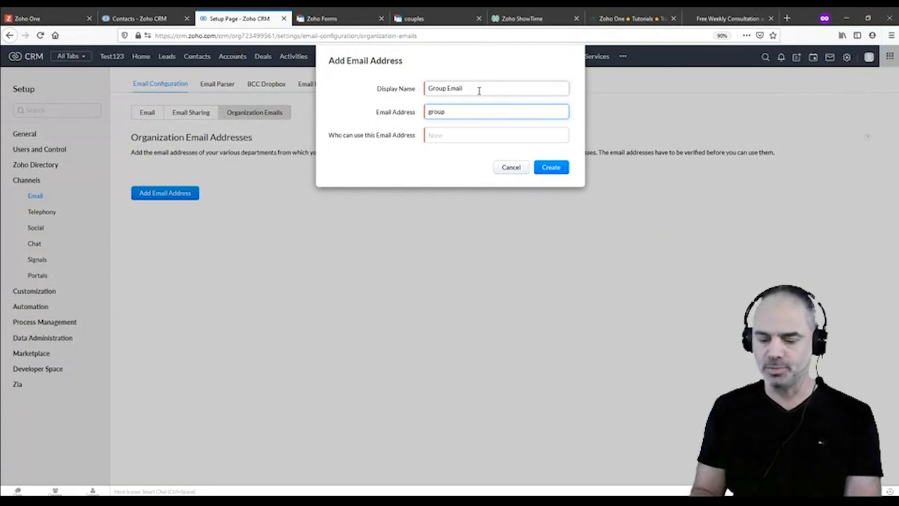
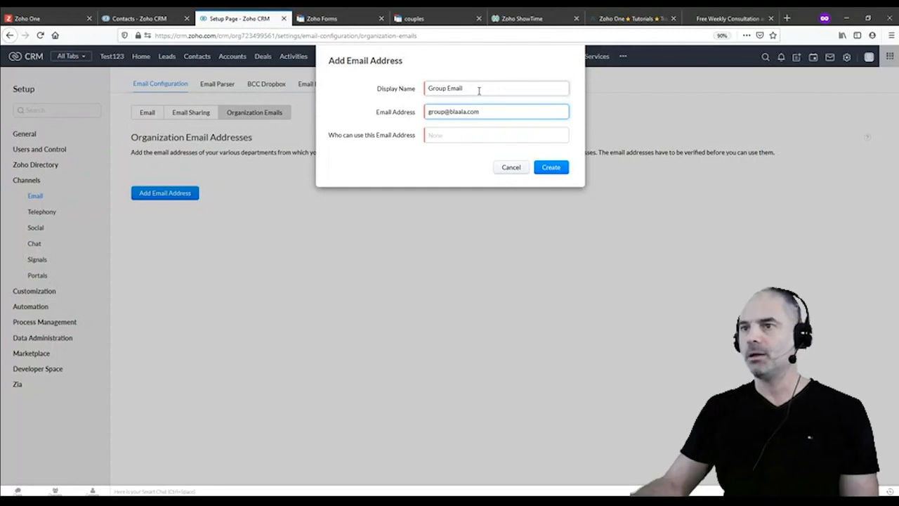
{"action": "left_click", "coordinate": [450, 135]}
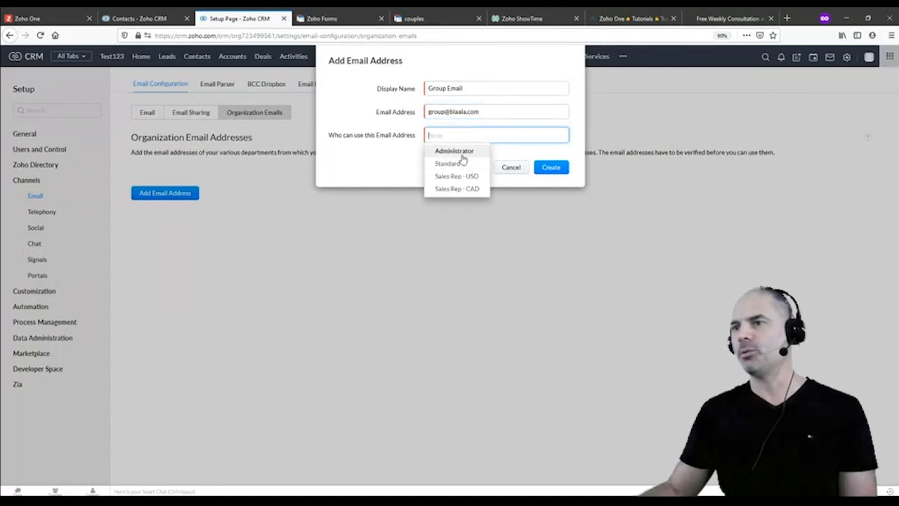
{"action": "left_click", "coordinate": [462, 163]}
{"action": "left_click", "coordinate": [462, 153]}
{"action": "left_click", "coordinate": [465, 164]}
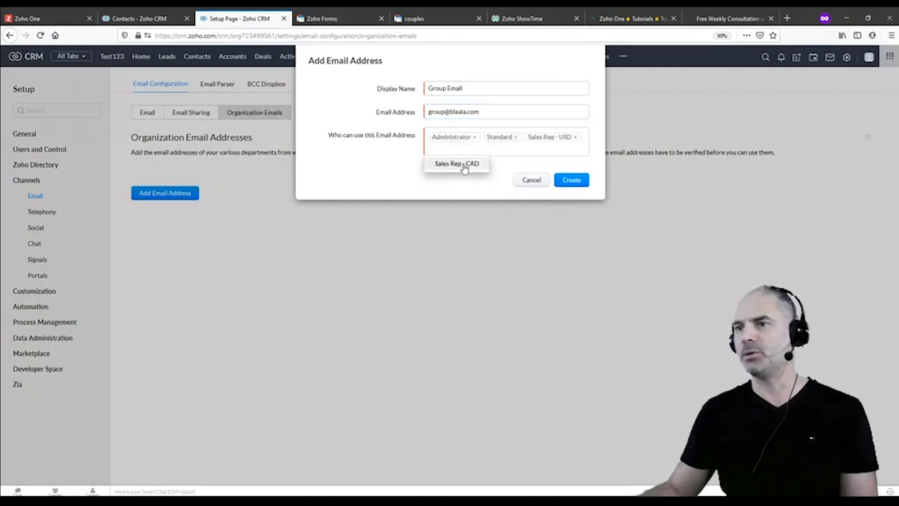
{"action": "left_click", "coordinate": [464, 167]}
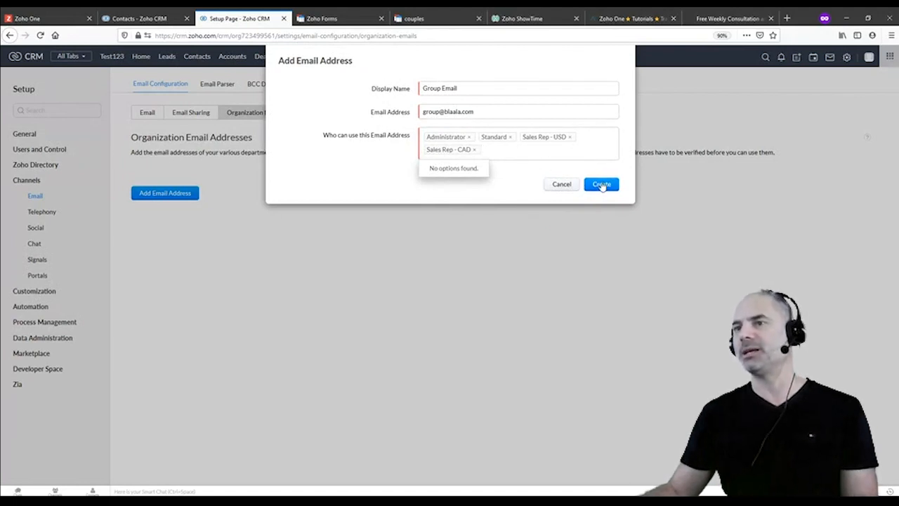
{"action": "left_click_drag", "start_coordinate": [494, 114], "coordinate": [478, 125]}
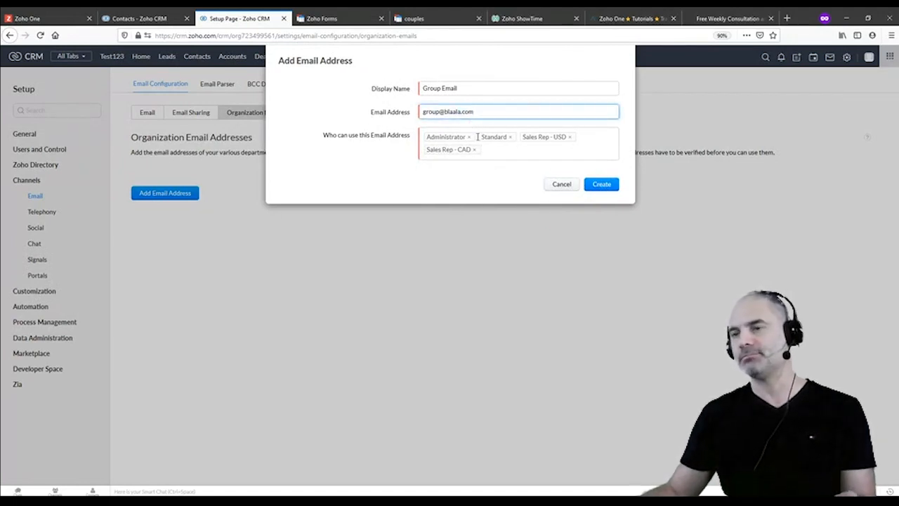
{"action": "left_click", "coordinate": [488, 188]}
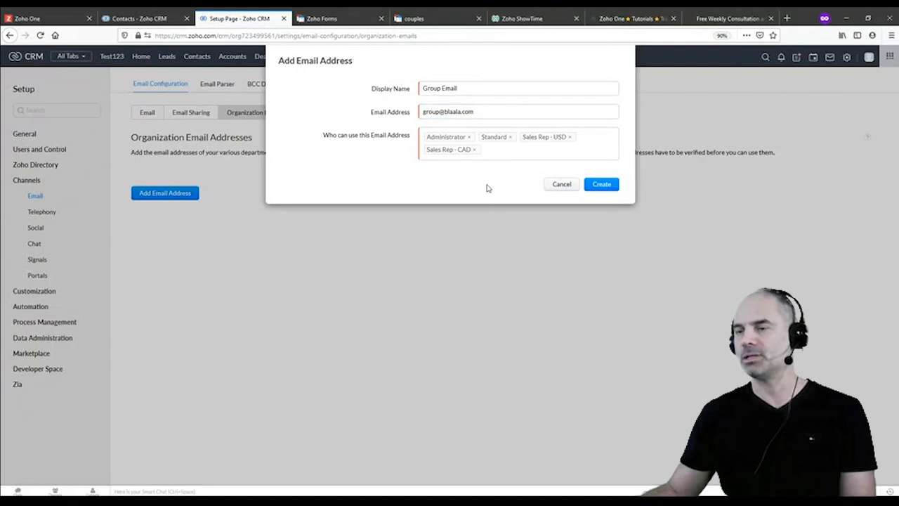
{"action": "left_click", "coordinate": [564, 187]}
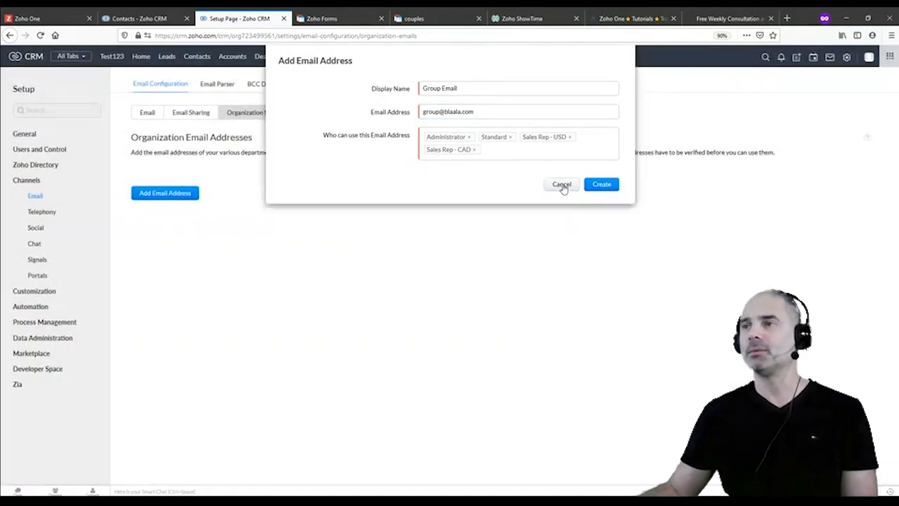
Open The Test Family's contact record and close an email draft to it unsent
{"action": "left_click", "coordinate": [200, 59]}
{"action": "left_click", "coordinate": [253, 132]}
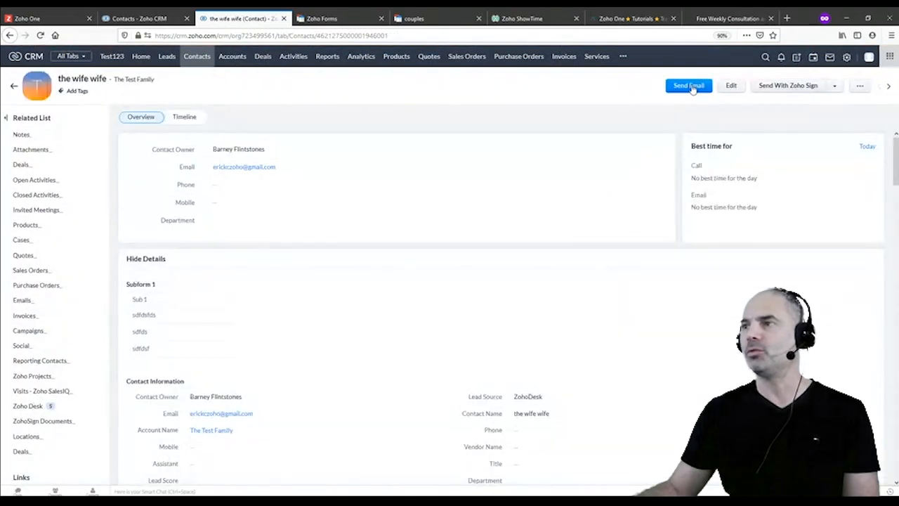
{"action": "left_click", "coordinate": [691, 86]}
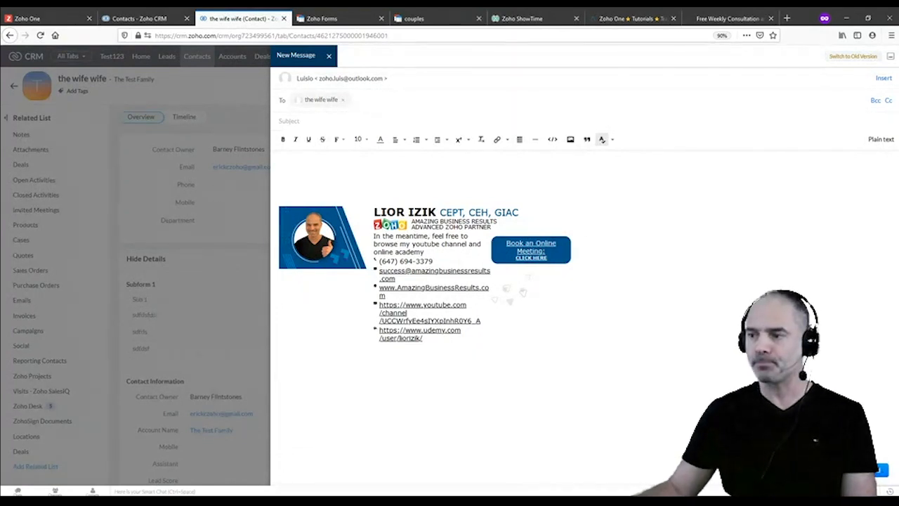
{"action": "left_click", "coordinate": [329, 56]}
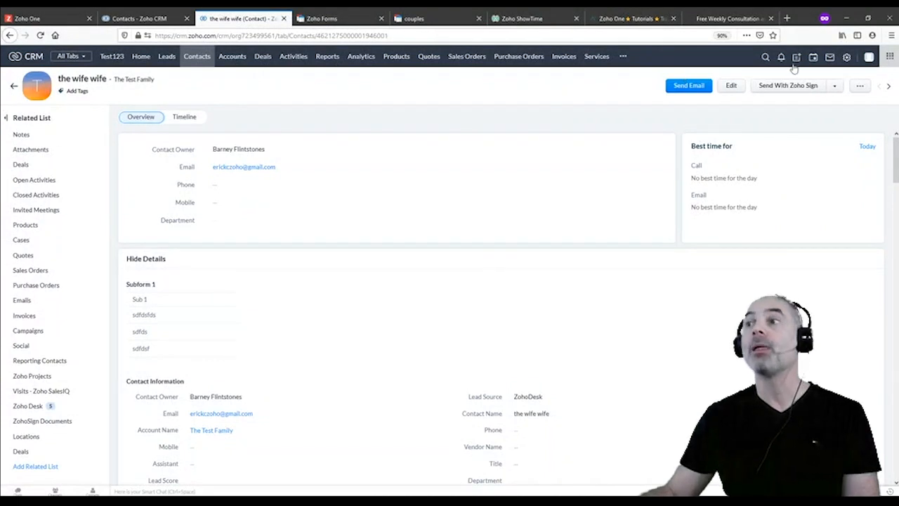
Return to CRM Setup email settings and view the Organization Emails tab
{"action": "left_click", "coordinate": [847, 57]}
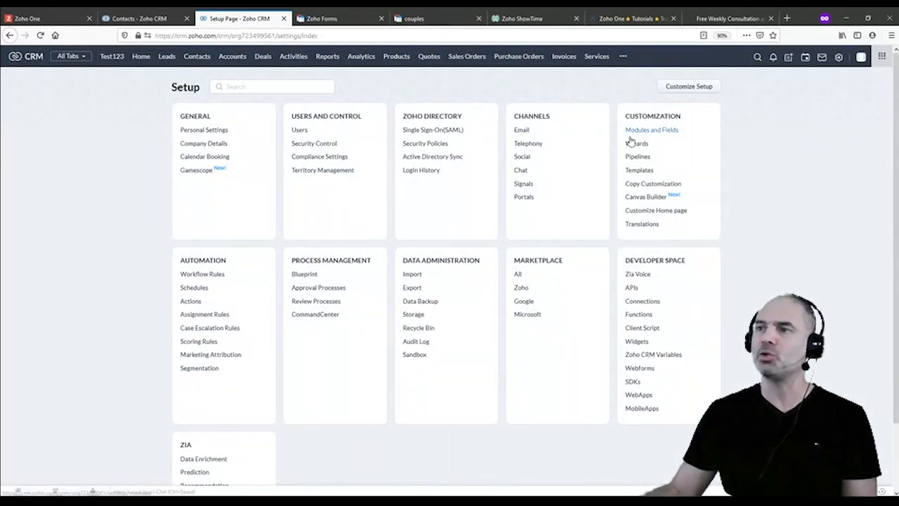
{"action": "left_click", "coordinate": [520, 129]}
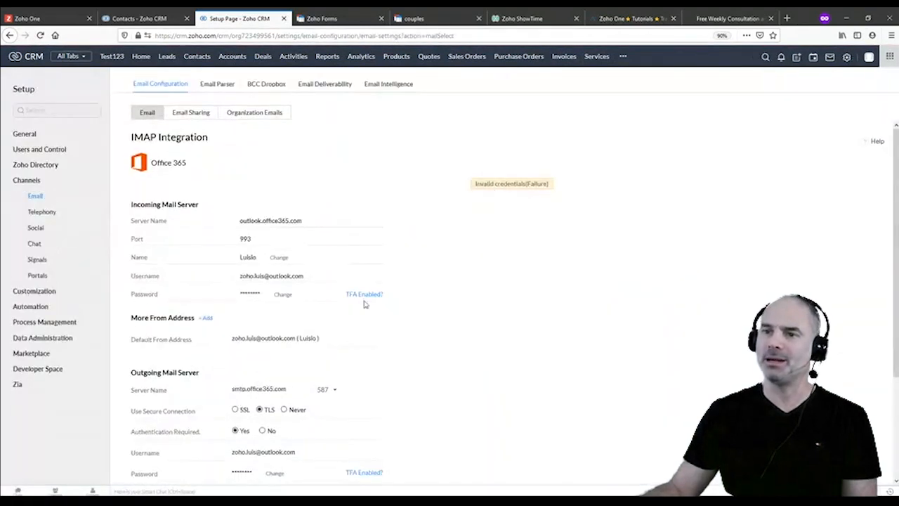
{"action": "scroll", "coordinate": [285, 219], "scroll_direction": "down", "scroll_amount": 2}
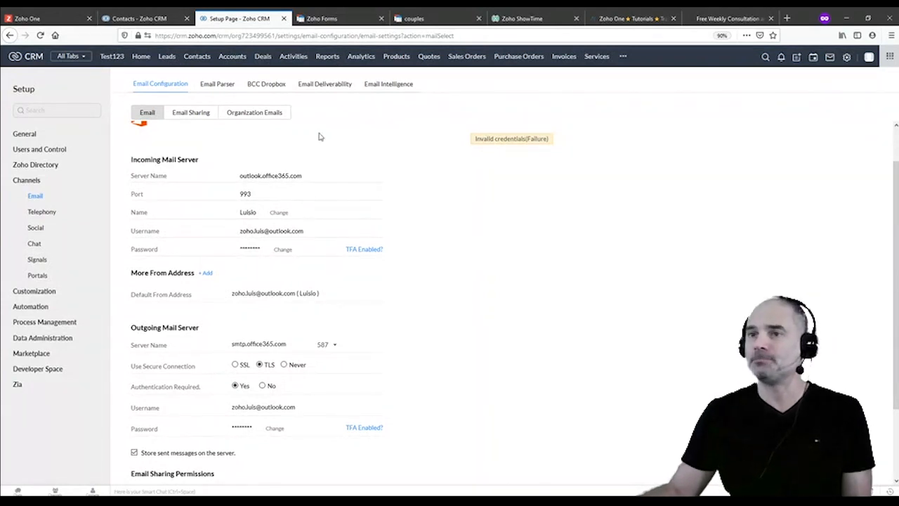
{"action": "left_click", "coordinate": [265, 112]}
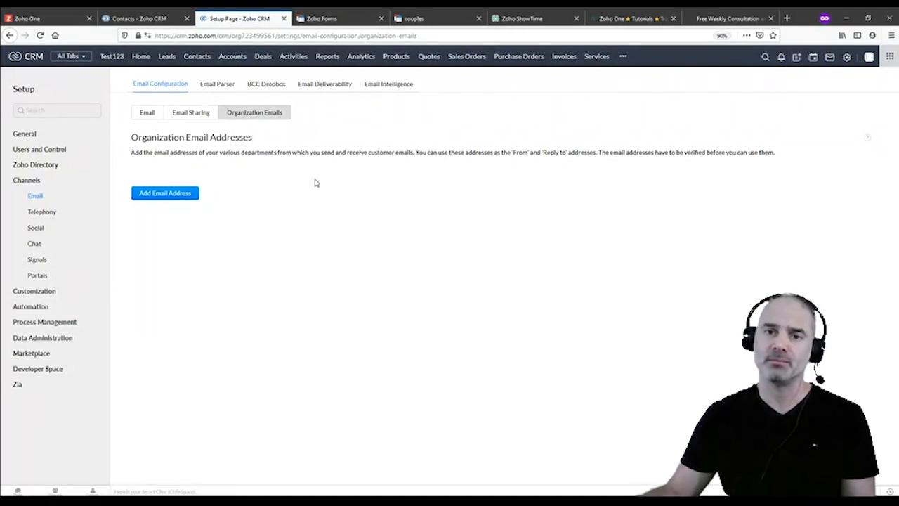
Leave the organization email settings and go to the Accounts list
{"action": "double_click", "coordinate": [149, 136]}
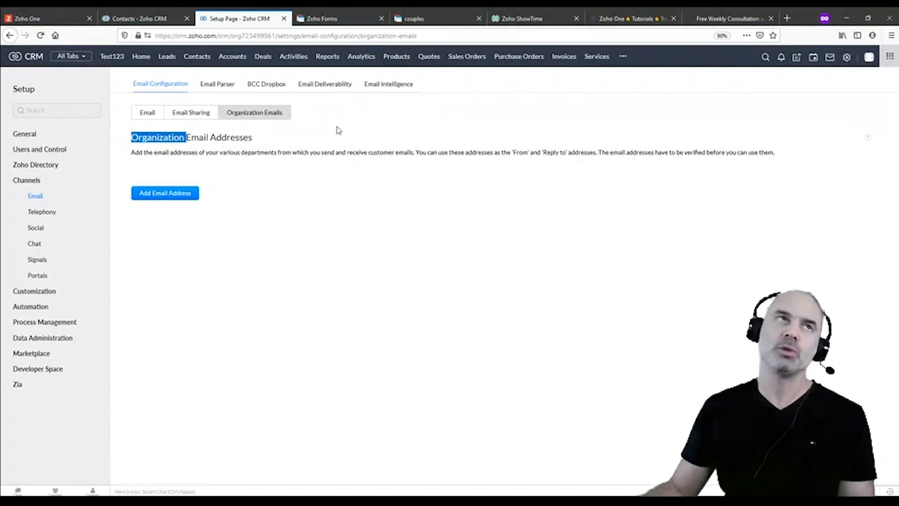
{"action": "left_click", "coordinate": [233, 58]}
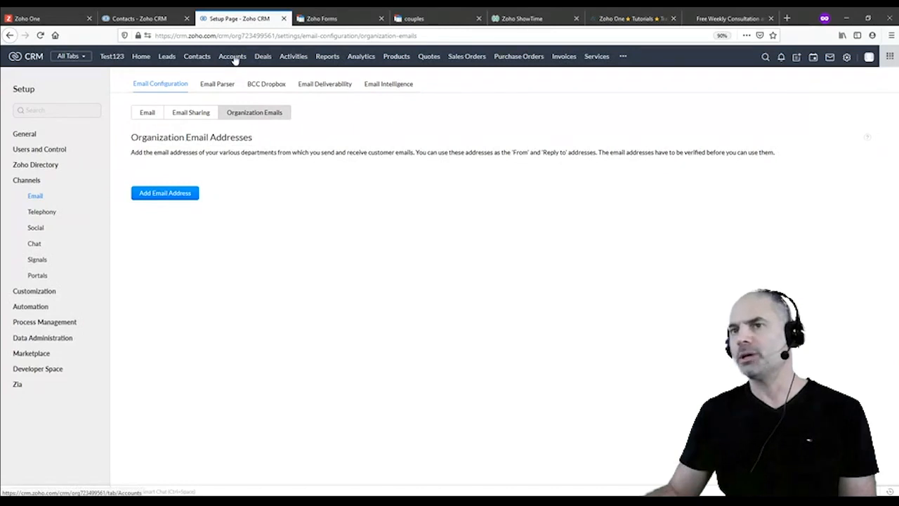
Open The Test Family account and start a task 'test' due Jan 7, 2021
{"action": "left_click", "coordinate": [215, 131]}
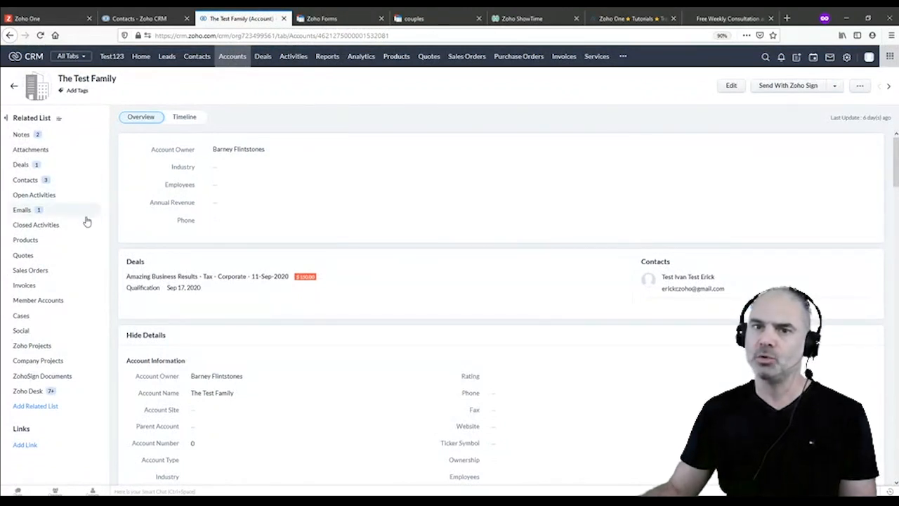
{"action": "left_click", "coordinate": [92, 195]}
{"action": "left_click", "coordinate": [109, 200]}
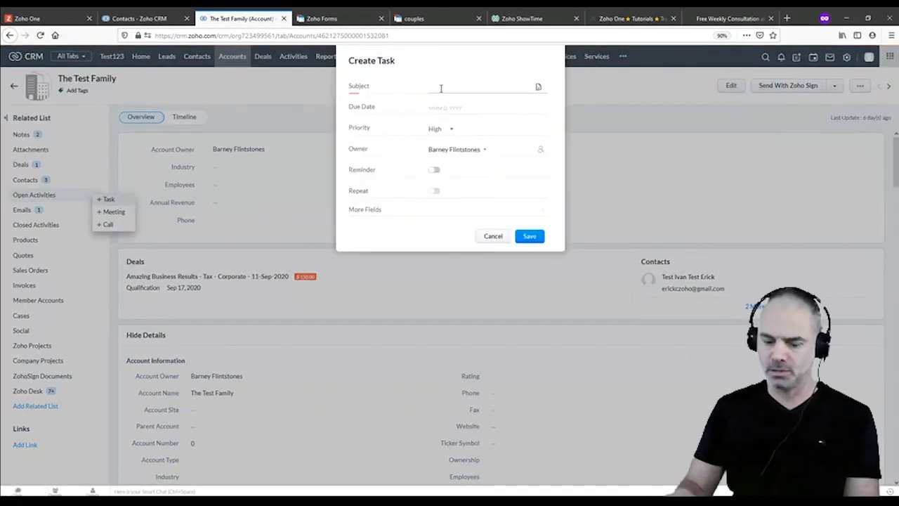
{"action": "type", "text": "test"}
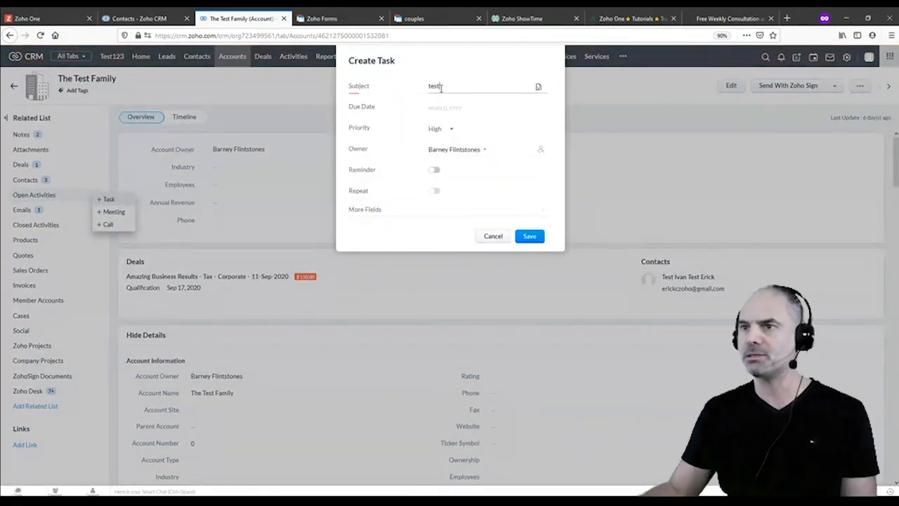
{"action": "left_click", "coordinate": [473, 110]}
{"action": "left_click", "coordinate": [476, 156]}
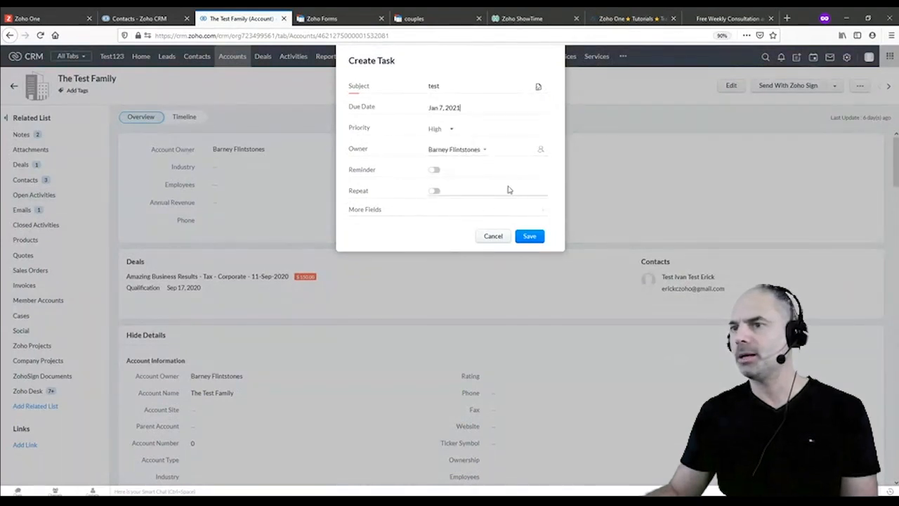
Review the task's extra fields, skip linking a contact, and save the task
{"action": "left_click", "coordinate": [384, 211]}
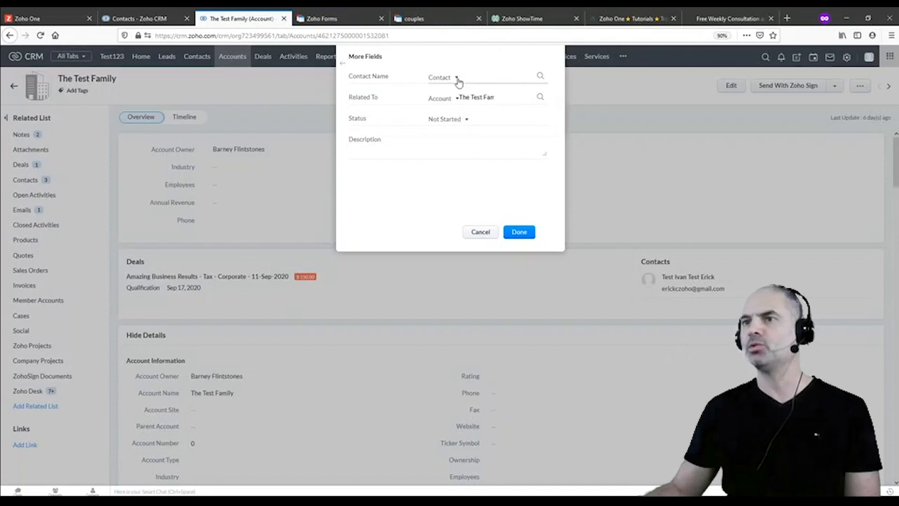
{"action": "left_click", "coordinate": [499, 83]}
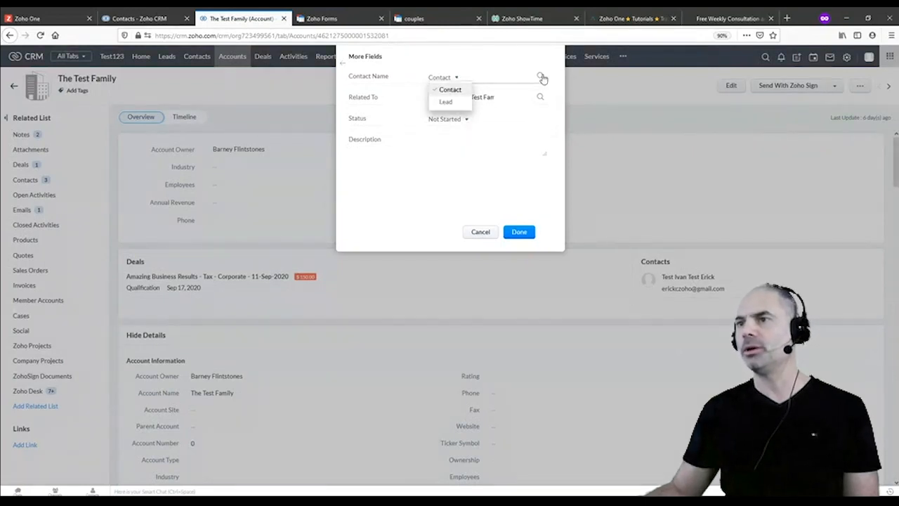
{"action": "left_click", "coordinate": [541, 76]}
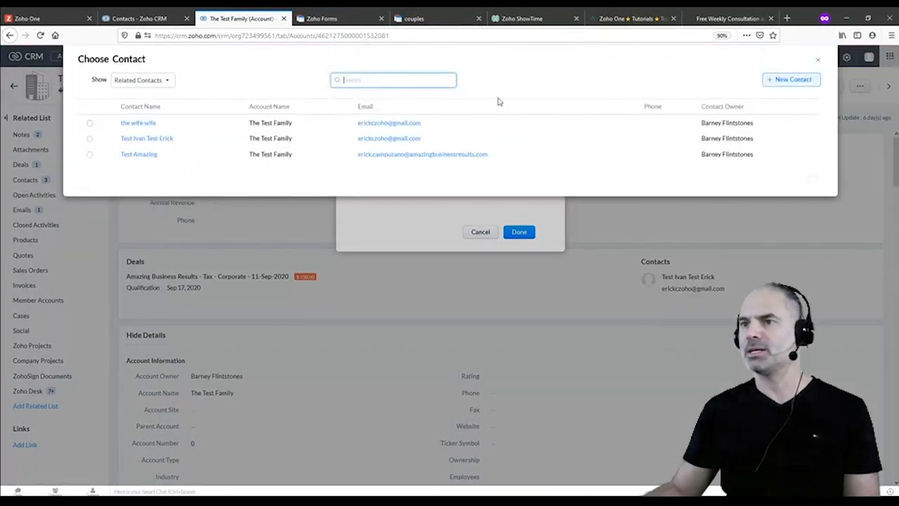
{"action": "left_click", "coordinate": [817, 61]}
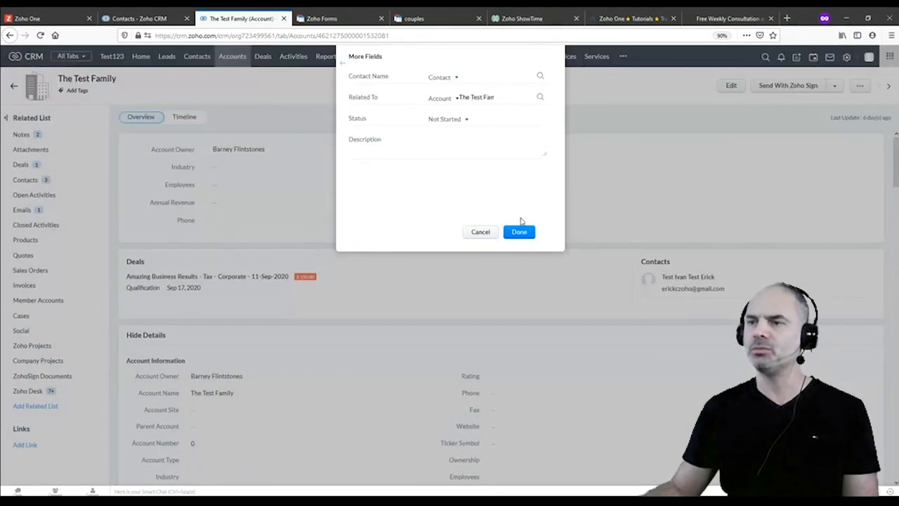
{"action": "left_click", "coordinate": [522, 232]}
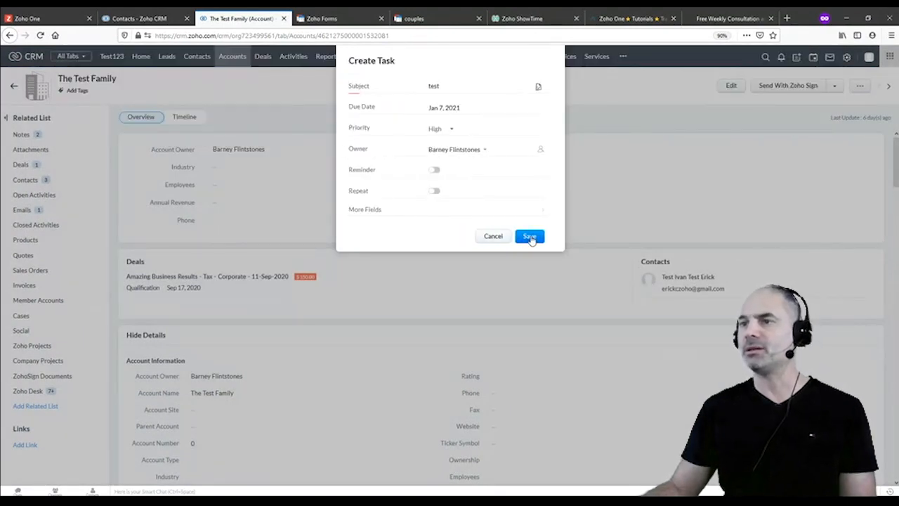
{"action": "left_click", "coordinate": [531, 237]}
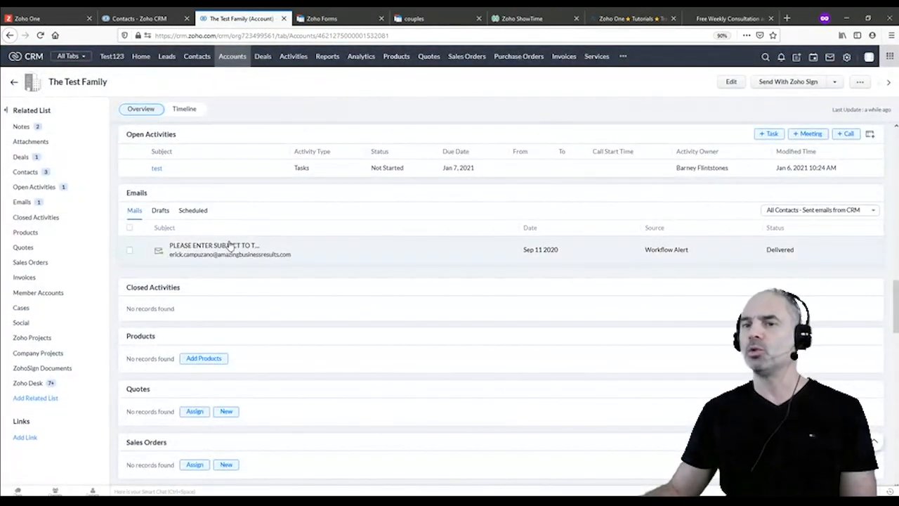
Check Setup's Modules and Fields list and the Contacts module options, then return to Accounts
{"action": "left_click", "coordinate": [847, 57]}
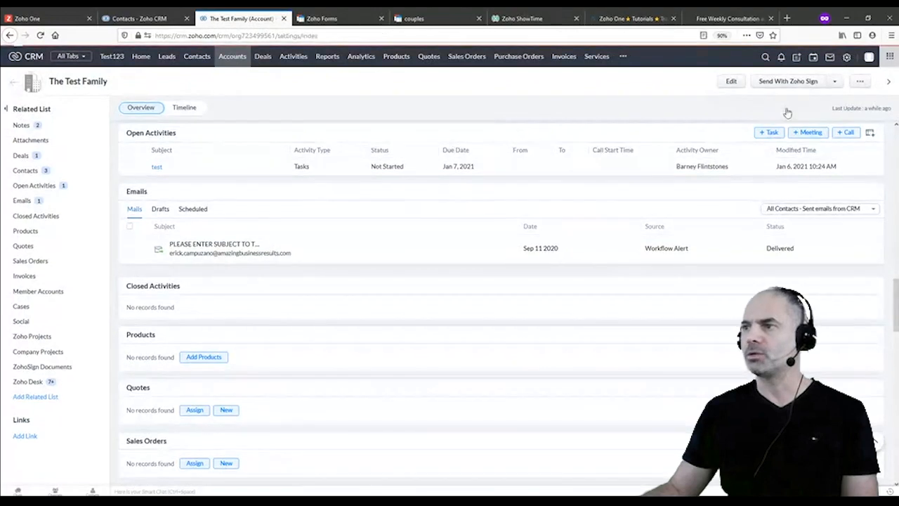
{"action": "left_click", "coordinate": [657, 129]}
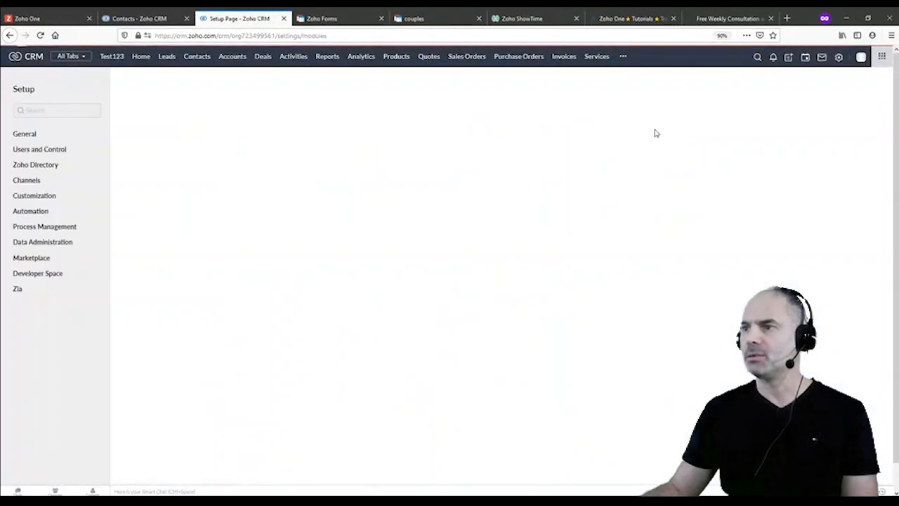
{"action": "left_click", "coordinate": [163, 179]}
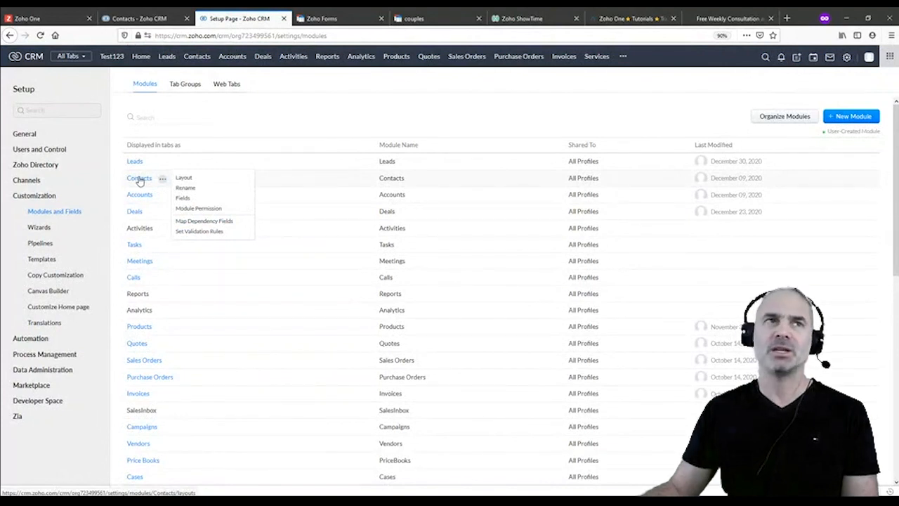
{"action": "left_click", "coordinate": [9, 36]}
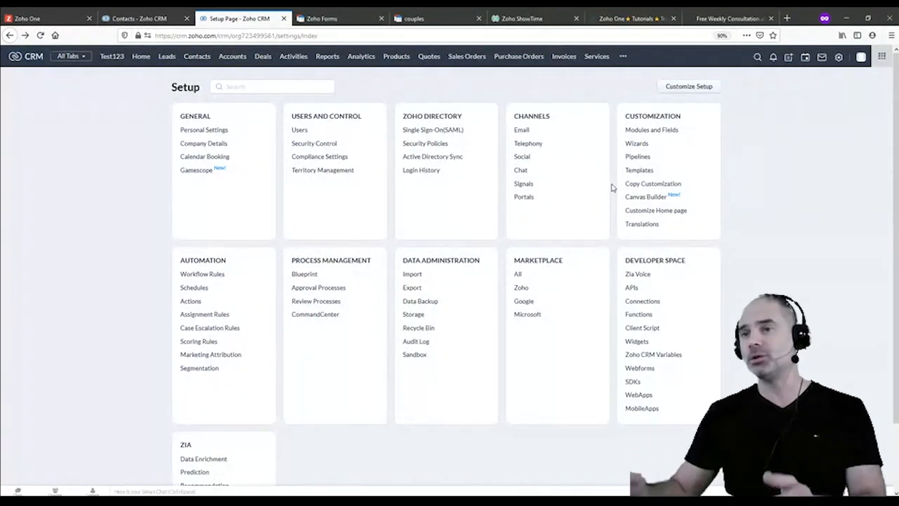
{"action": "left_click", "coordinate": [230, 59]}
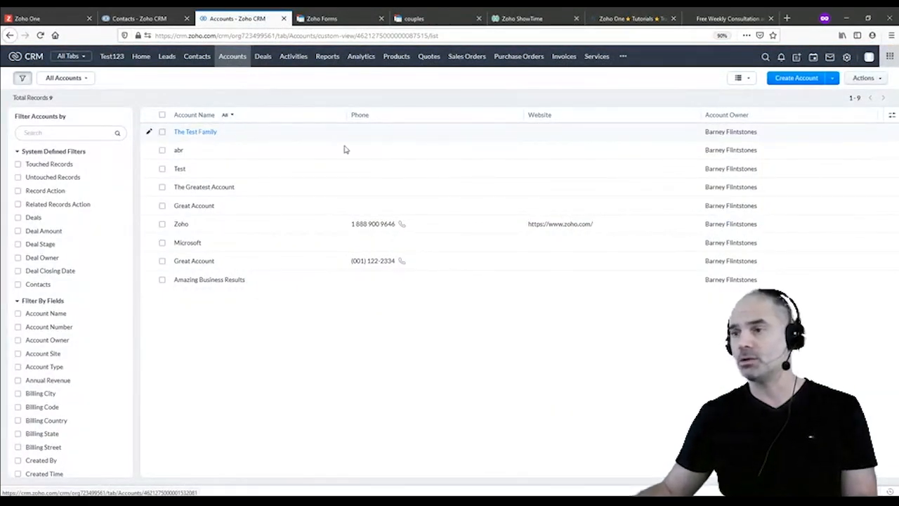
Reopen The Test Family from Recent Items, review its open 'test' task, then go to Leads
{"action": "left_click", "coordinate": [890, 491]}
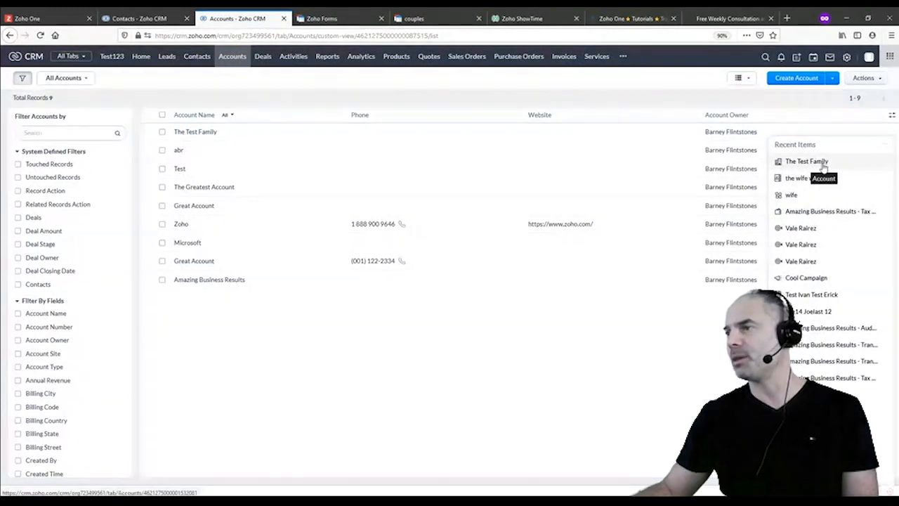
{"action": "left_click", "coordinate": [822, 163]}
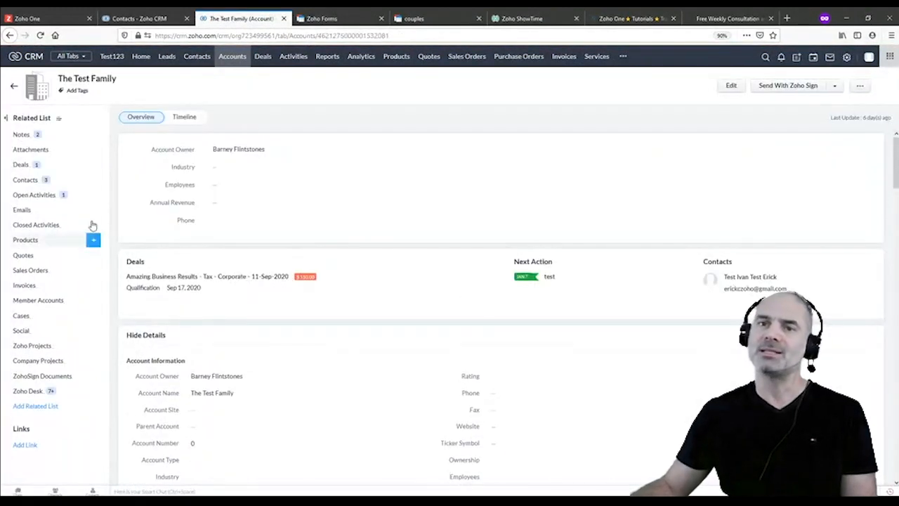
{"action": "left_click", "coordinate": [62, 198]}
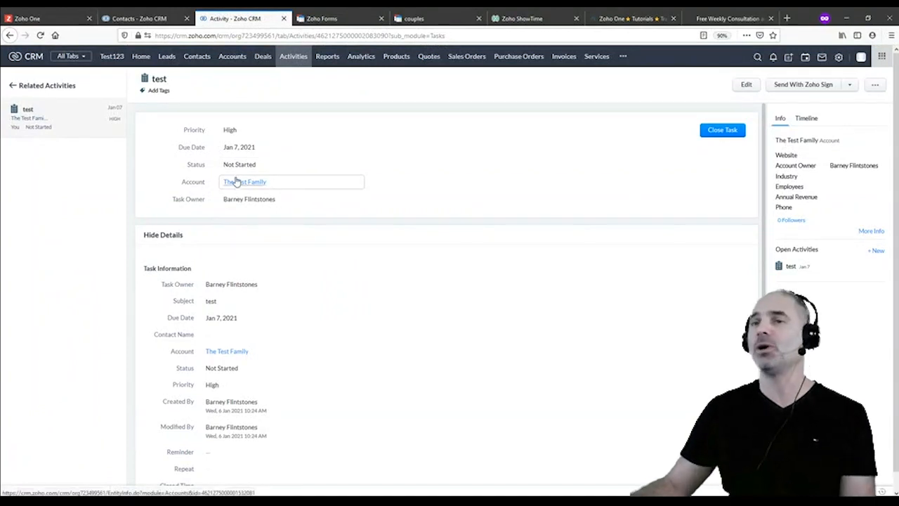
{"action": "mouse_move", "coordinate": [253, 185]}
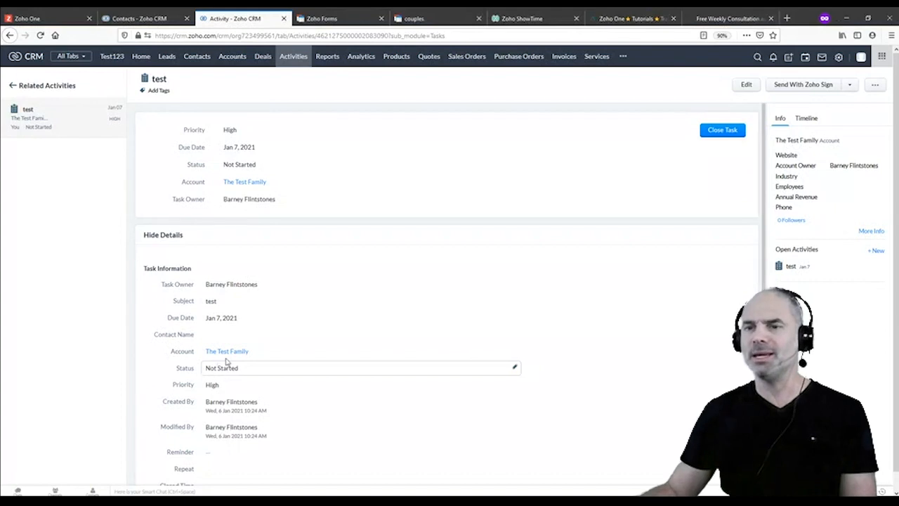
{"action": "left_click", "coordinate": [167, 57]}
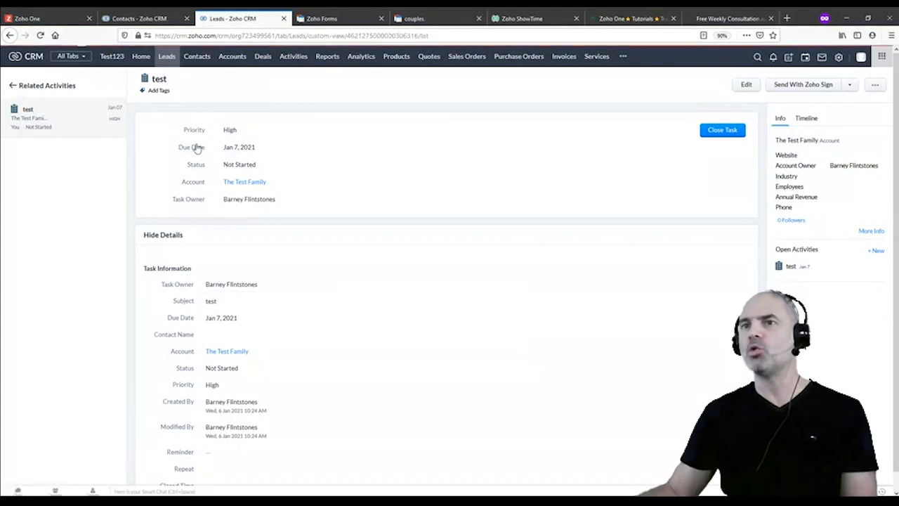
Open the first lead, then view Setup's Canvas Builder with the jannus test, gaya and Lead View canvases
{"action": "left_click", "coordinate": [197, 134]}
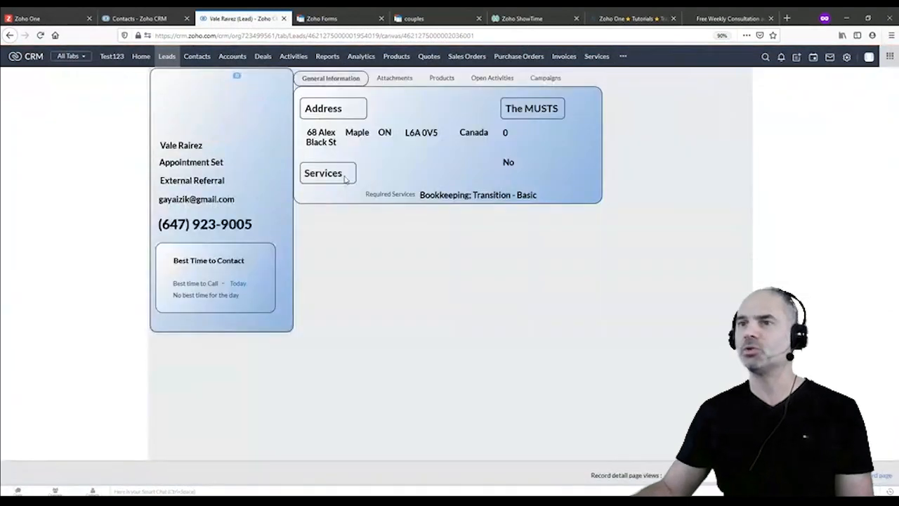
{"action": "left_click", "coordinate": [846, 57]}
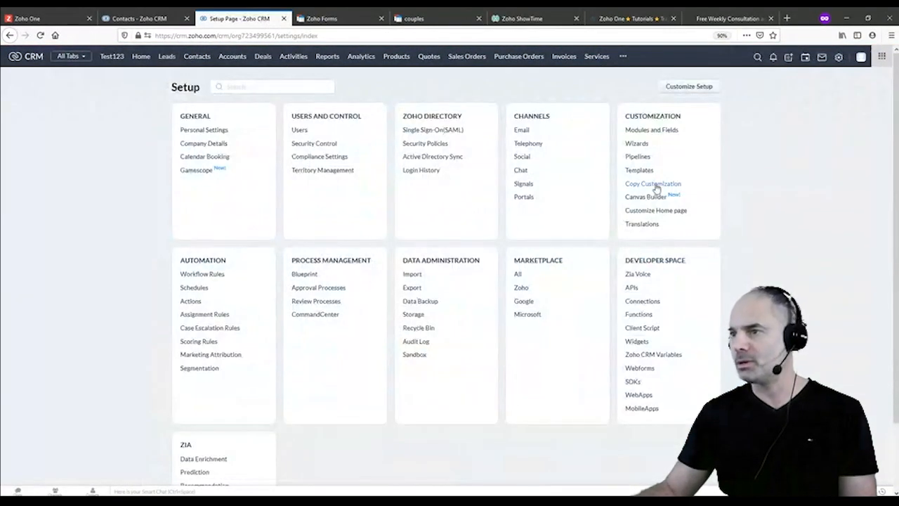
{"action": "left_click", "coordinate": [653, 197]}
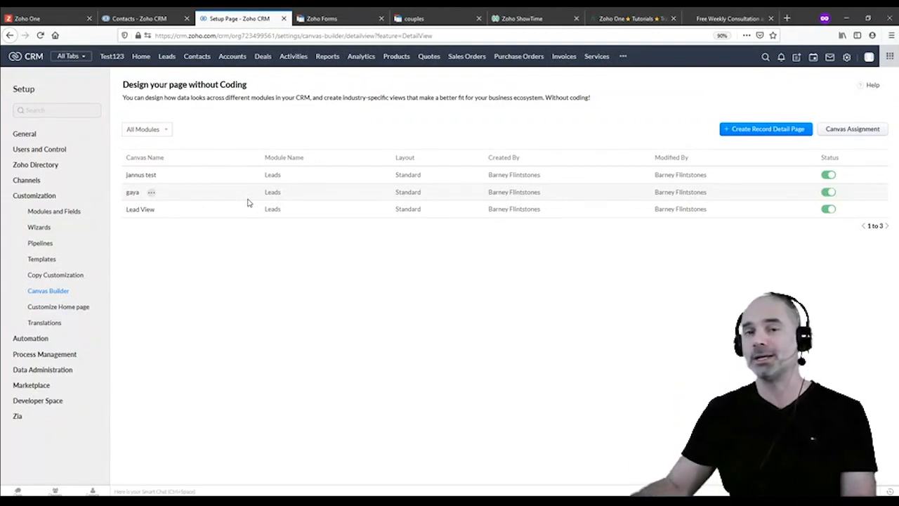
Edit the gaya canvas and assign it to the Administrator profile, leaving Standard View for others
{"action": "left_click", "coordinate": [152, 192]}
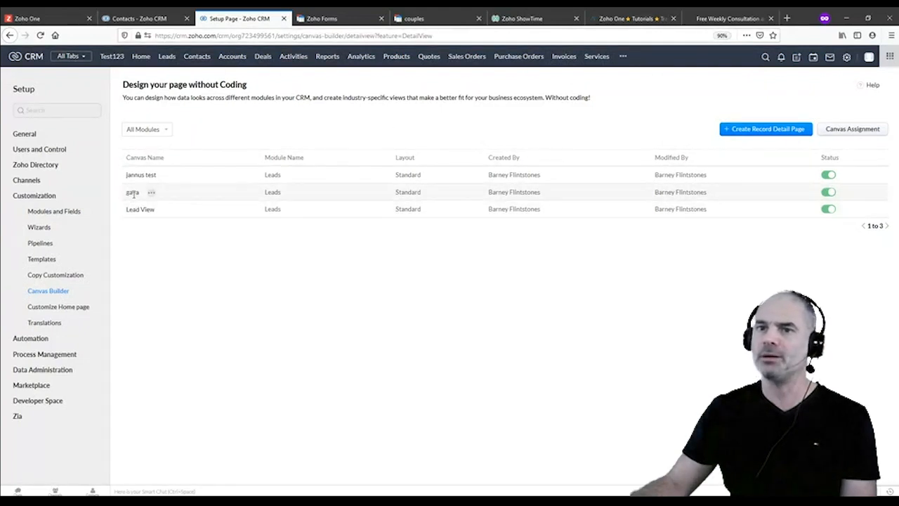
{"action": "left_click", "coordinate": [151, 193]}
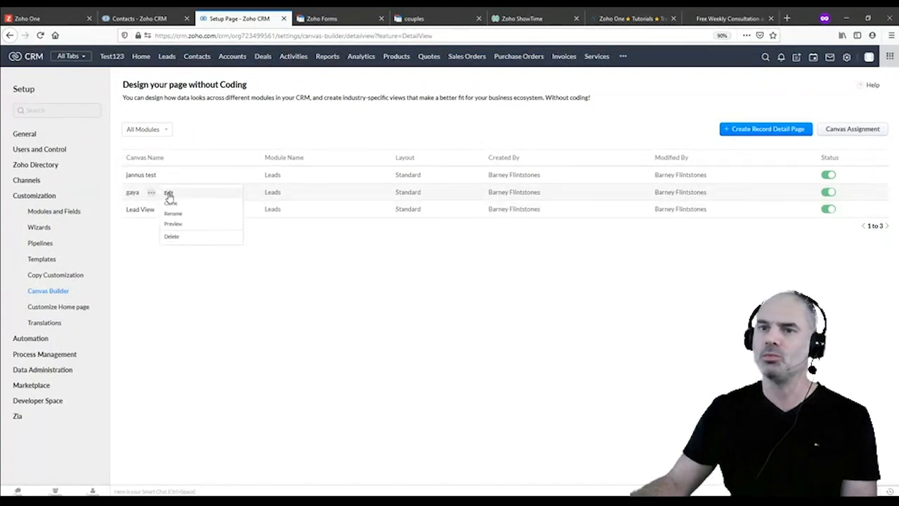
{"action": "left_click", "coordinate": [169, 194]}
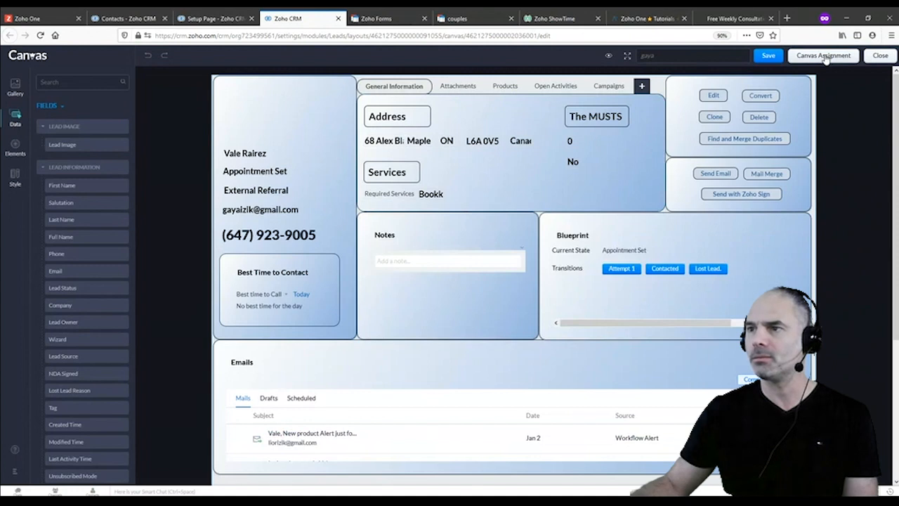
{"action": "left_click", "coordinate": [826, 59]}
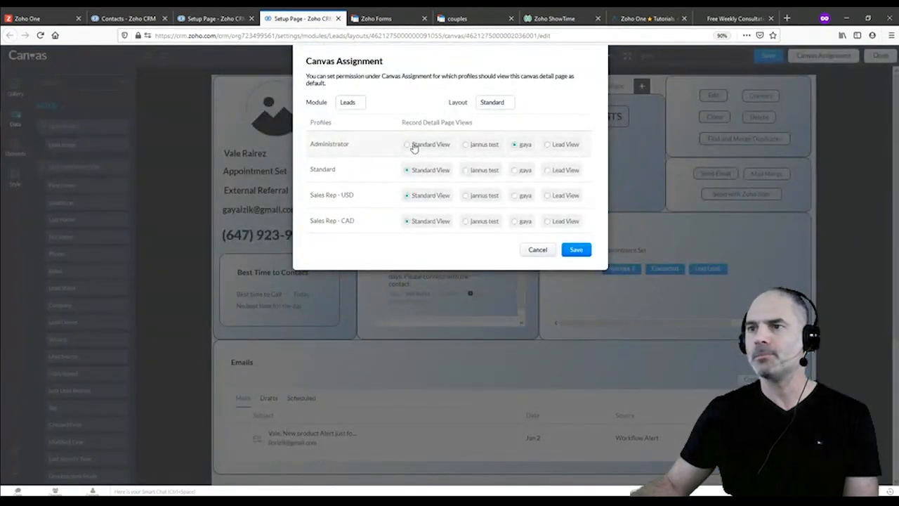
{"action": "left_click", "coordinate": [576, 249]}
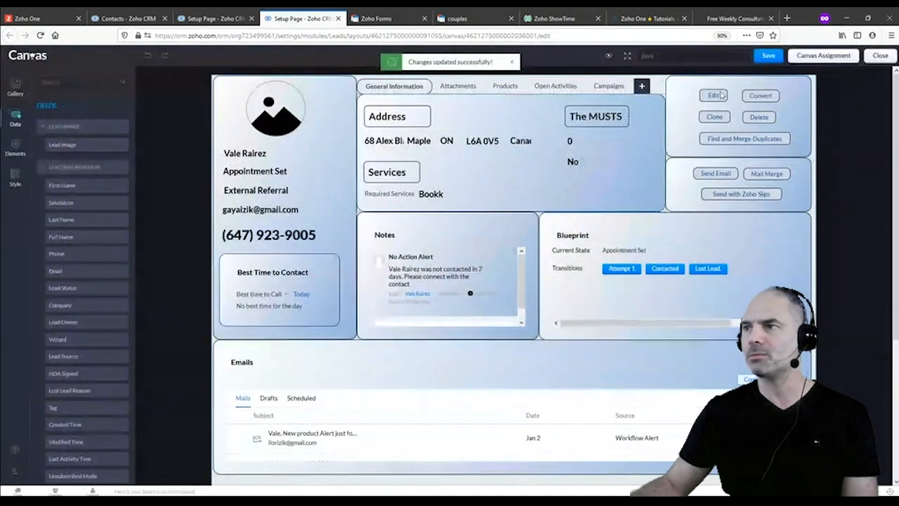
Save the gaya canvas layout and return to the Canvas Builder list tab
{"action": "left_click", "coordinate": [769, 56]}
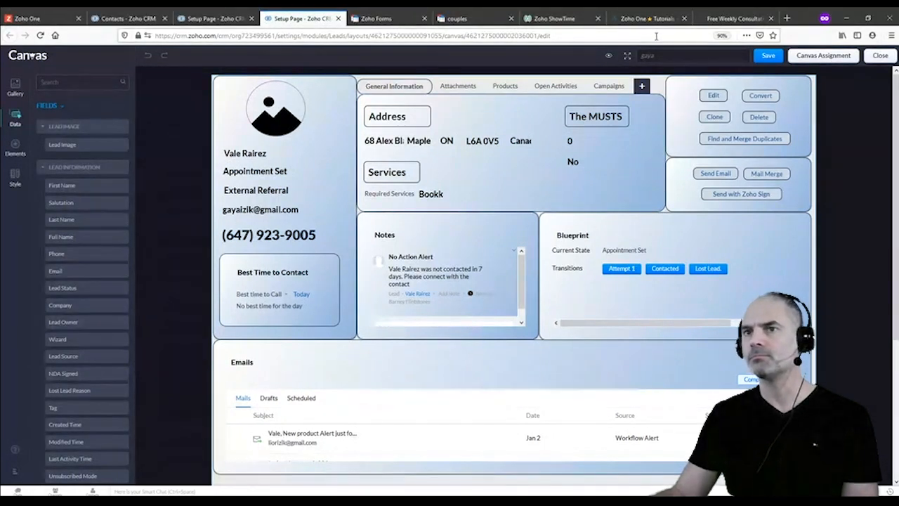
{"action": "left_click", "coordinate": [225, 26]}
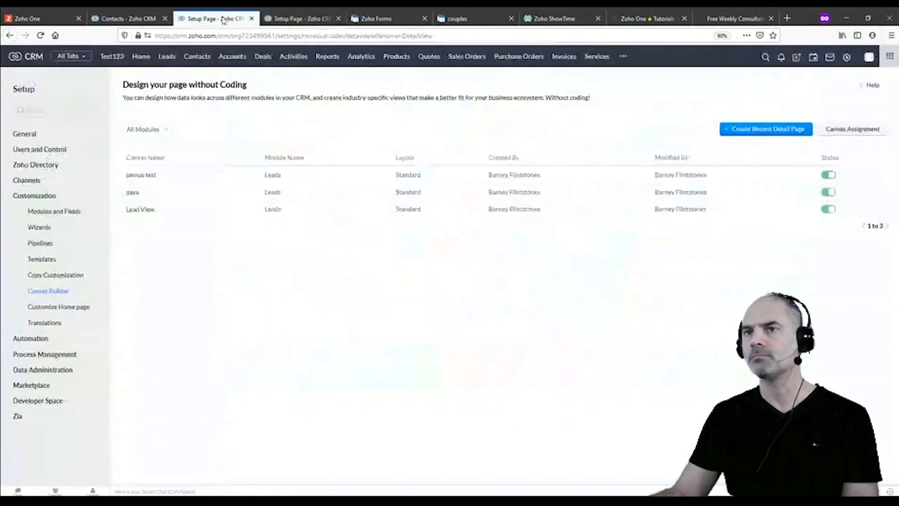
Go from Setup to the Workflow Rules list under Automation
{"action": "left_click", "coordinate": [846, 59]}
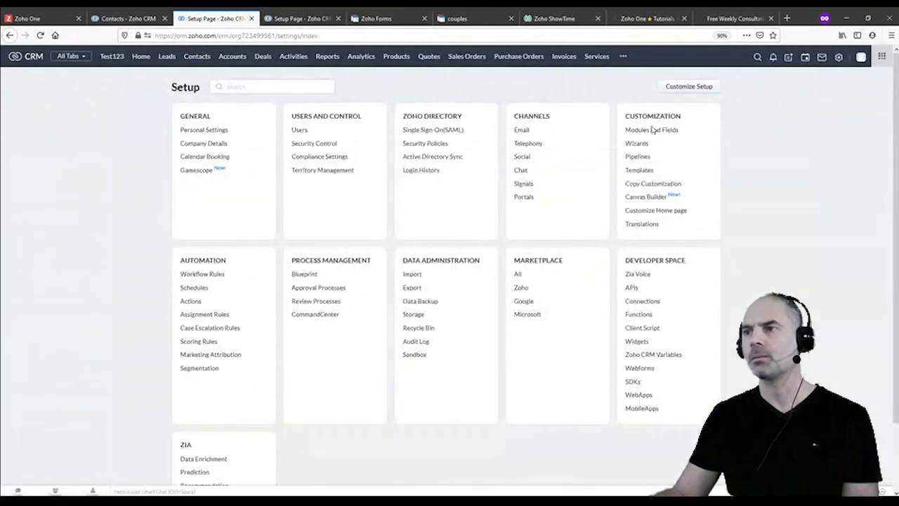
{"action": "left_click", "coordinate": [203, 274]}
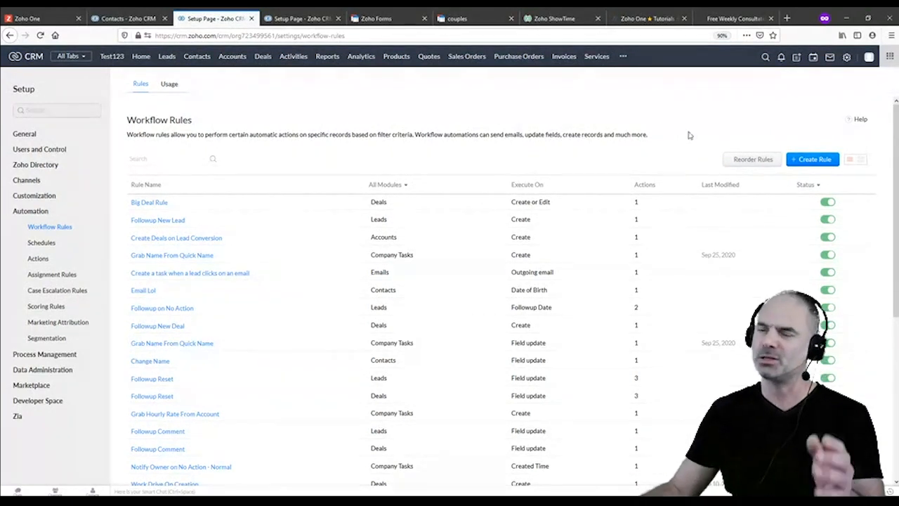
Create a new workflow rule on the Deals module named 'Test'
{"action": "left_click", "coordinate": [815, 160]}
{"action": "left_click", "coordinate": [439, 90]}
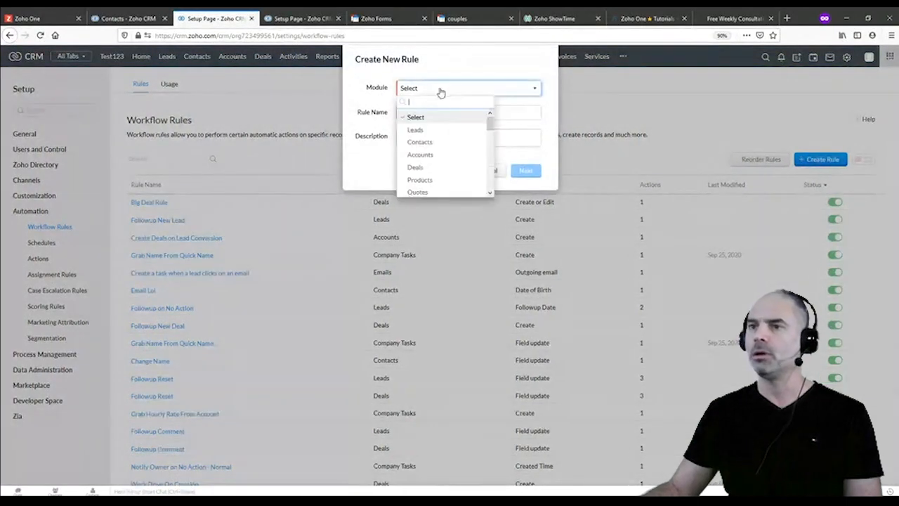
{"action": "left_click", "coordinate": [432, 168]}
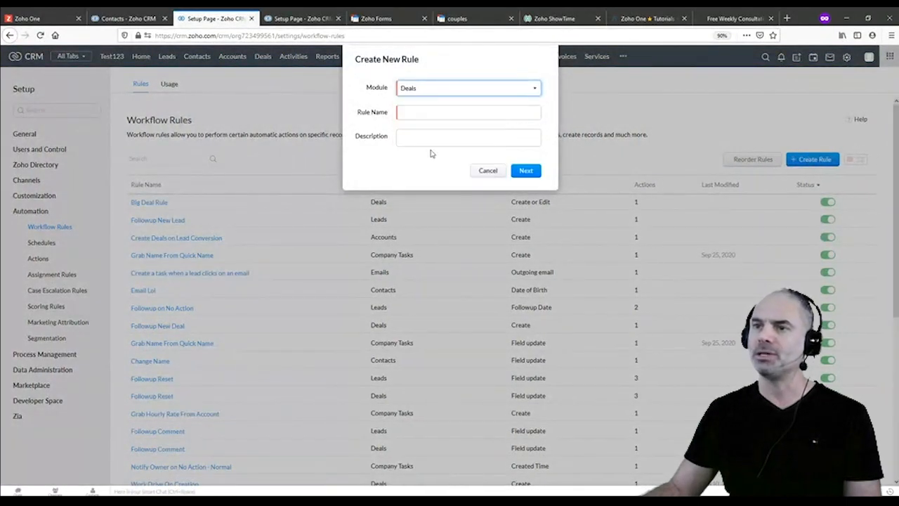
{"action": "left_click", "coordinate": [425, 113]}
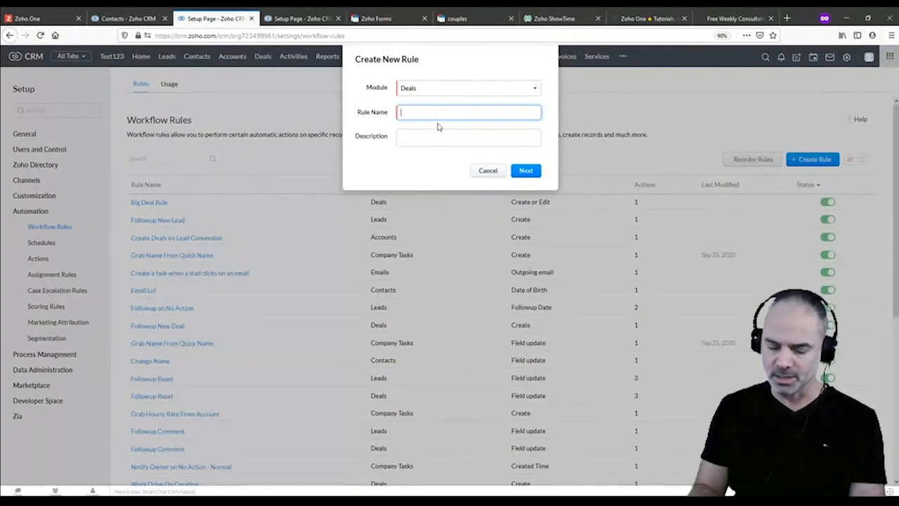
{"action": "type", "text": "Test"}
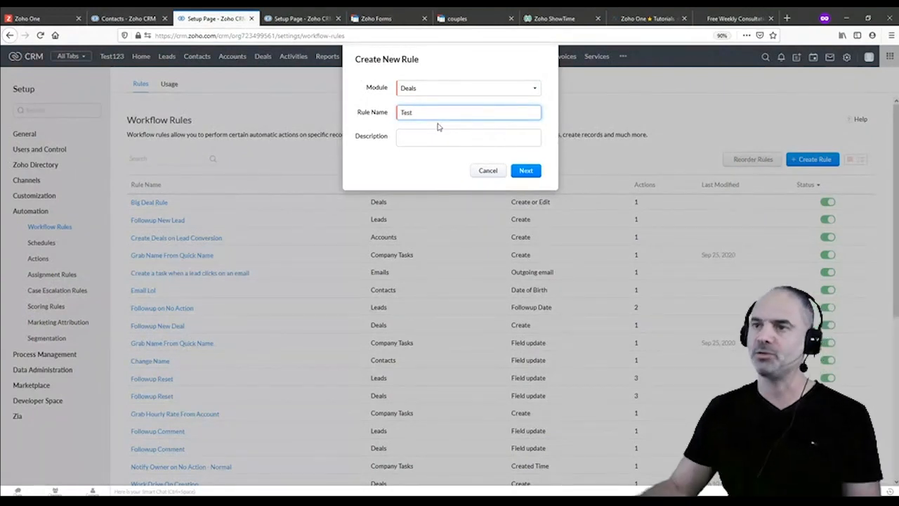
{"action": "left_click", "coordinate": [534, 173]}
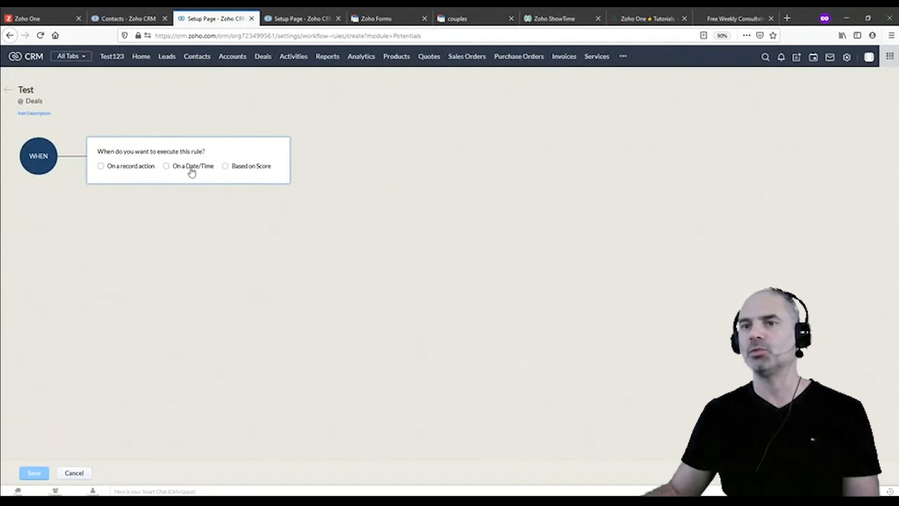
Trigger the rule 335 days after Closing Date at 08:00 AM, executing once
{"action": "left_click", "coordinate": [166, 168]}
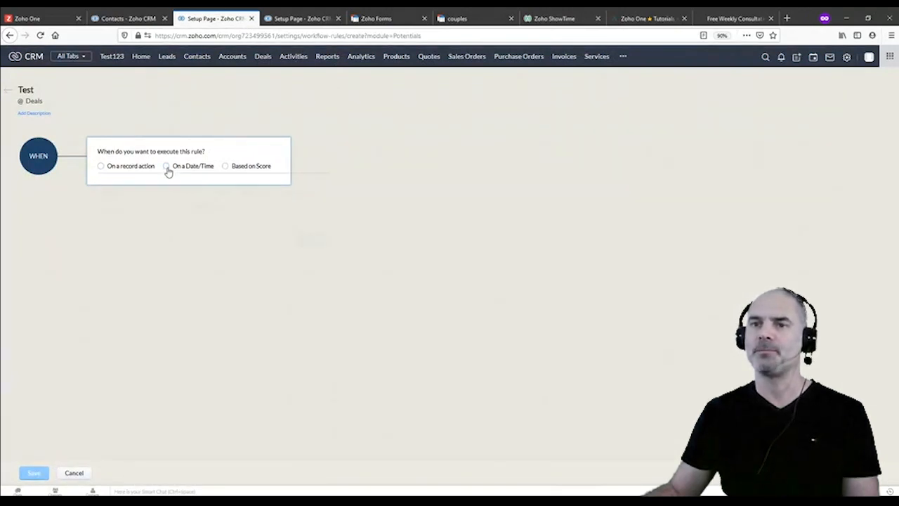
{"action": "left_click", "coordinate": [290, 192]}
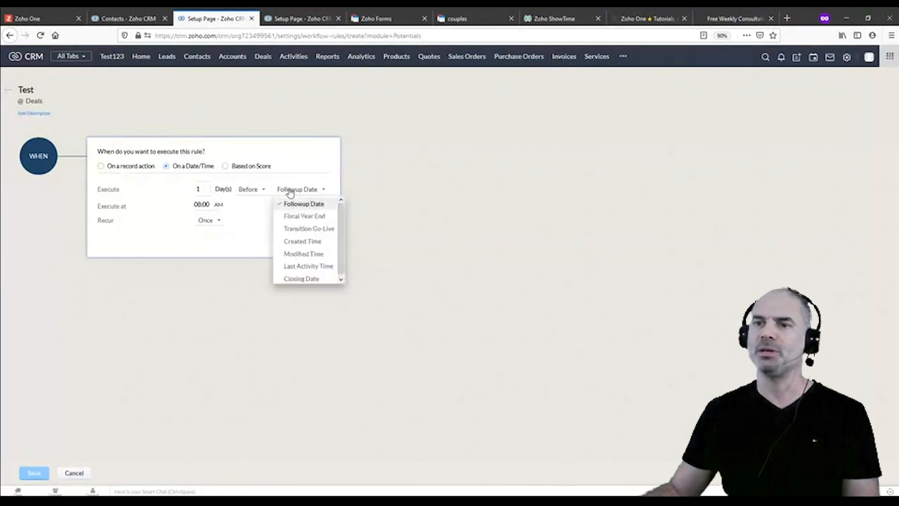
{"action": "left_click", "coordinate": [291, 191]}
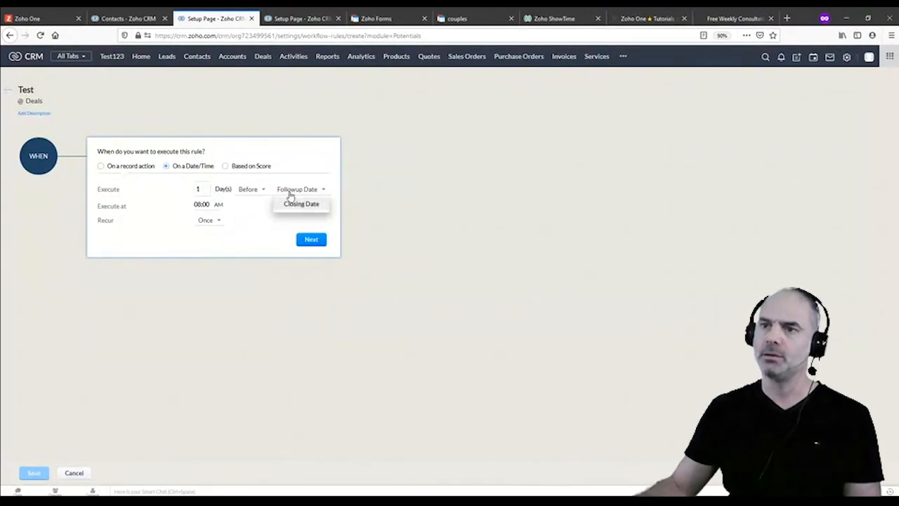
{"action": "left_click", "coordinate": [311, 205]}
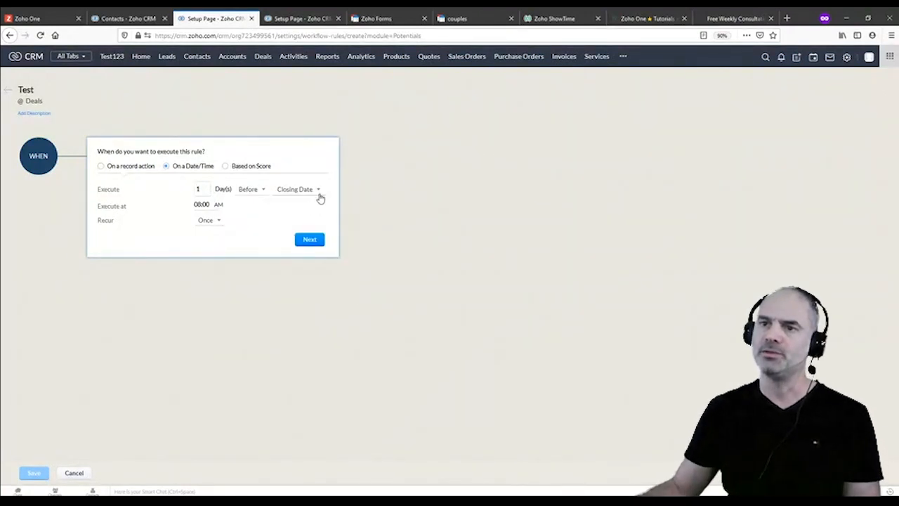
{"action": "left_click", "coordinate": [251, 197]}
{"action": "left_click", "coordinate": [251, 216]}
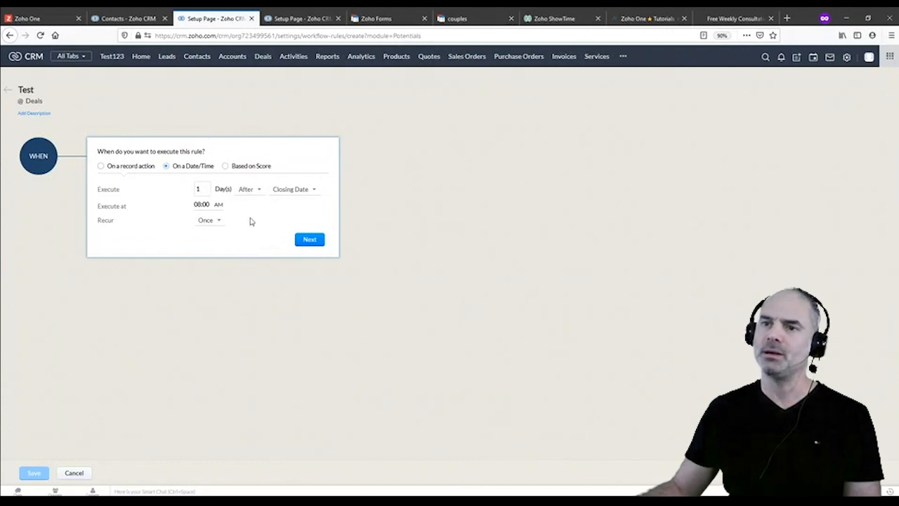
{"action": "double_click", "coordinate": [200, 189]}
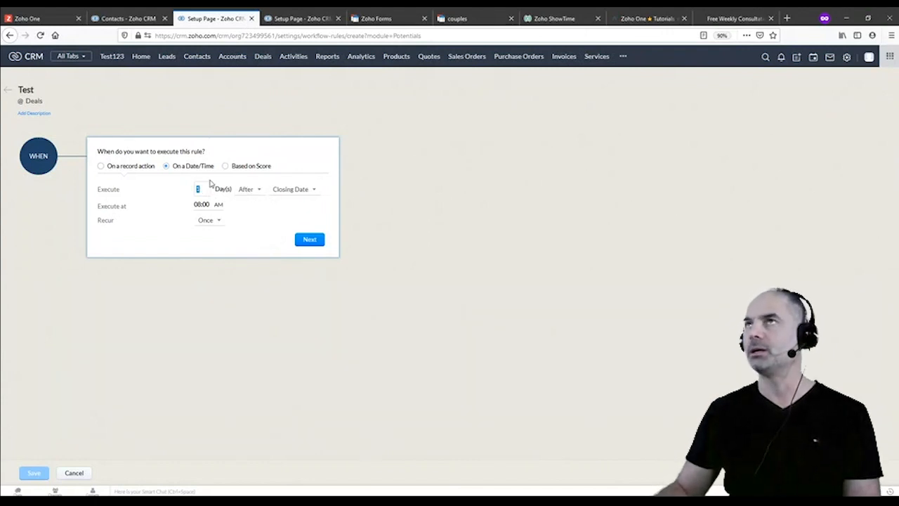
{"action": "type", "text": "330"}
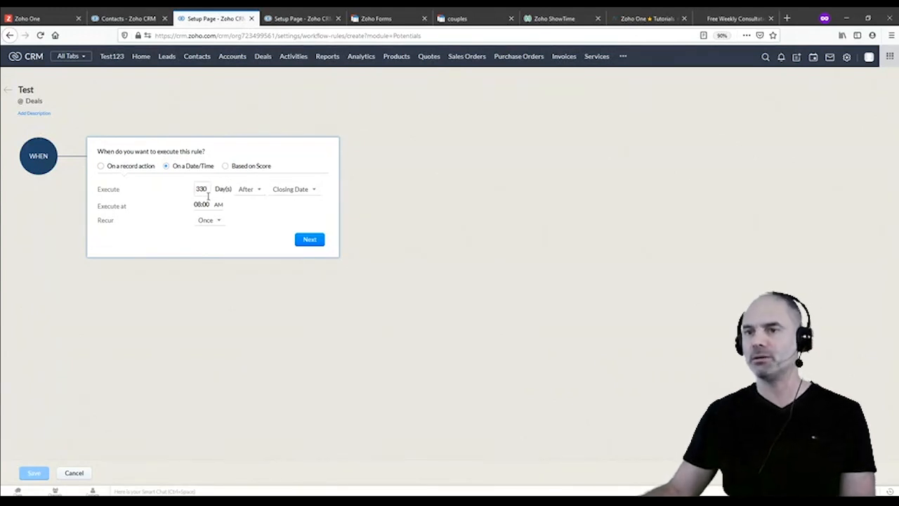
{"action": "double_click", "coordinate": [210, 189]}
{"action": "left_click", "coordinate": [196, 188]}
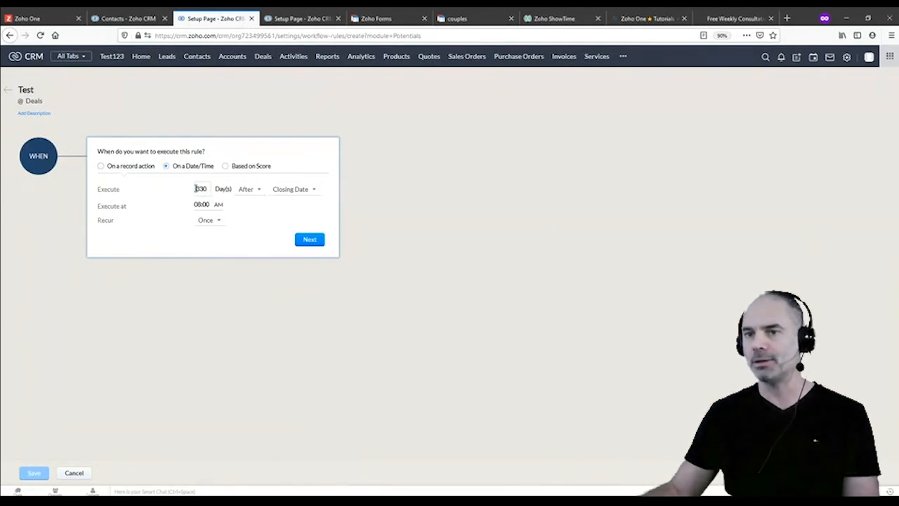
{"action": "key", "text": "BackSpace"}
{"action": "type", "text": "5"}
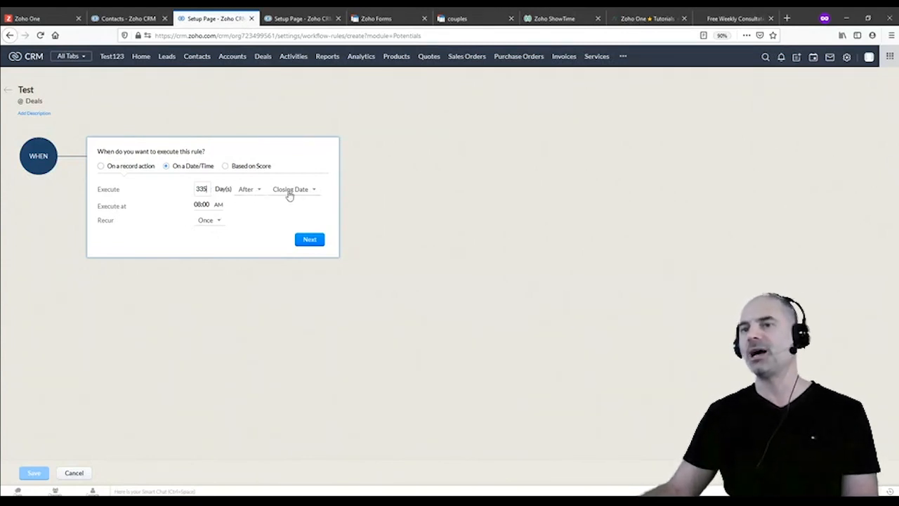
{"action": "left_click", "coordinate": [309, 240]}
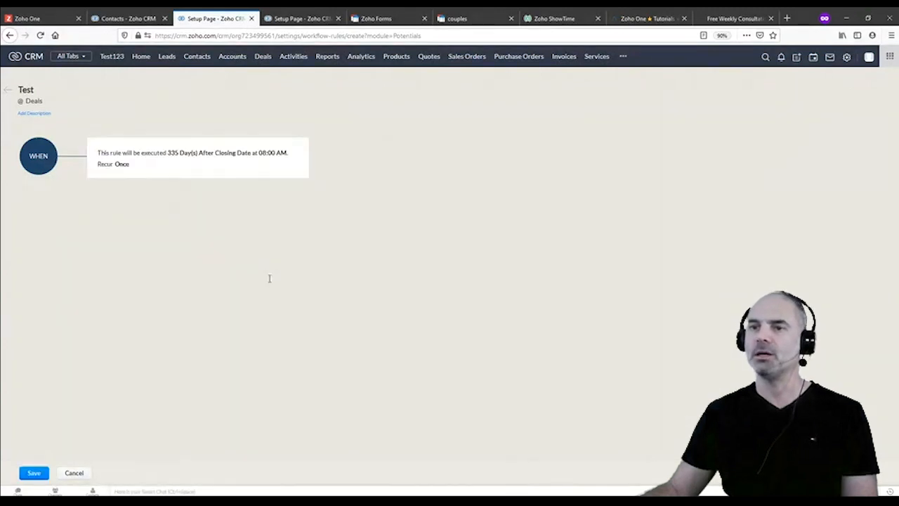
Set Condition 1 to All Deals and move on to the instant action options like Notify
{"action": "left_click", "coordinate": [243, 245]}
{"action": "left_click", "coordinate": [415, 290]}
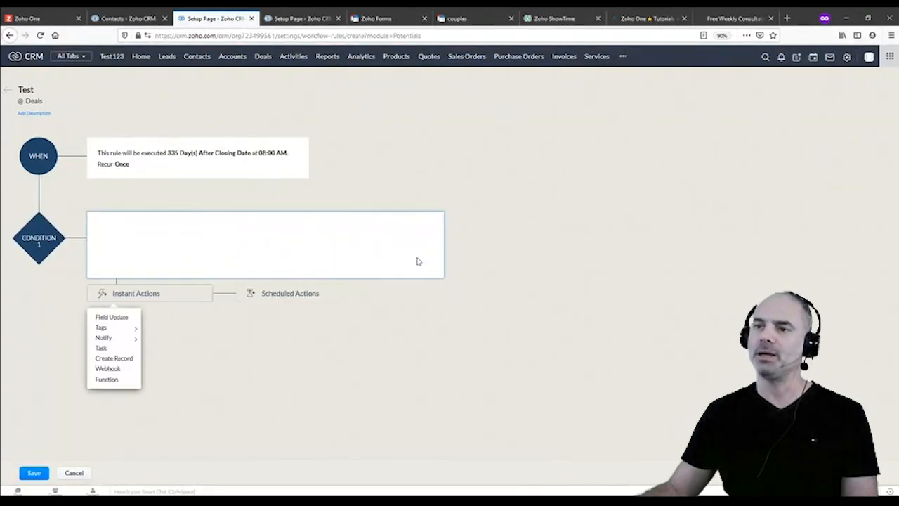
{"action": "mouse_move", "coordinate": [114, 338]}
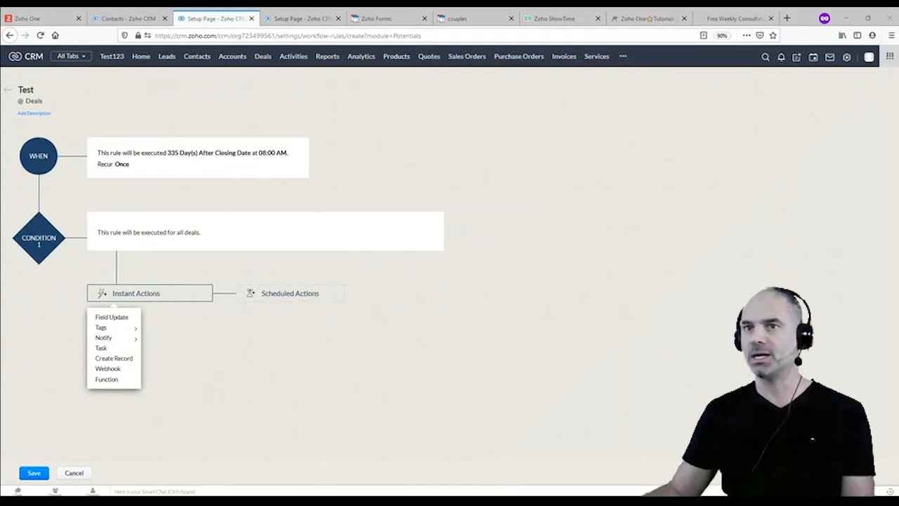
Load zuper.co, the Zuper field service website, in a new private Firefox tab
{"action": "left_click", "coordinate": [787, 19]}
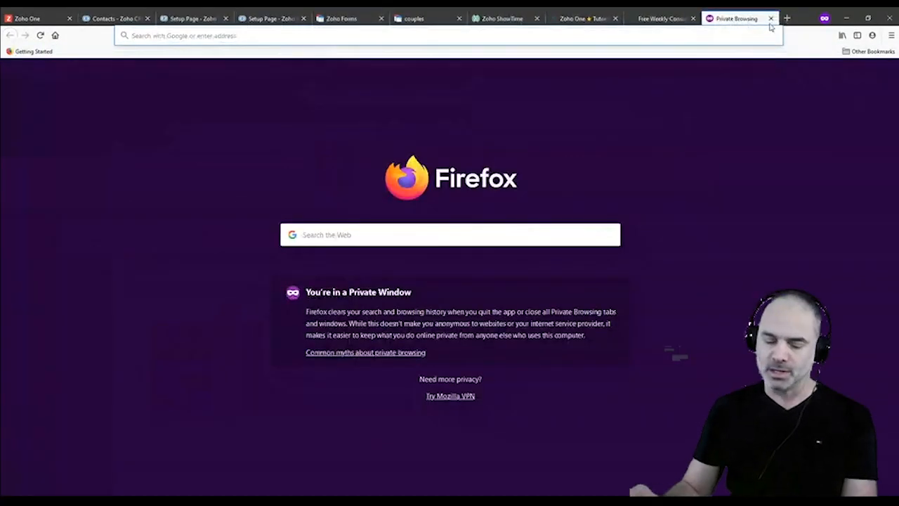
{"action": "type", "text": "zuper"}
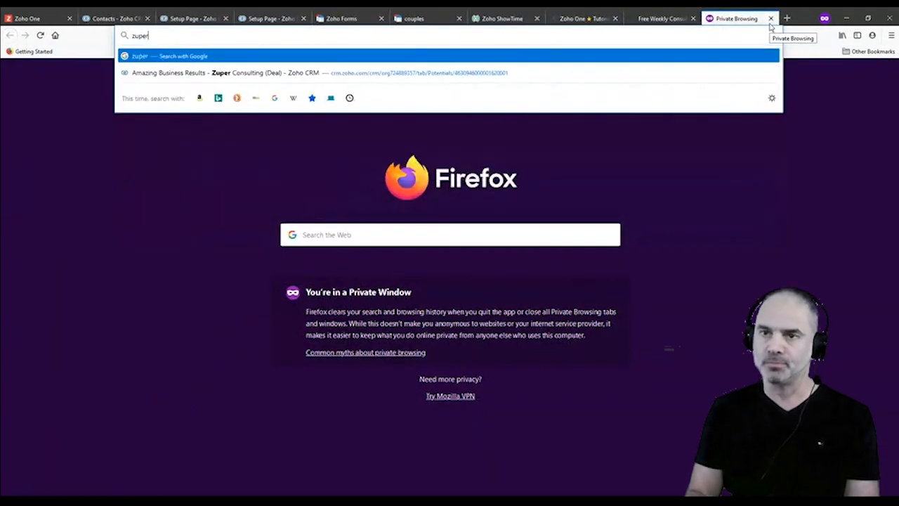
{"action": "type", "text": ".co"}
{"action": "key", "text": "Return"}
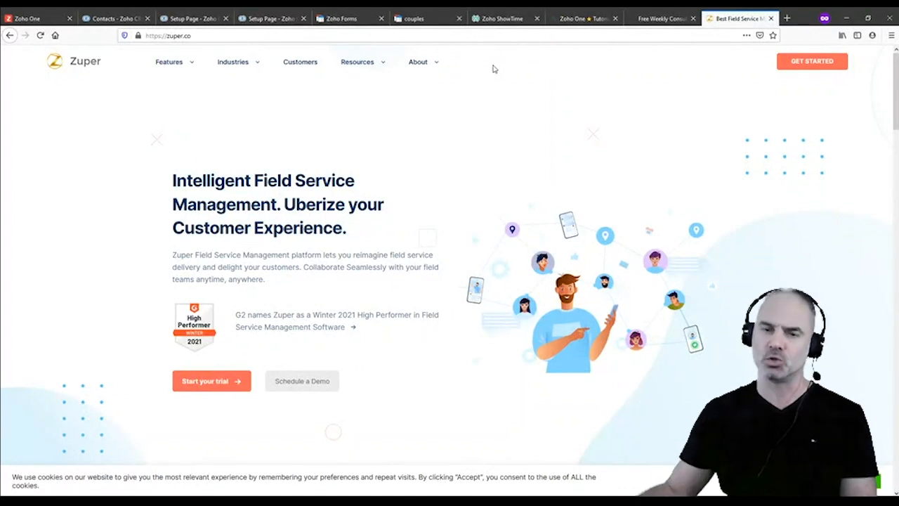
{"action": "key", "text": "alt+Tab"}
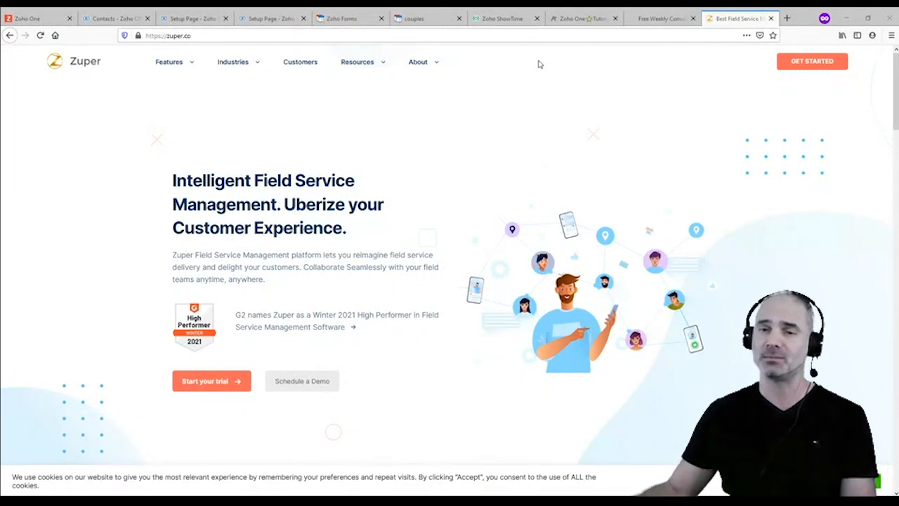
{"action": "mouse_move", "coordinate": [526, 84]}
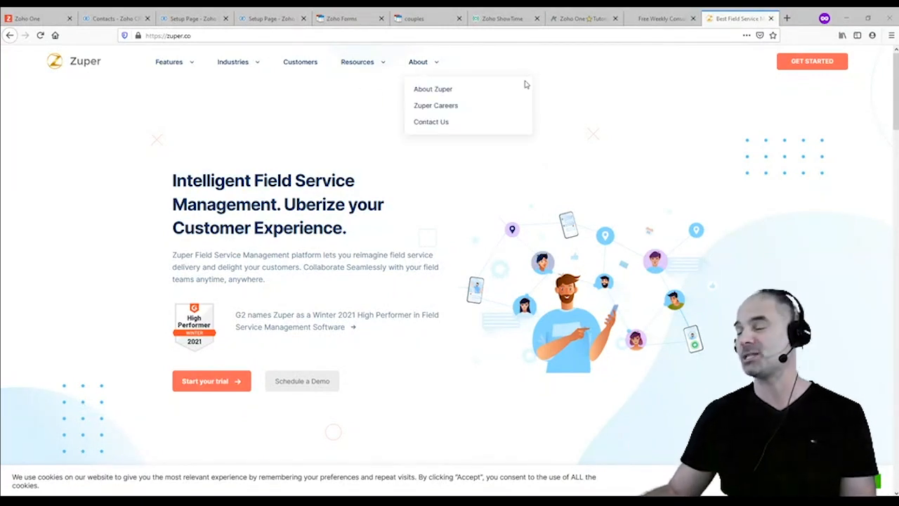
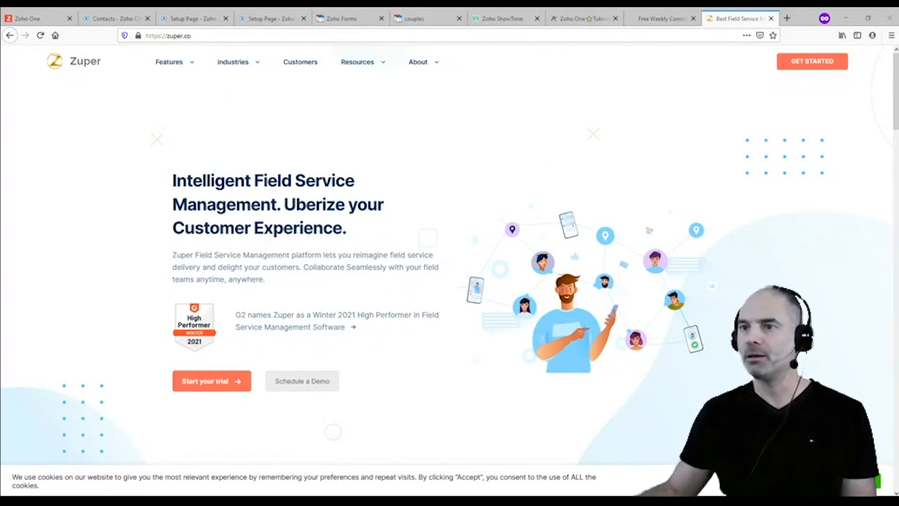
Bring the browser forward and switch to the tab with the Zoho CRM Canvas editor for Leads
{"action": "left_click", "coordinate": [498, 239]}
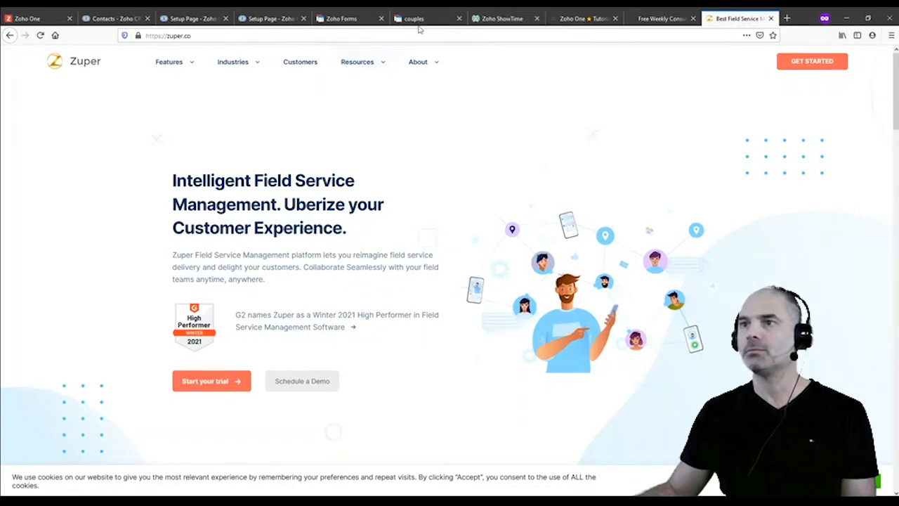
{"action": "left_click", "coordinate": [342, 18]}
{"action": "left_click", "coordinate": [270, 18]}
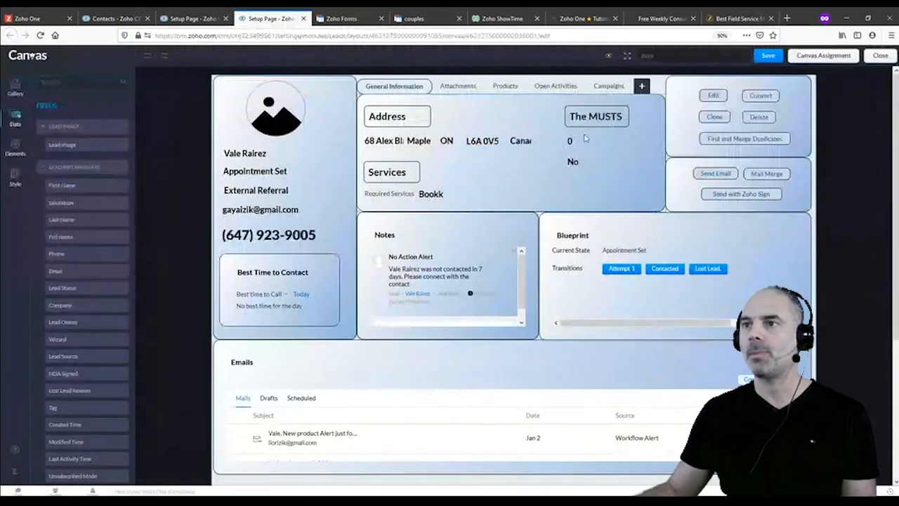
Reload and close the Leads Canvas editor, then open Setup from the other Zoho CRM tab
{"action": "left_click", "coordinate": [192, 35]}
{"action": "key", "text": "Return"}
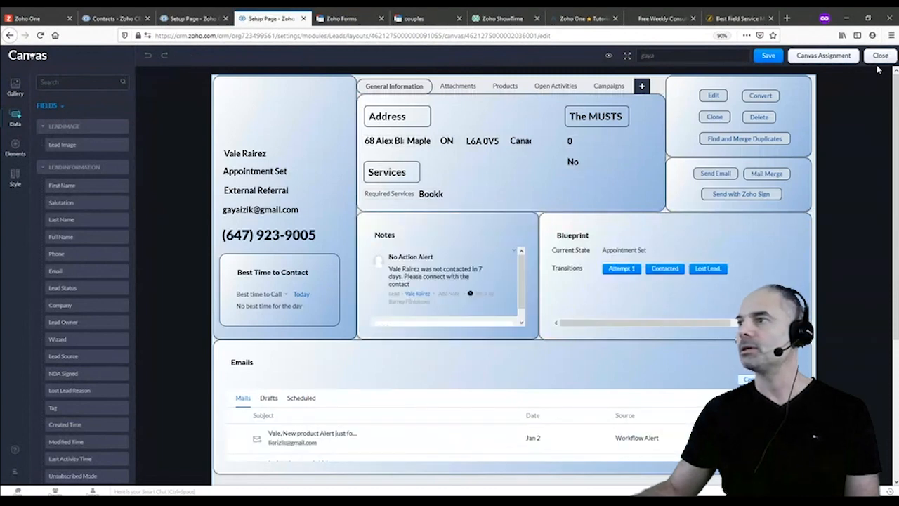
{"action": "left_click", "coordinate": [884, 57]}
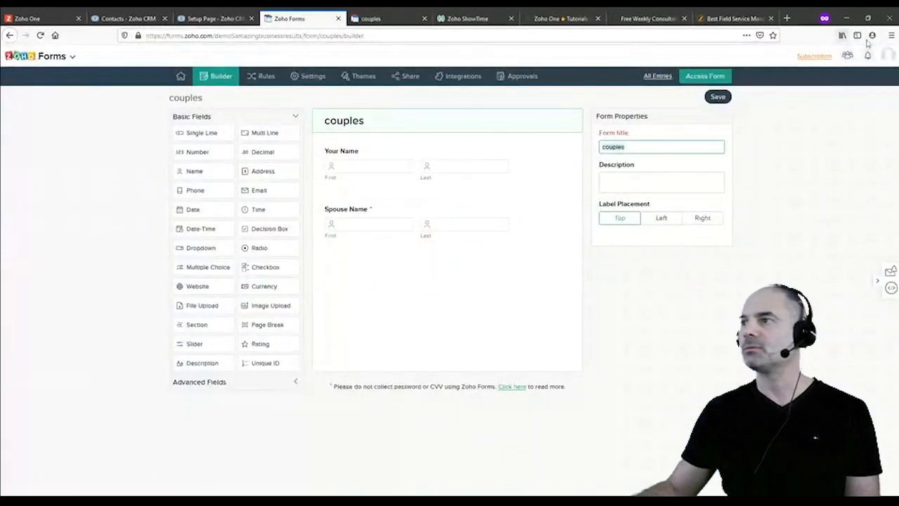
{"action": "left_click", "coordinate": [217, 19]}
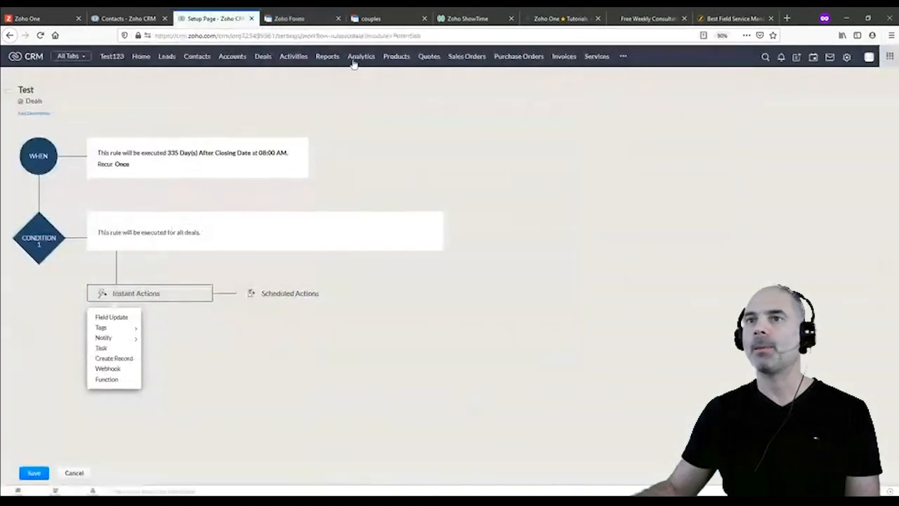
{"action": "left_click", "coordinate": [847, 56]}
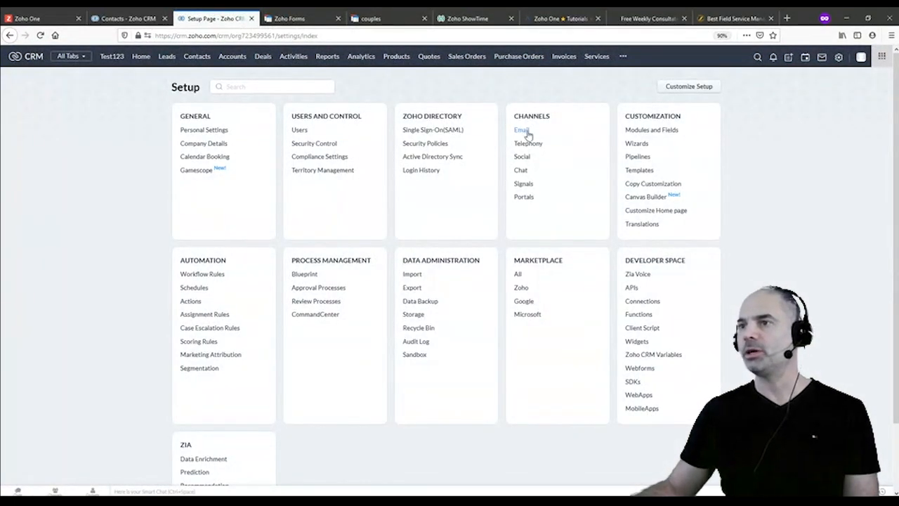
Under Channels > Email > Organization Emails, add the user's email address for the Administrator role
{"action": "left_click", "coordinate": [520, 132]}
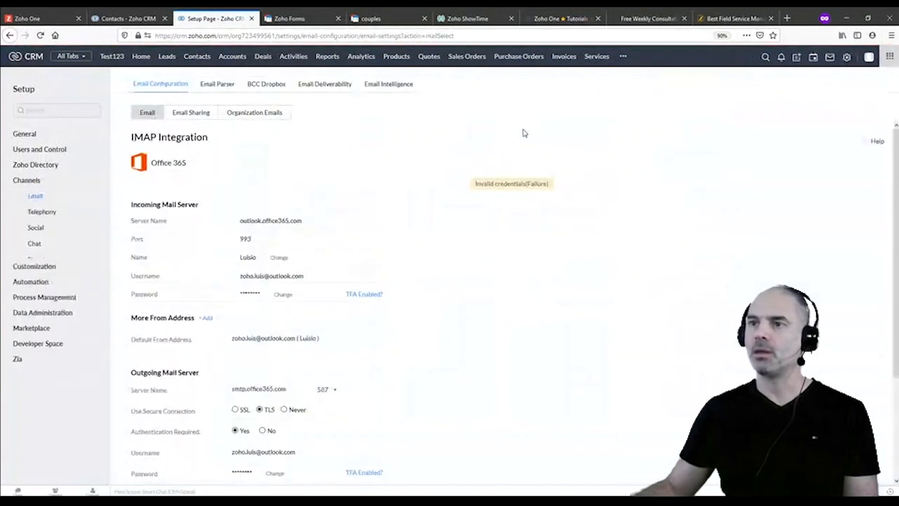
{"action": "left_click", "coordinate": [267, 115]}
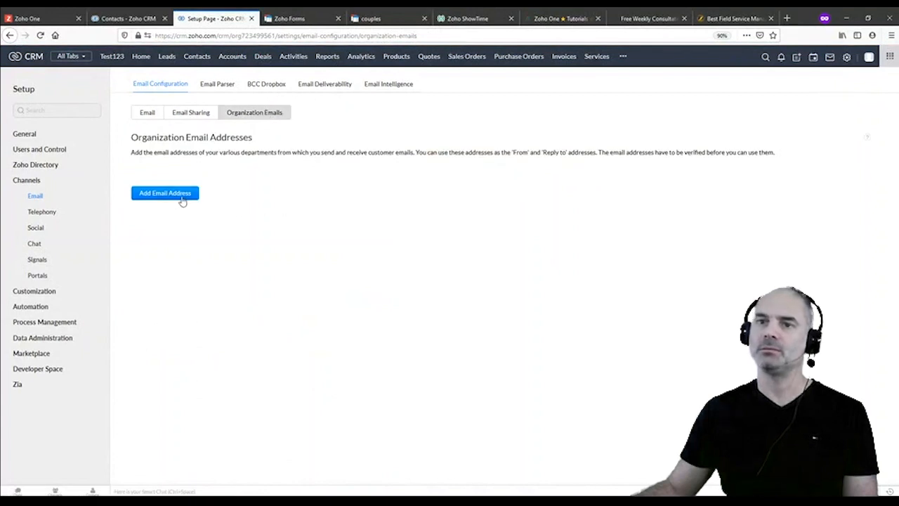
{"action": "left_click", "coordinate": [183, 199]}
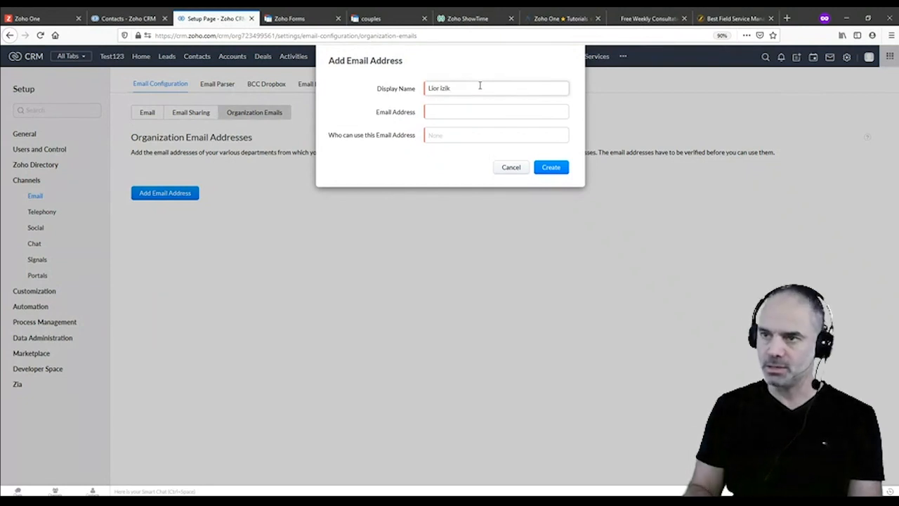
{"action": "key", "text": "Tab"}
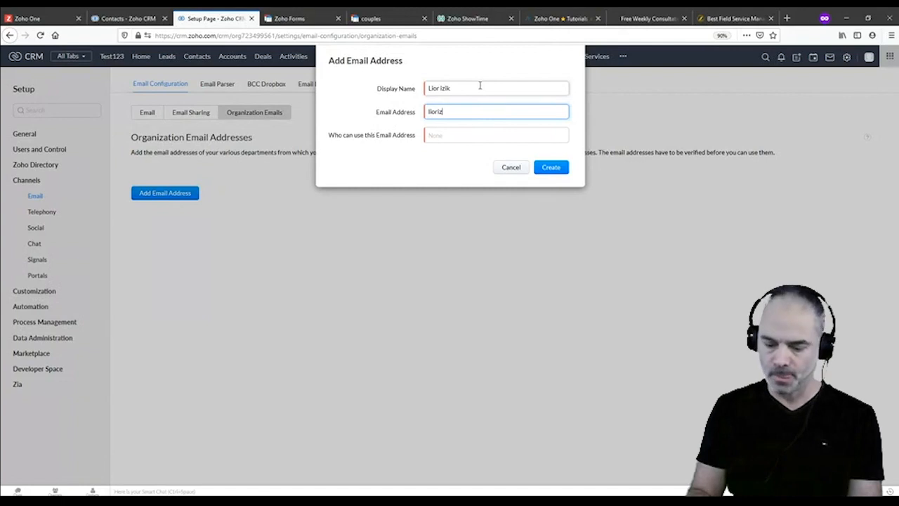
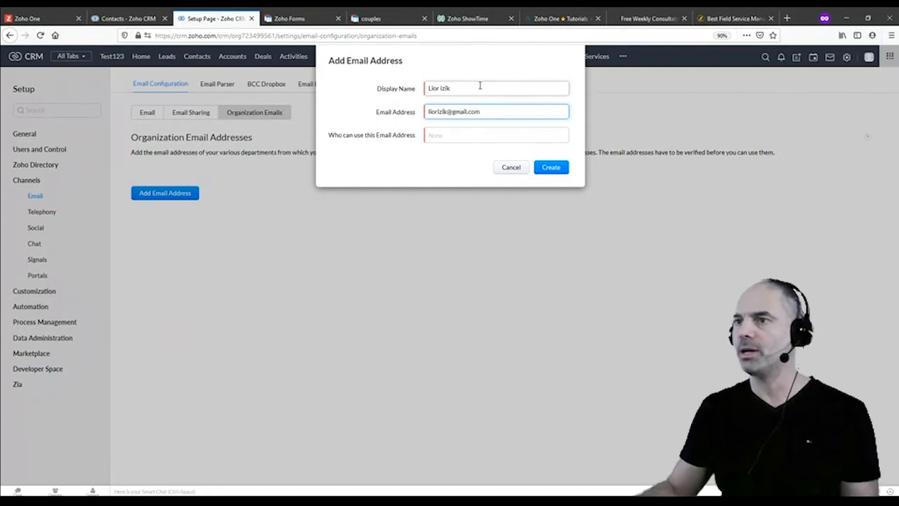
{"action": "left_click", "coordinate": [473, 136]}
{"action": "left_click", "coordinate": [472, 152]}
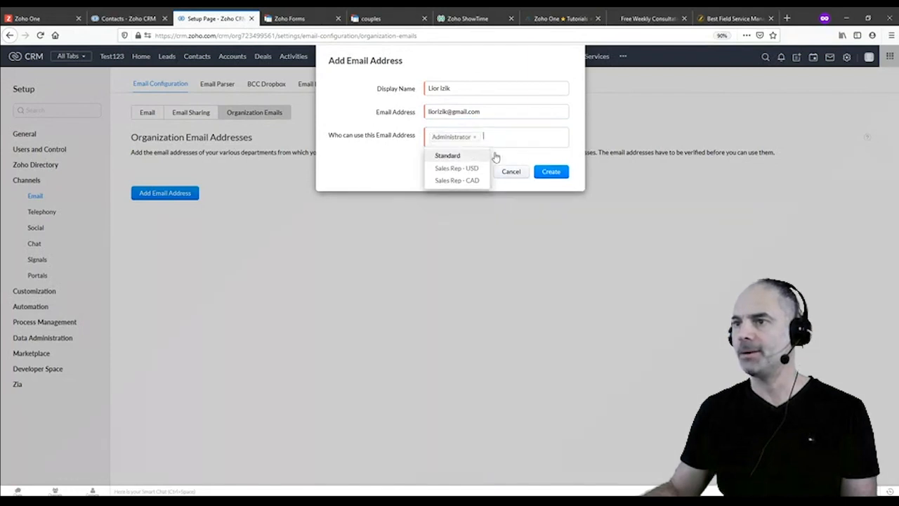
{"action": "left_click", "coordinate": [552, 173]}
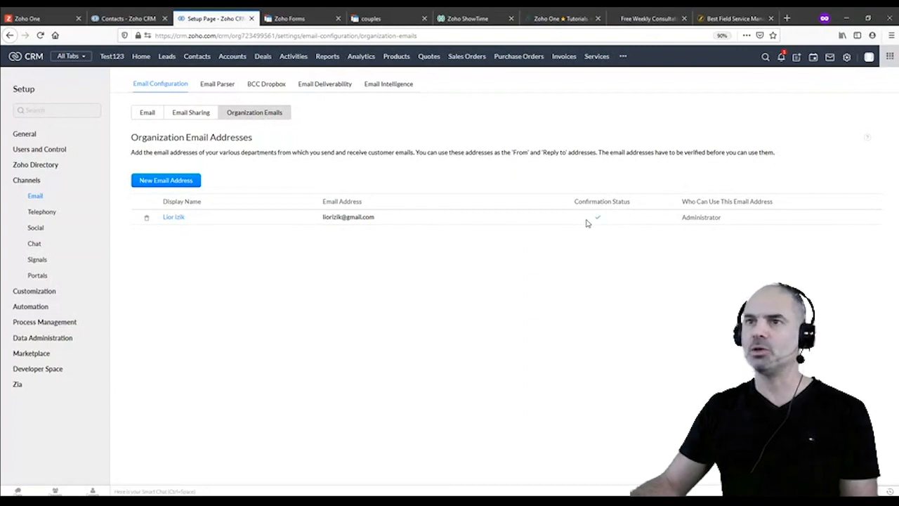
{"action": "left_click", "coordinate": [111, 19]}
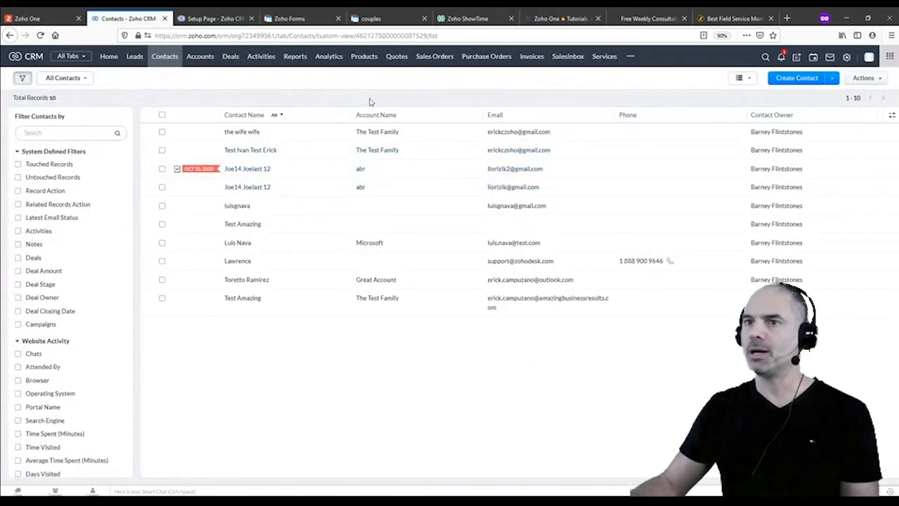
{"action": "left_click", "coordinate": [338, 137]}
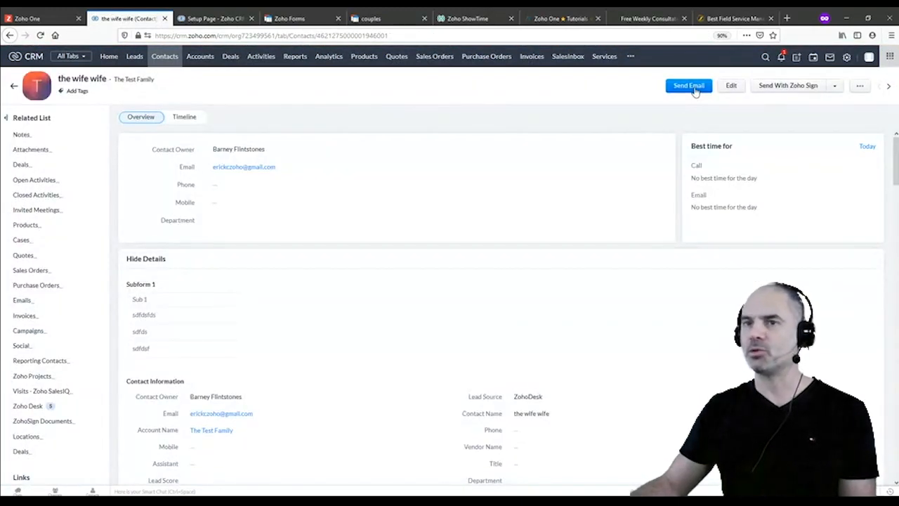
{"action": "left_click", "coordinate": [692, 88]}
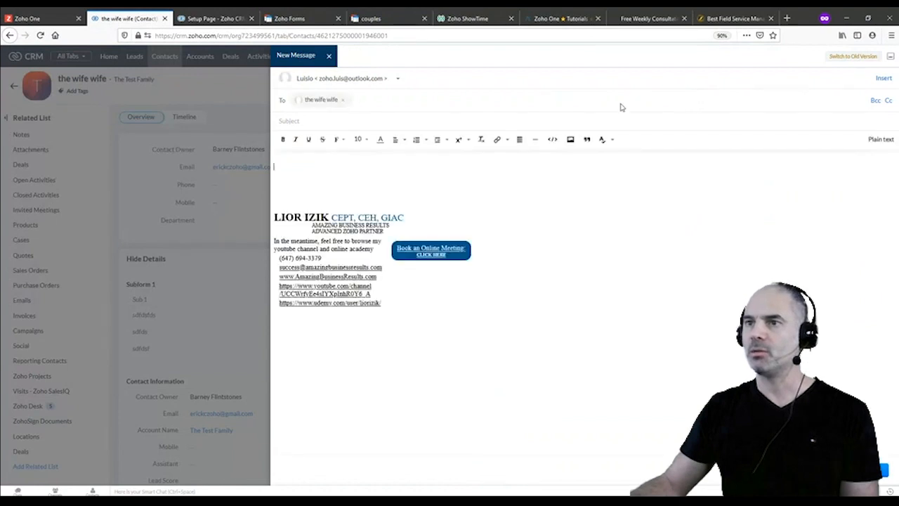
{"action": "left_click", "coordinate": [398, 79]}
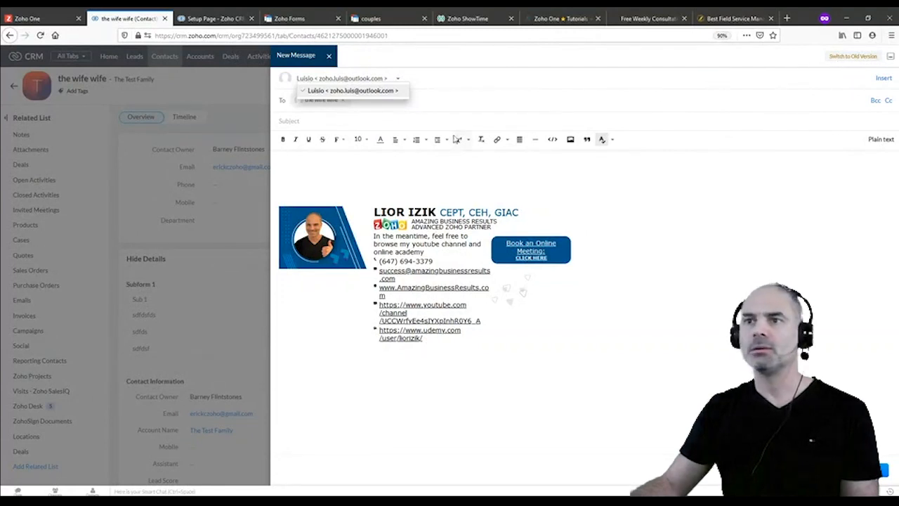
{"action": "left_click", "coordinate": [384, 169]}
{"action": "left_click", "coordinate": [355, 81]}
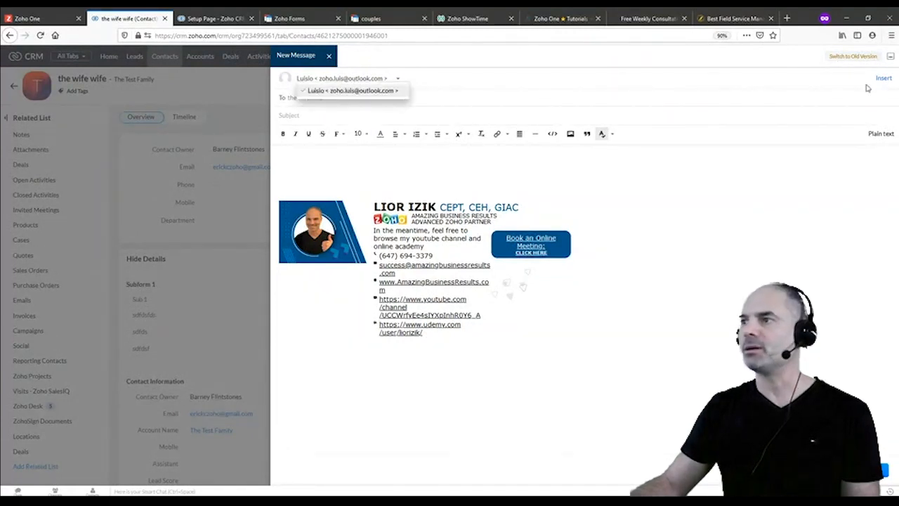
{"action": "left_click", "coordinate": [861, 57]}
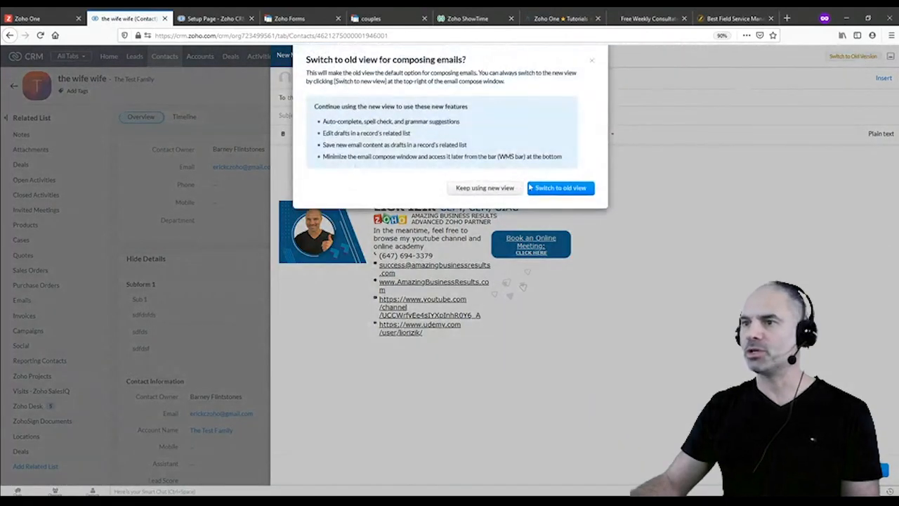
{"action": "left_click", "coordinate": [555, 188]}
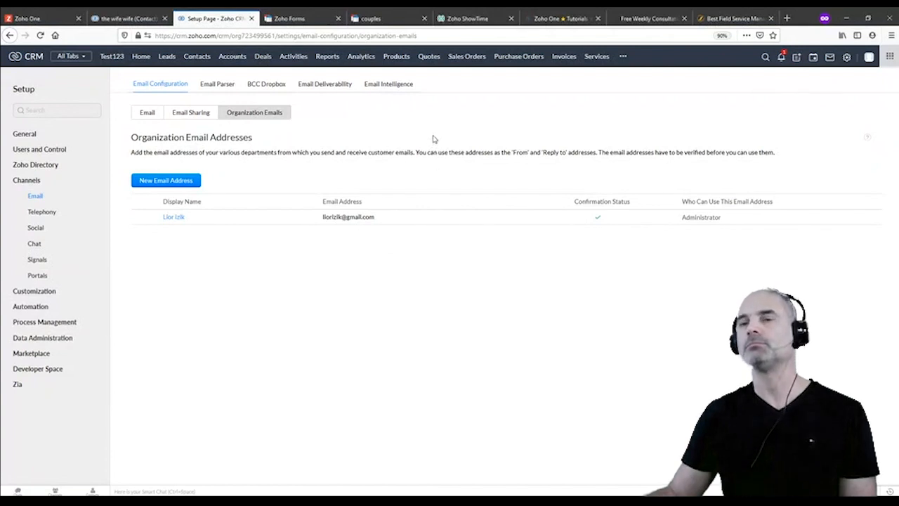
Return to the contact record, then open Setup and the Google marketplace integration
{"action": "left_click", "coordinate": [125, 17]}
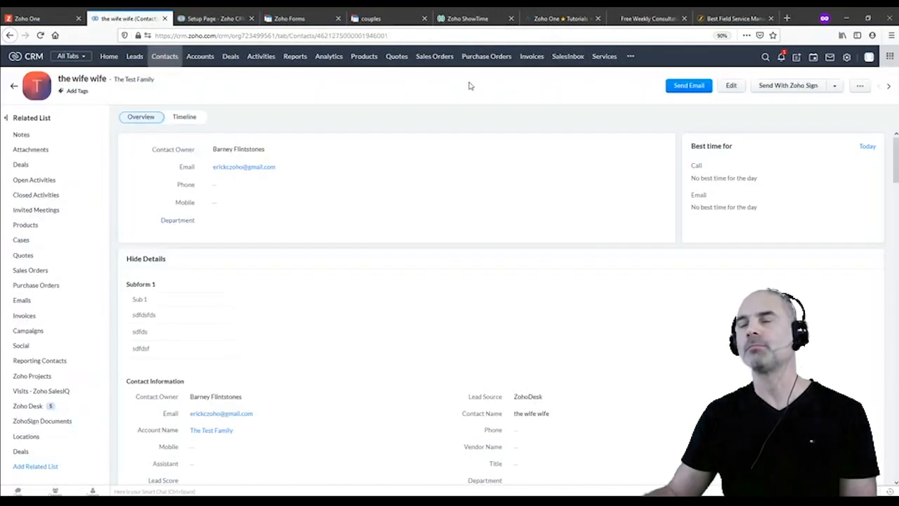
{"action": "left_click", "coordinate": [847, 57]}
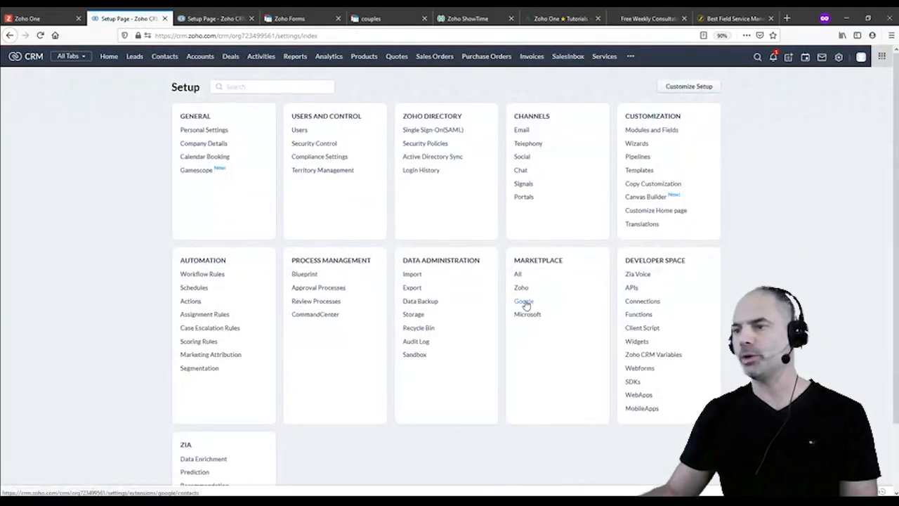
{"action": "left_click", "coordinate": [531, 302]}
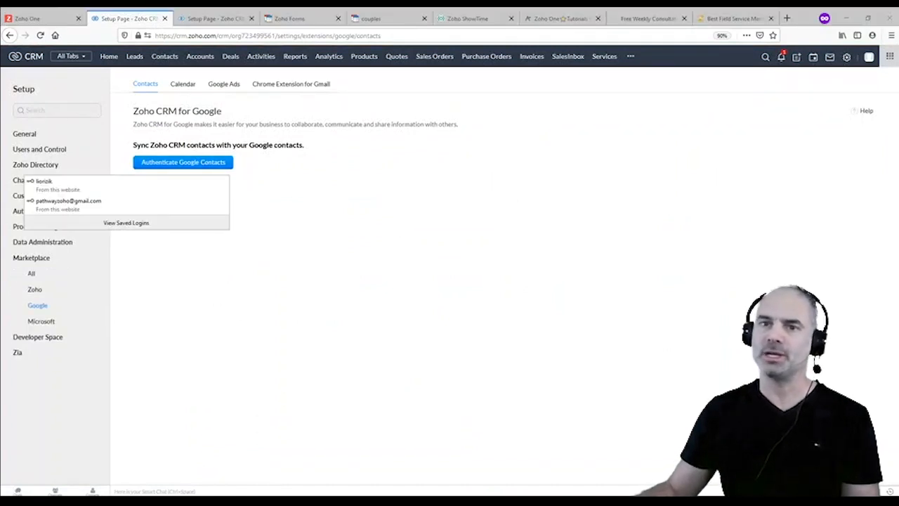
Dismiss the saved-logins suggestion popup over the Zoho CRM for Google page
{"action": "left_click", "coordinate": [205, 64]}
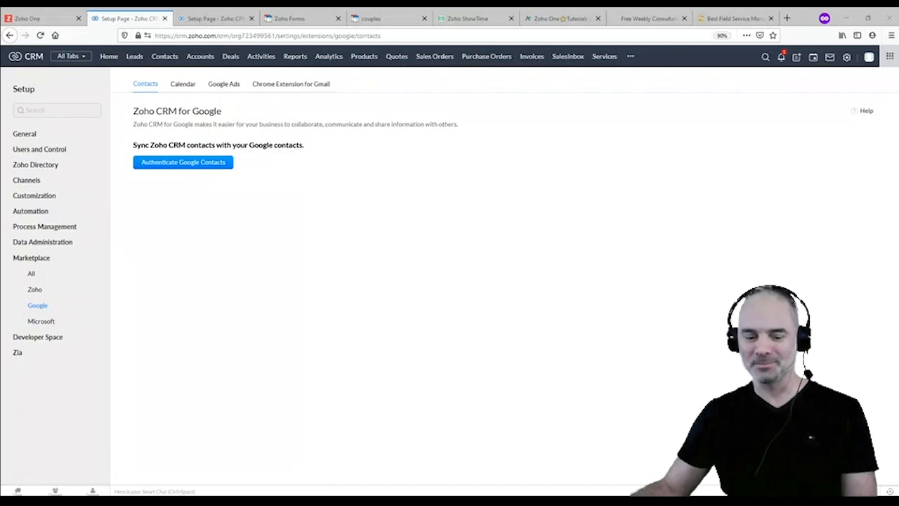
From Setup, go to Channels > Email and show the Organization Email Addresses list
{"action": "left_click", "coordinate": [477, 224]}
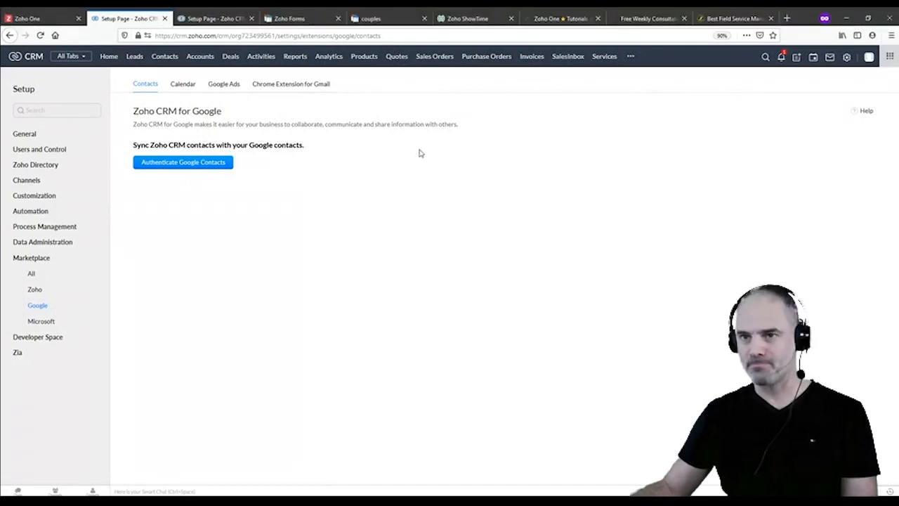
{"action": "left_click", "coordinate": [846, 57]}
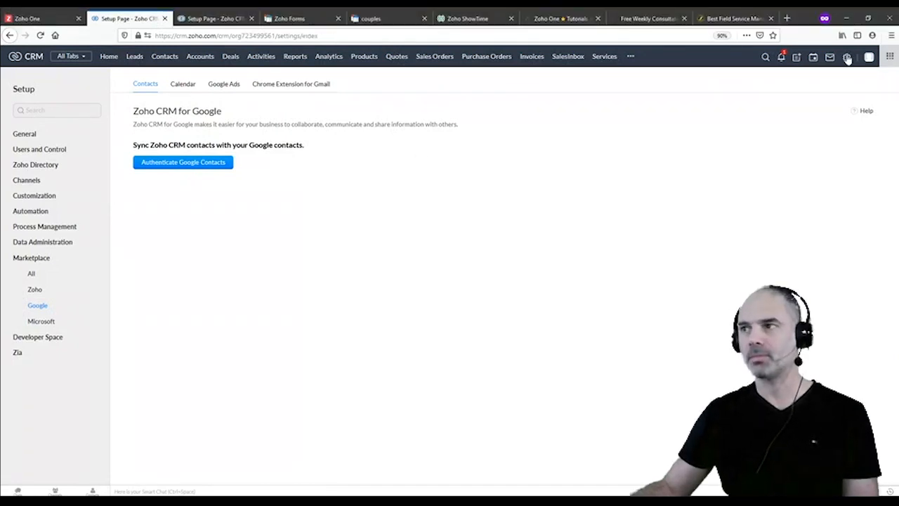
{"action": "left_click", "coordinate": [527, 129]}
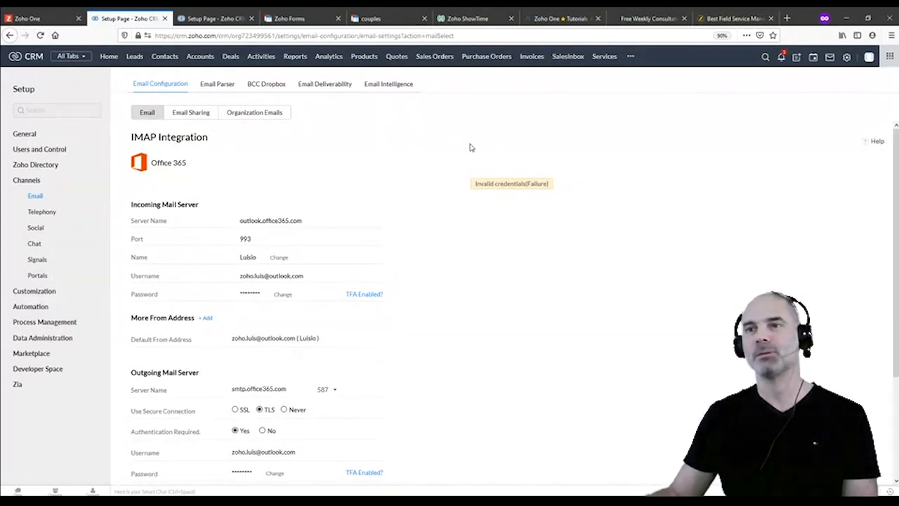
{"action": "left_click", "coordinate": [279, 116]}
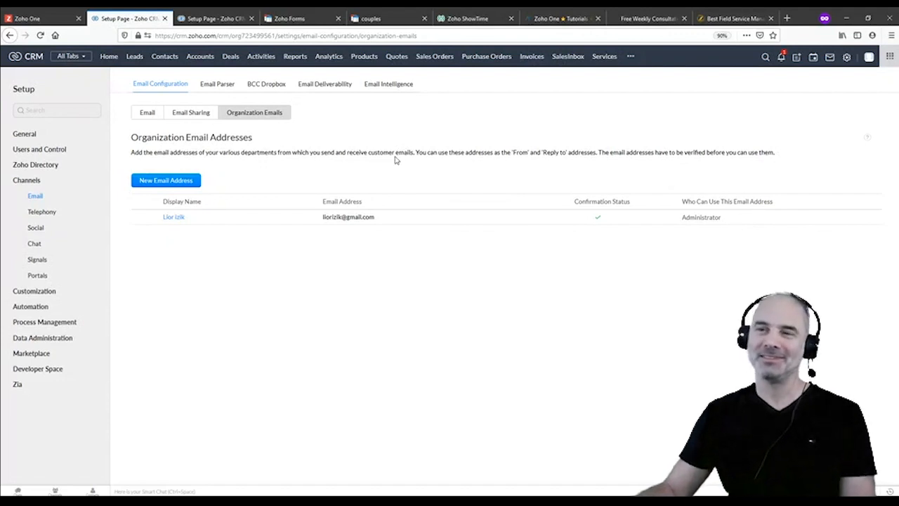
{"action": "key", "text": "alt+Tab"}
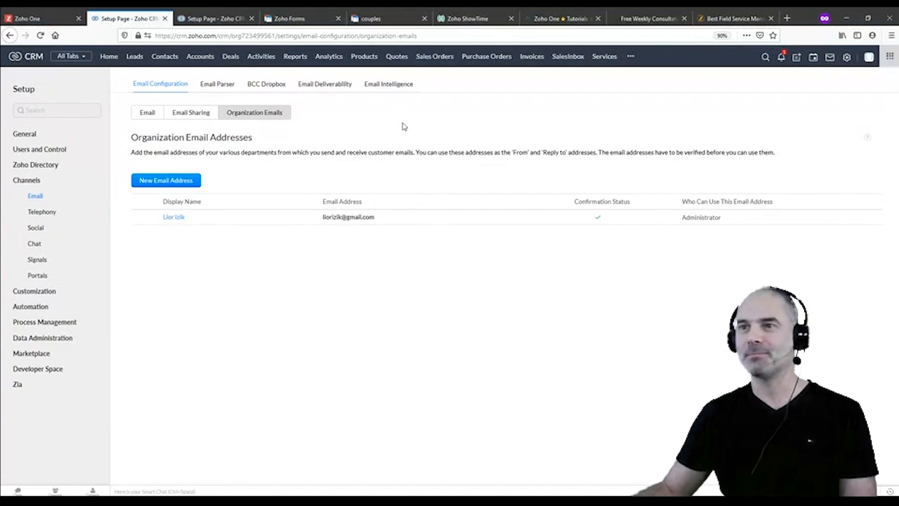
Look through the Email Intelligence, Deliverability and Configuration tabs, then go to the Leads list
{"action": "left_click", "coordinate": [383, 85]}
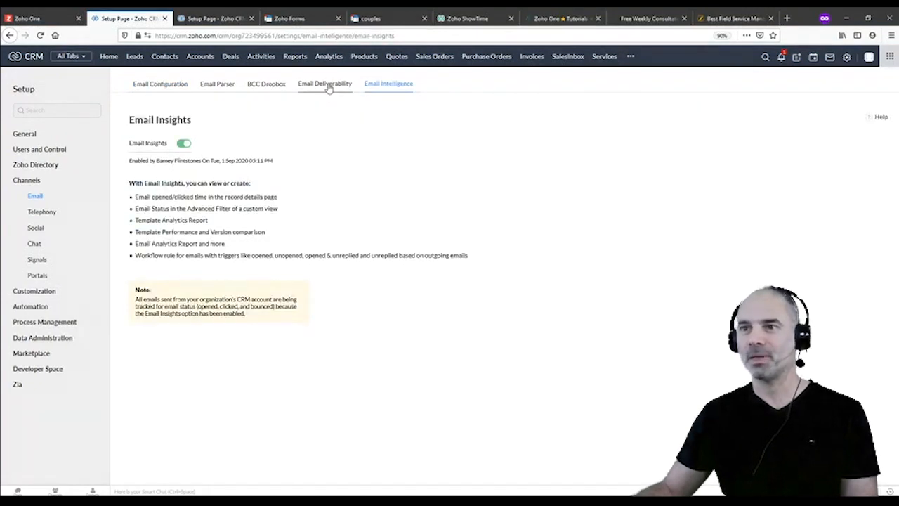
{"action": "left_click", "coordinate": [327, 85]}
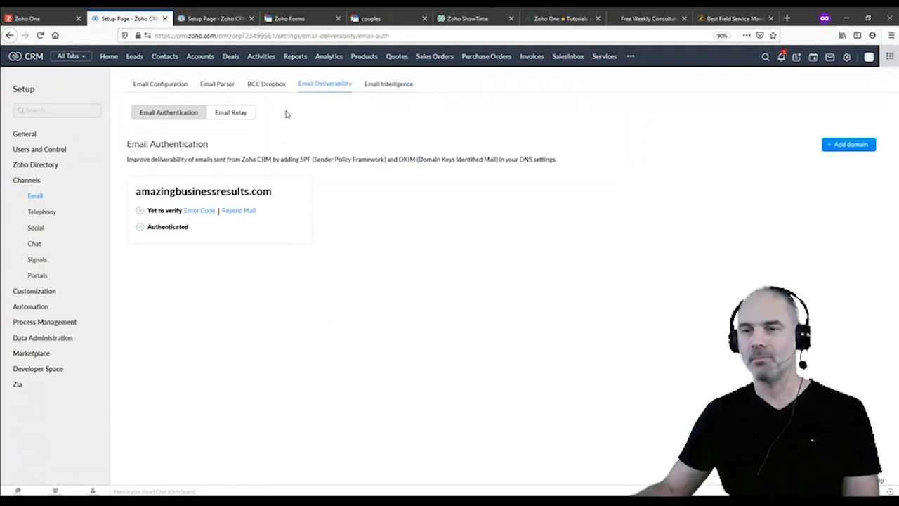
{"action": "left_click", "coordinate": [170, 87]}
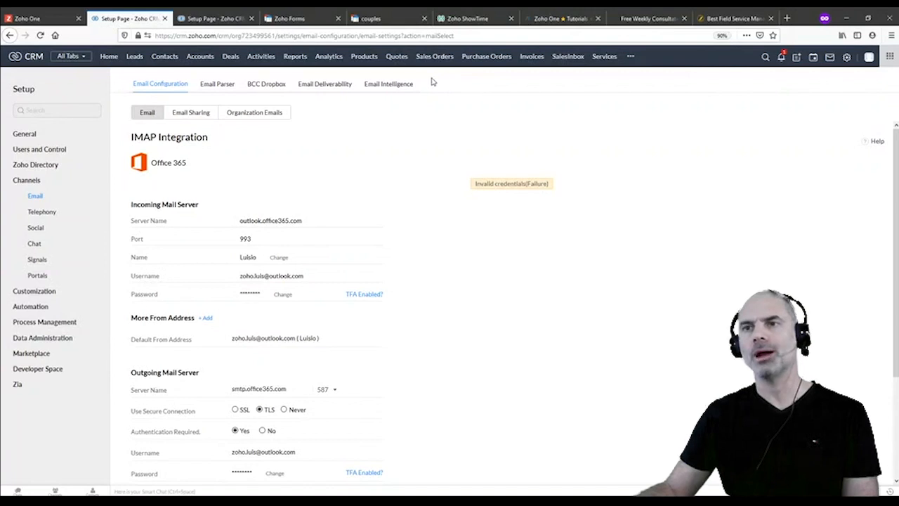
{"action": "left_click", "coordinate": [134, 56]}
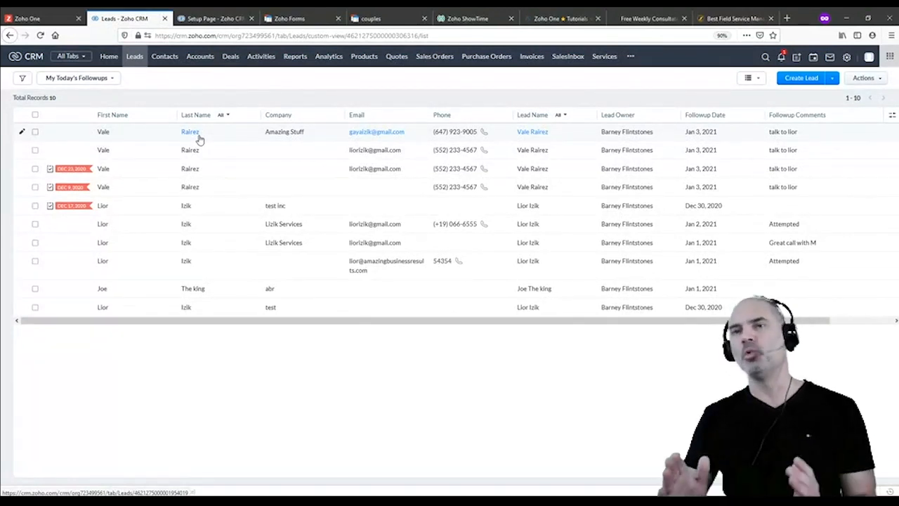
Review the Amazing Stuff lead's details, then go to the Deals list
{"action": "left_click", "coordinate": [148, 136]}
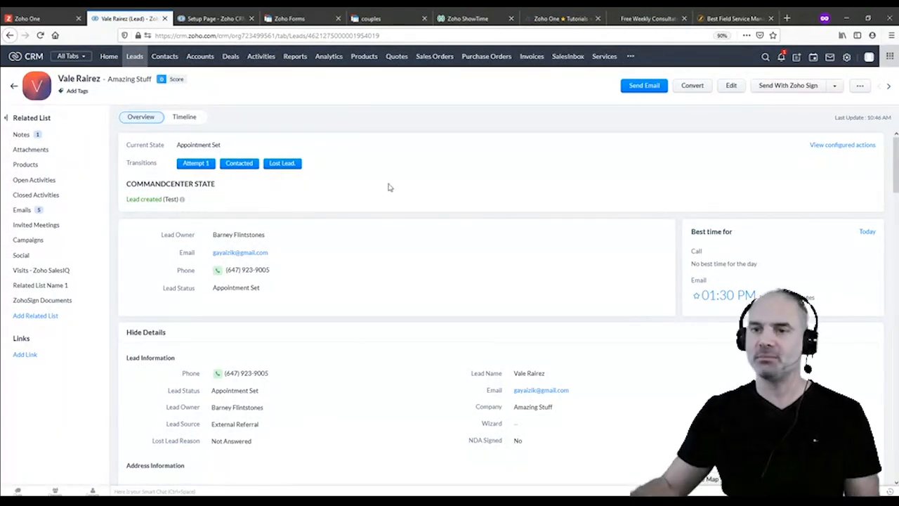
{"action": "scroll", "coordinate": [480, 247], "scroll_direction": "down", "scroll_amount": 5}
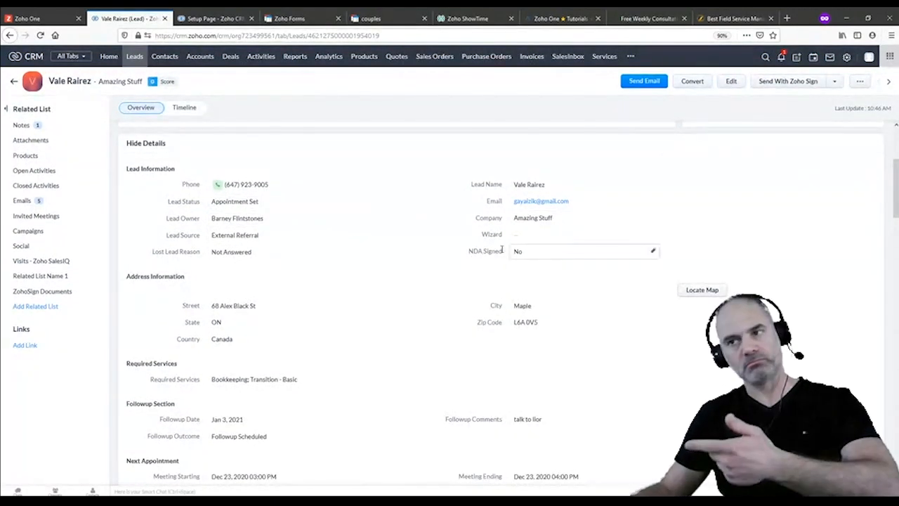
{"action": "scroll", "coordinate": [445, 307], "scroll_direction": "down", "scroll_amount": 2}
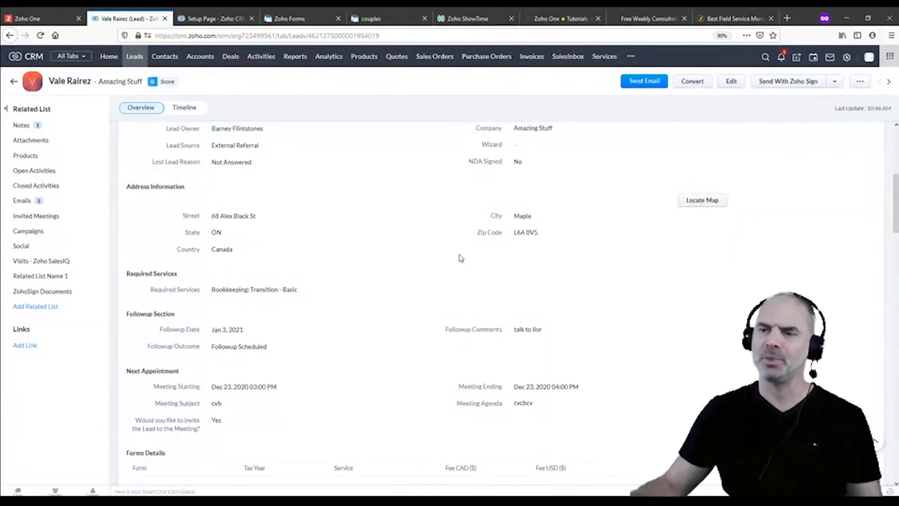
{"action": "scroll", "coordinate": [539, 233], "scroll_direction": "up", "scroll_amount": 5}
{"action": "scroll", "coordinate": [428, 181], "scroll_direction": "up", "scroll_amount": 1}
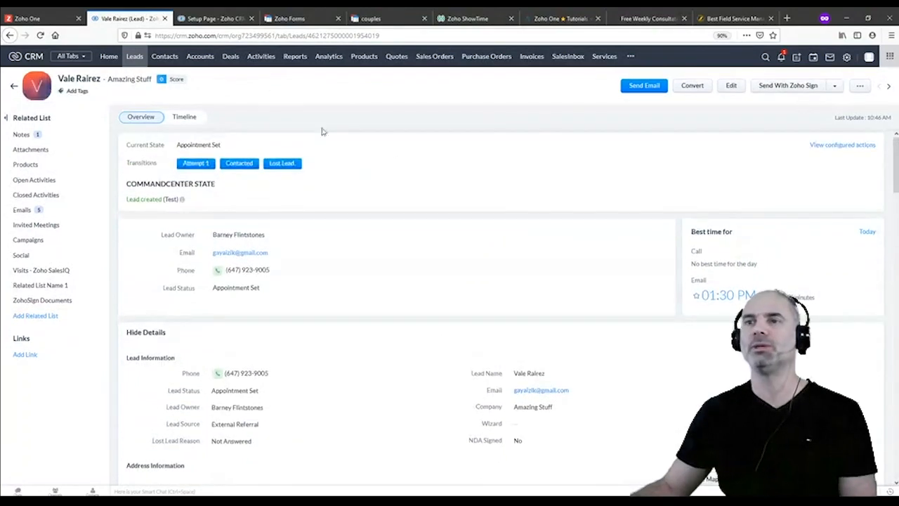
{"action": "left_click", "coordinate": [230, 57]}
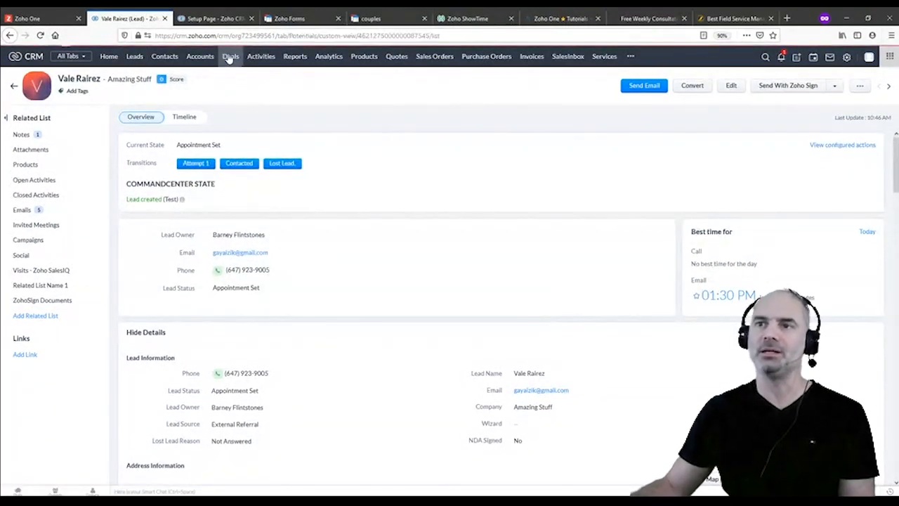
Review the Amazing Business Results corporate tax deal, then return to the Leads list
{"action": "left_click", "coordinate": [218, 137]}
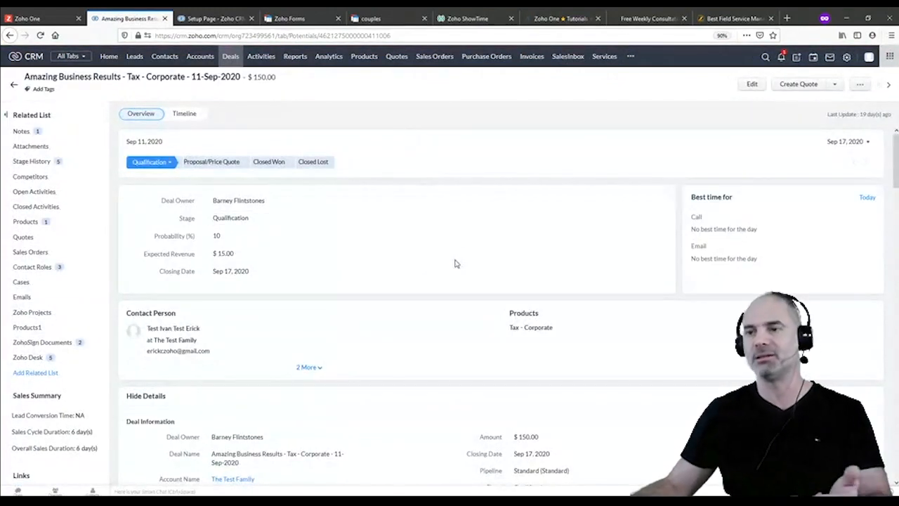
{"action": "scroll", "coordinate": [310, 277], "scroll_direction": "down", "scroll_amount": 2}
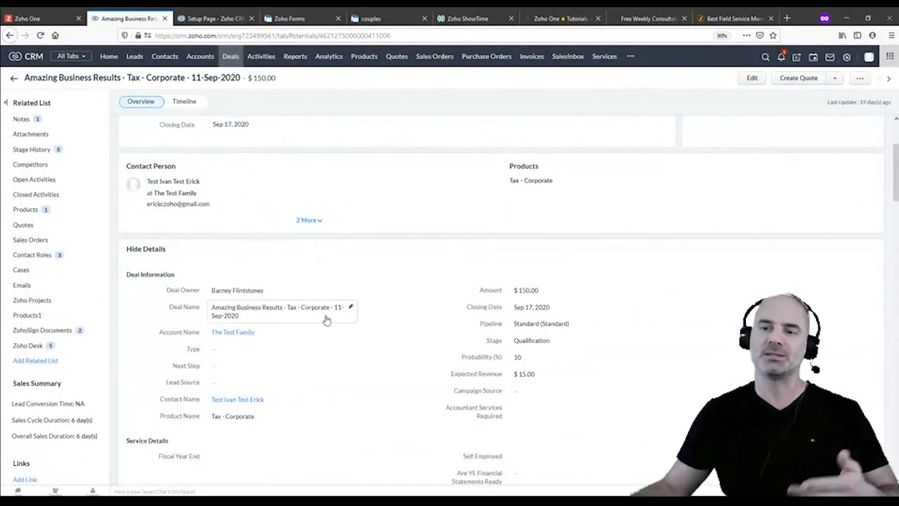
{"action": "scroll", "coordinate": [396, 336], "scroll_direction": "down", "scroll_amount": 2}
{"action": "scroll", "coordinate": [397, 340], "scroll_direction": "down", "scroll_amount": 3}
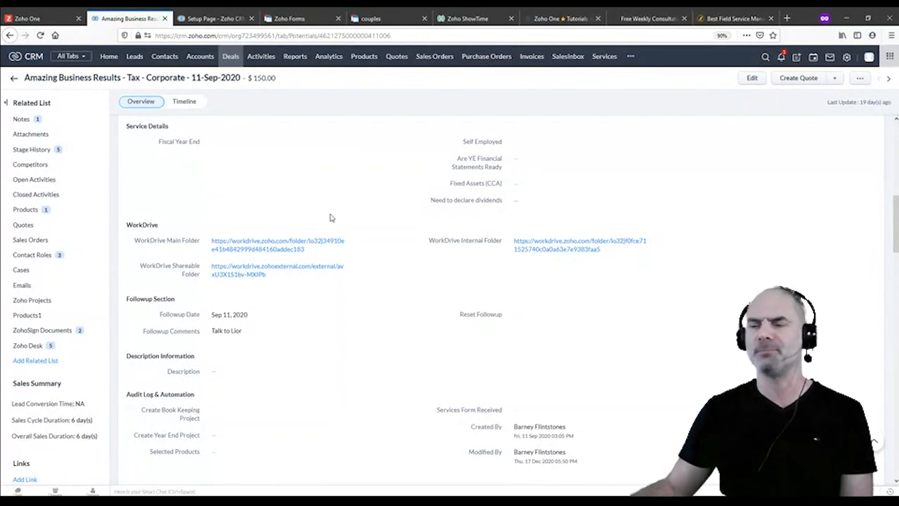
{"action": "left_click", "coordinate": [135, 58]}
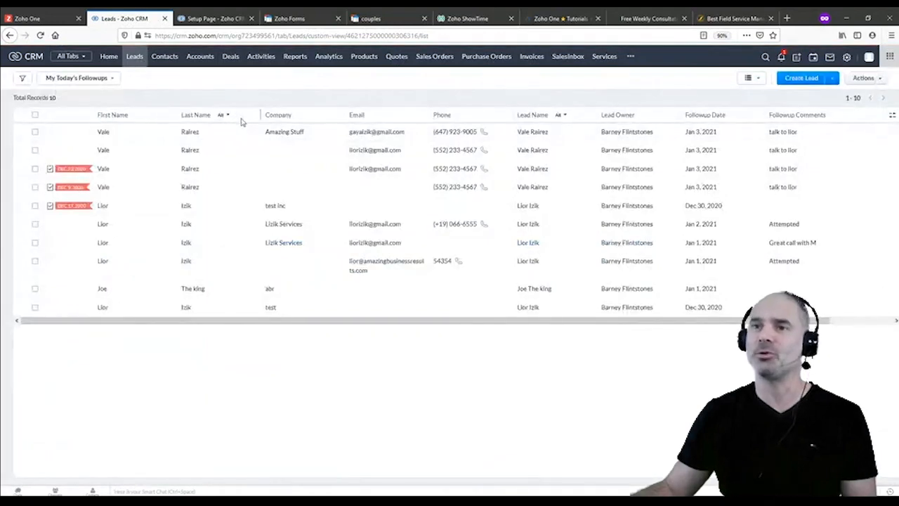
Open the Amazing Stuff lead again, then go to the Setup overview
{"action": "left_click", "coordinate": [247, 137]}
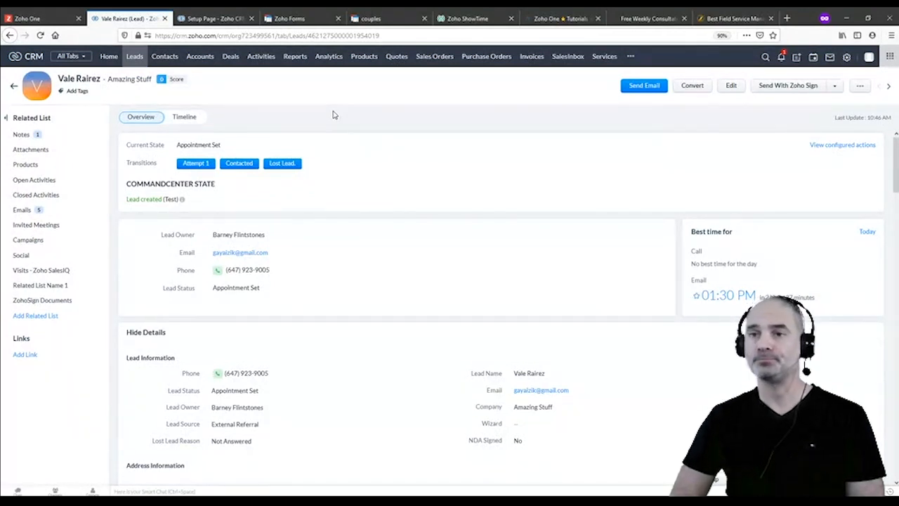
{"action": "left_click", "coordinate": [847, 58]}
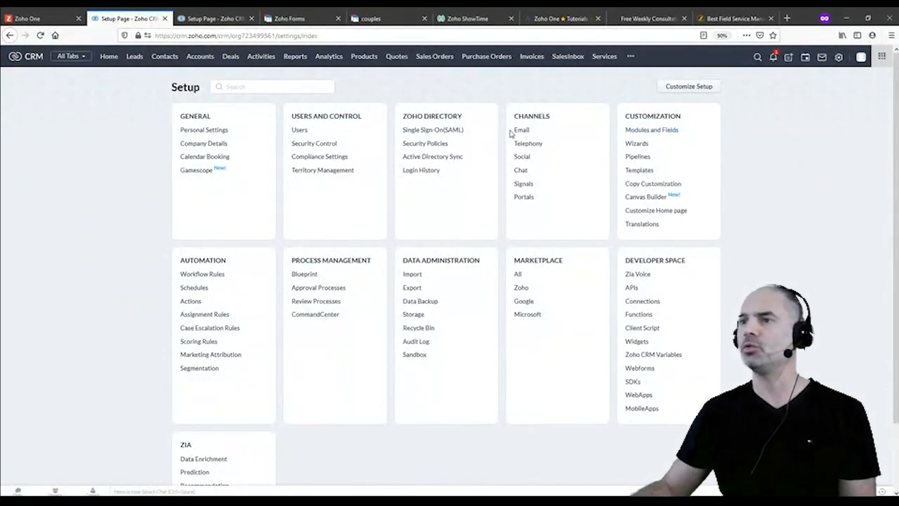
Open the Test2.docx mail merge template from Templates for editing in Zoho Writer
{"action": "left_click", "coordinate": [639, 171]}
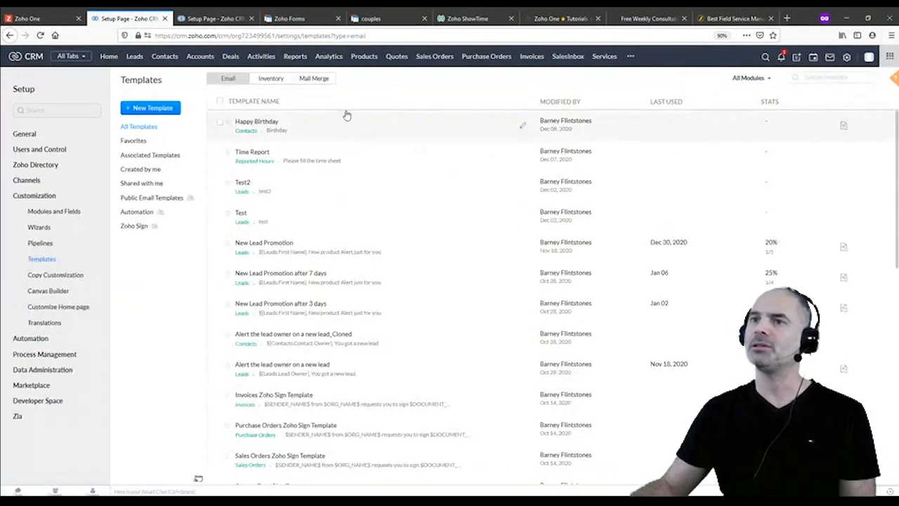
{"action": "left_click", "coordinate": [312, 80]}
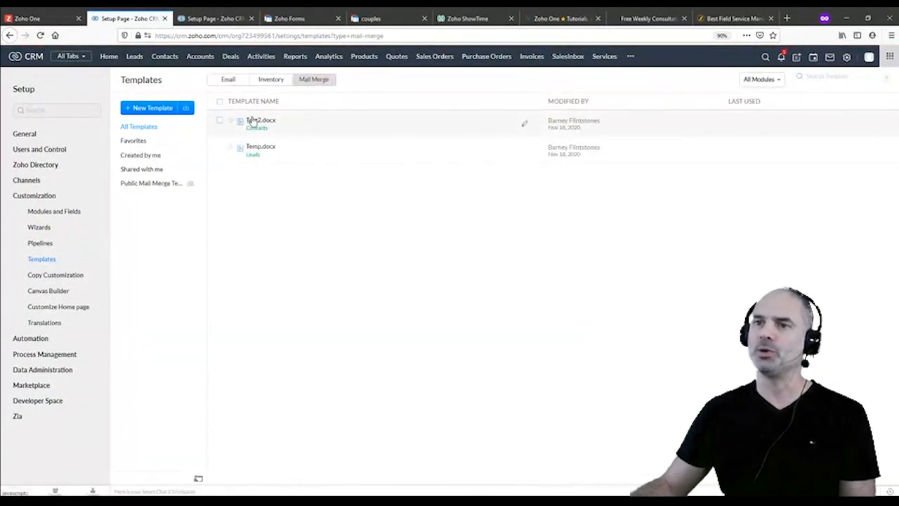
{"action": "left_click", "coordinate": [260, 121]}
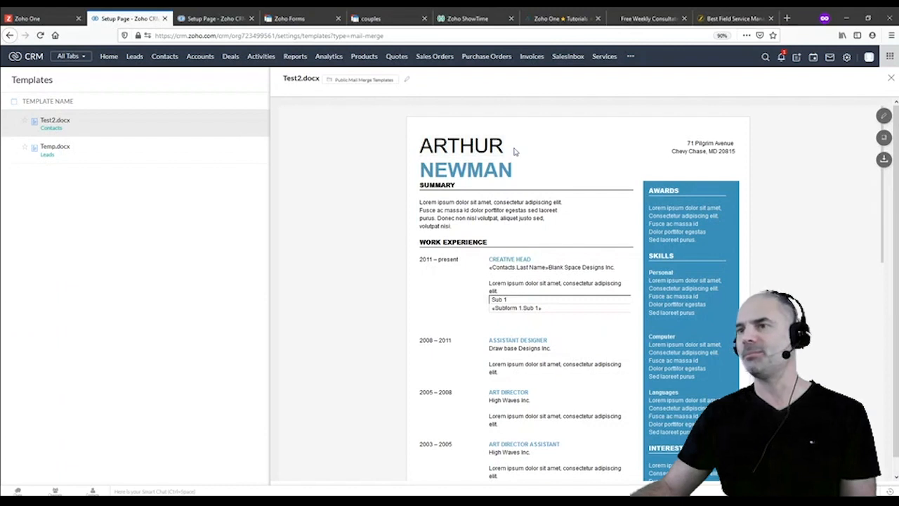
{"action": "double_click", "coordinate": [461, 146]}
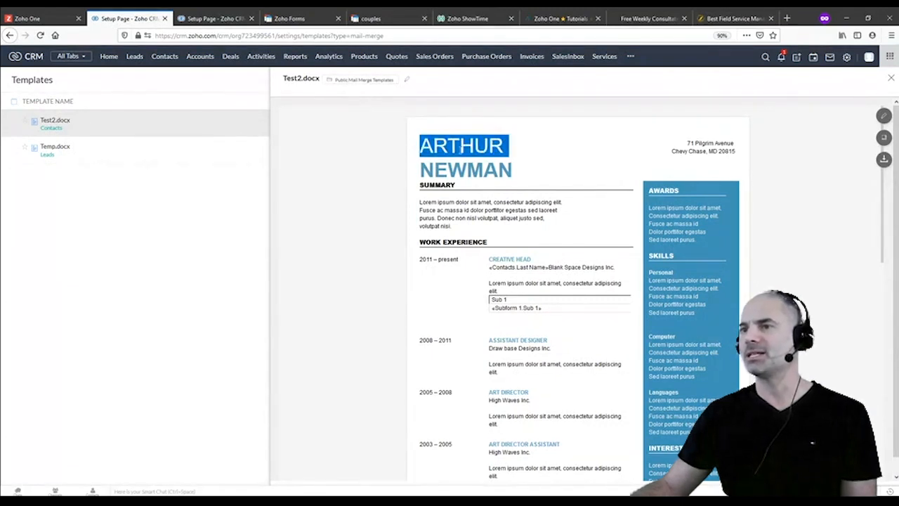
{"action": "left_click", "coordinate": [885, 117]}
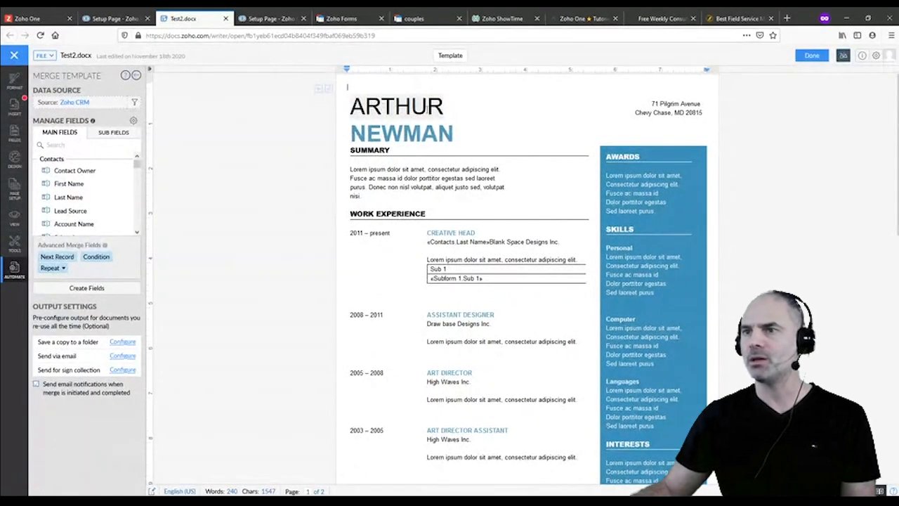
Replace ARTHUR in the heading with the «Contacts.First Name» merge field
{"action": "double_click", "coordinate": [442, 105]}
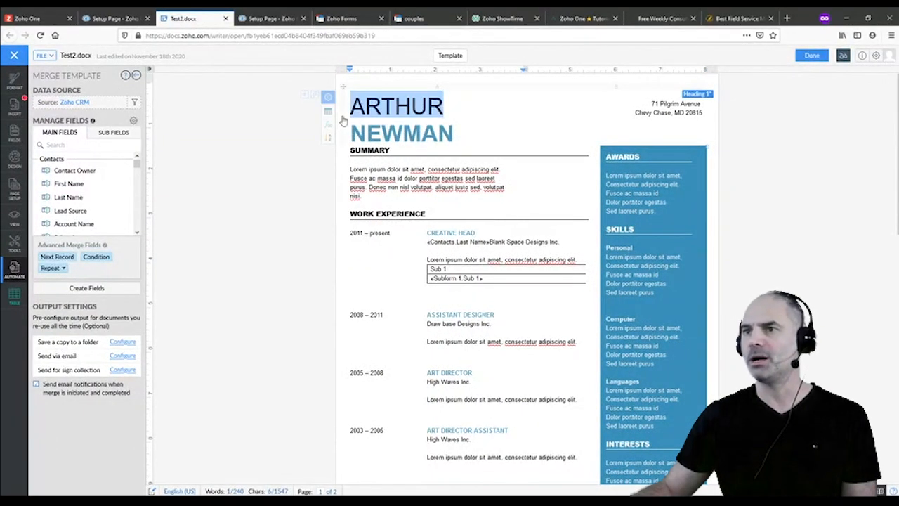
{"action": "left_click", "coordinate": [68, 184]}
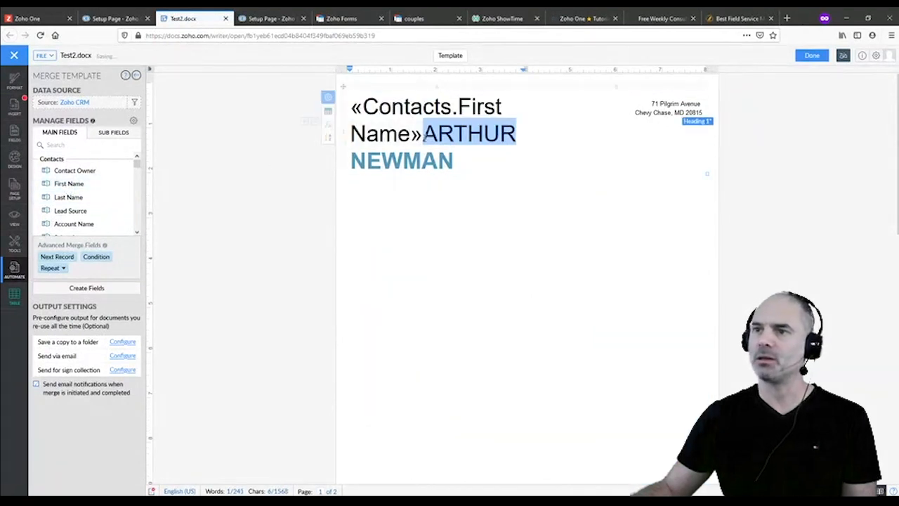
{"action": "left_click", "coordinate": [423, 134]}
{"action": "key", "text": "Return"}
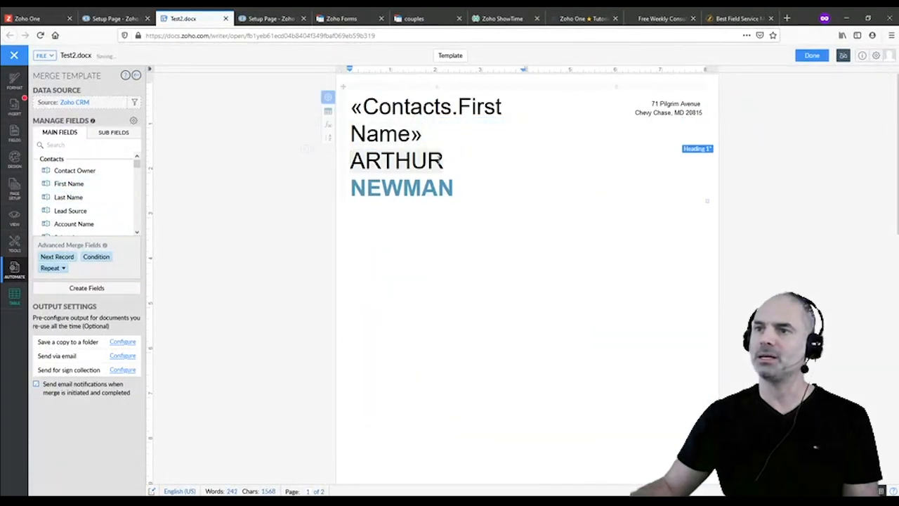
{"action": "double_click", "coordinate": [425, 160]}
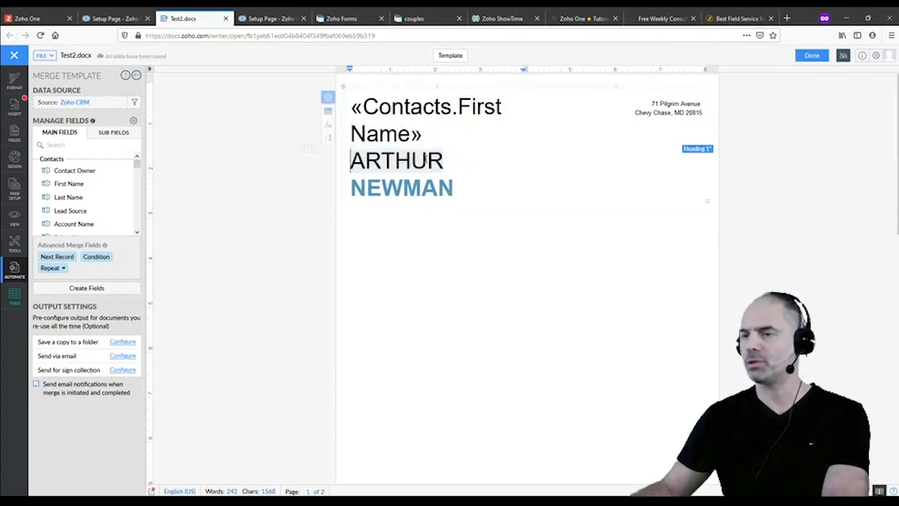
{"action": "key", "text": "Delete"}
{"action": "key", "text": "Delete"}
Replace NEWMAN in the heading with the «Contacts.Last Name» merge field
{"action": "double_click", "coordinate": [430, 165]}
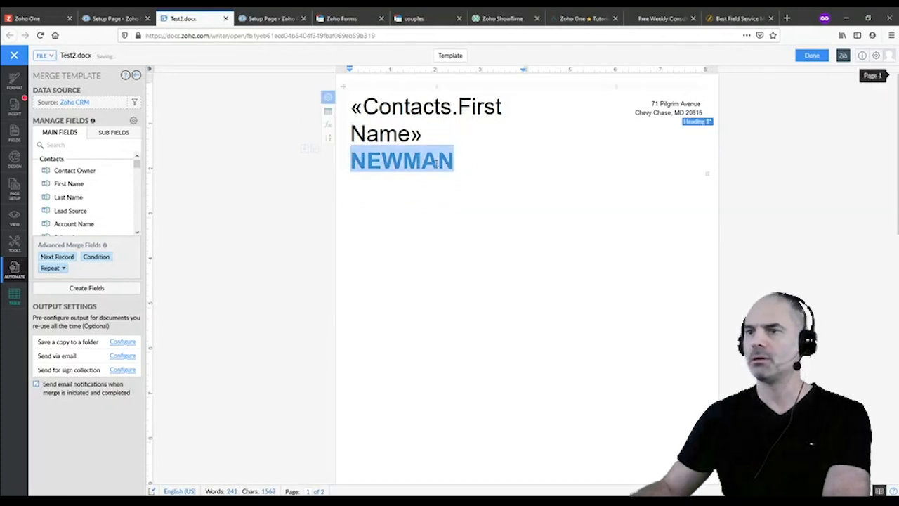
{"action": "left_click", "coordinate": [88, 199]}
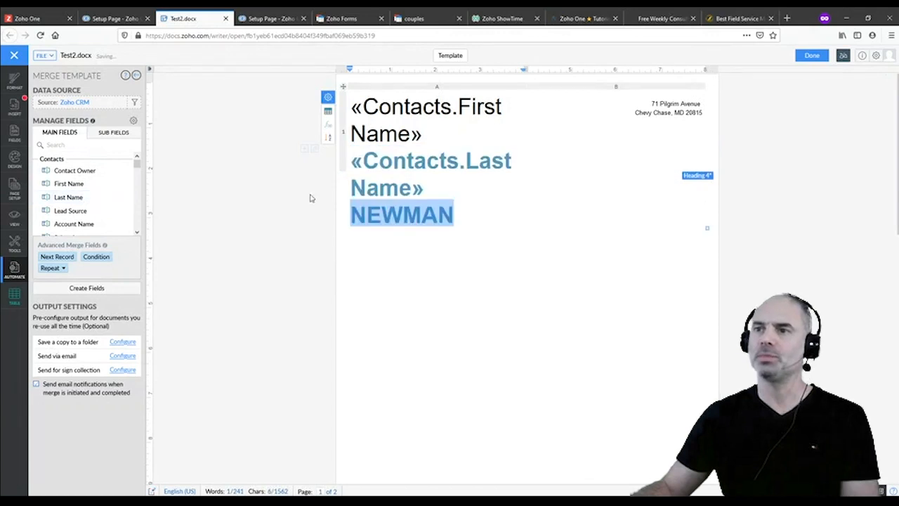
{"action": "left_click", "coordinate": [468, 213]}
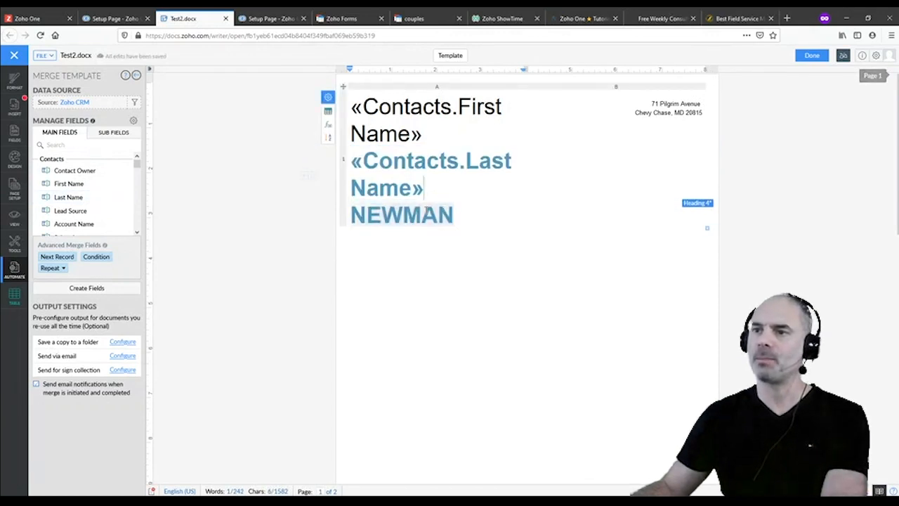
{"action": "double_click", "coordinate": [433, 216]}
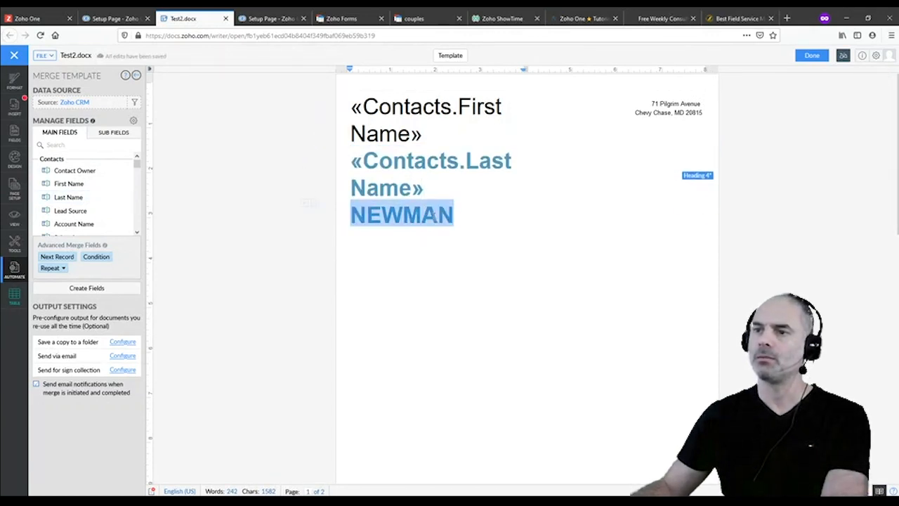
{"action": "key", "text": "BackSpace"}
{"action": "key", "text": "BackSpace"}
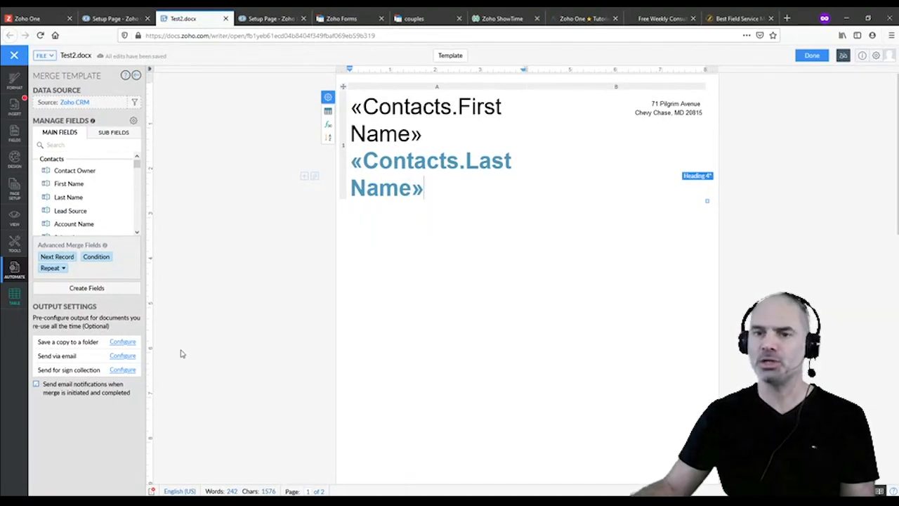
{"action": "left_click", "coordinate": [123, 356]}
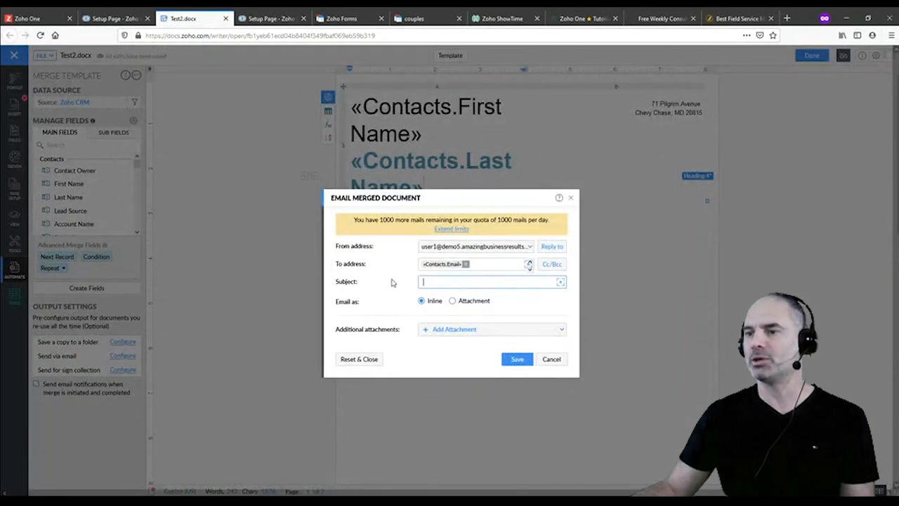
{"action": "left_click", "coordinate": [453, 302]}
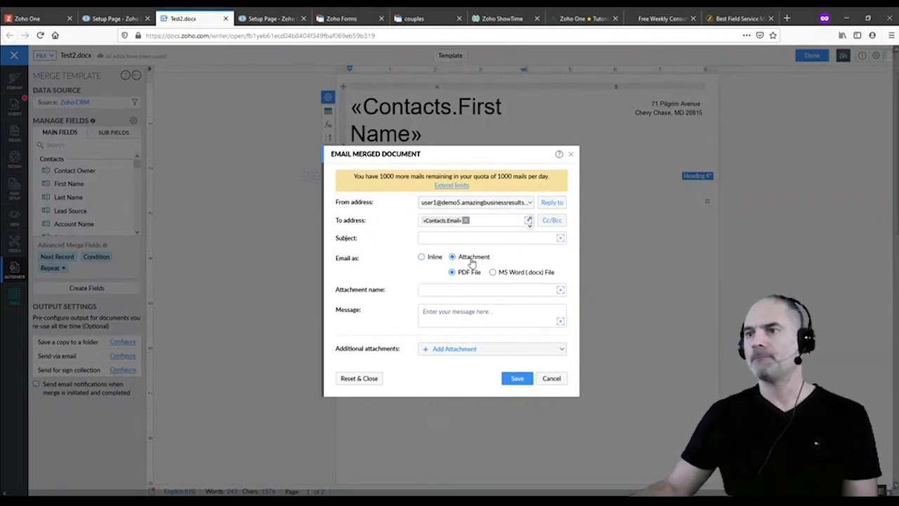
{"action": "left_click", "coordinate": [553, 379]}
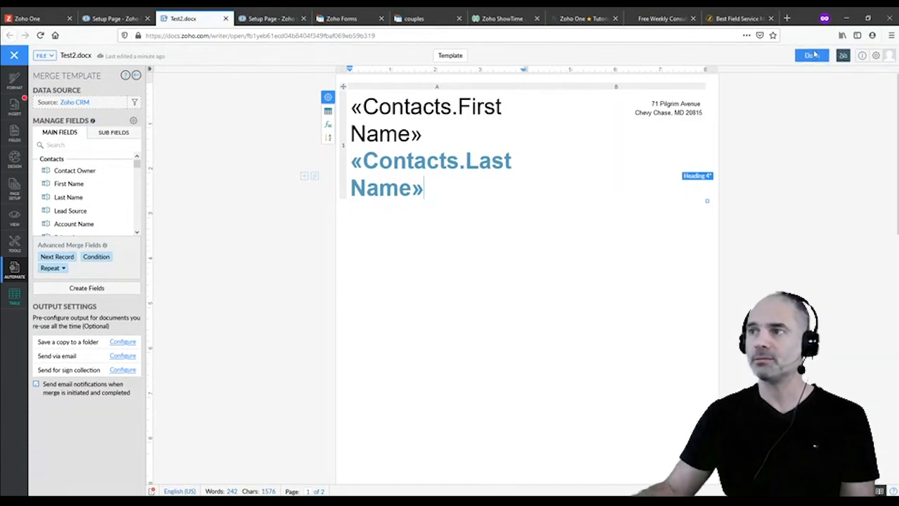
{"action": "left_click", "coordinate": [813, 54]}
Finish the template, then reopen the Amazing Stuff lead from the Leads list
{"action": "left_click", "coordinate": [433, 302]}
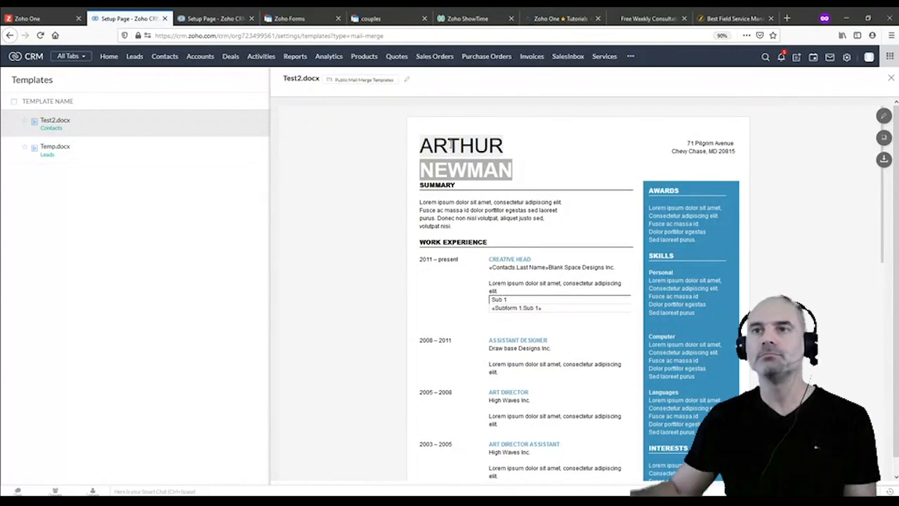
{"action": "left_click", "coordinate": [138, 60]}
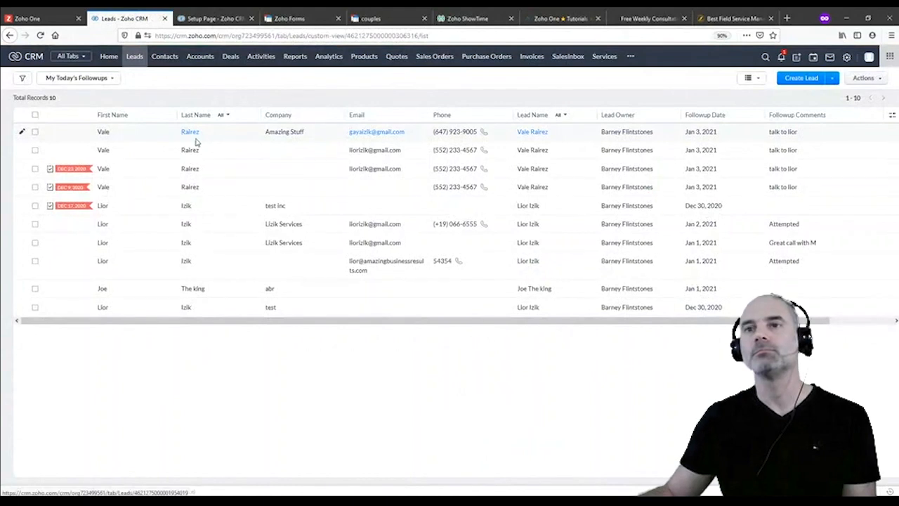
{"action": "left_click", "coordinate": [190, 133]}
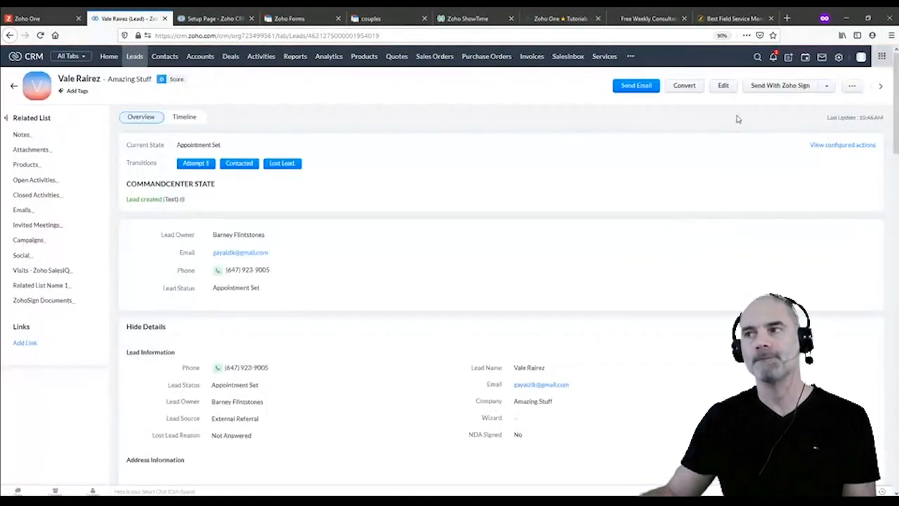
Open the Standard page layout editor for Leads from the lead's edit form
{"action": "left_click", "coordinate": [732, 88]}
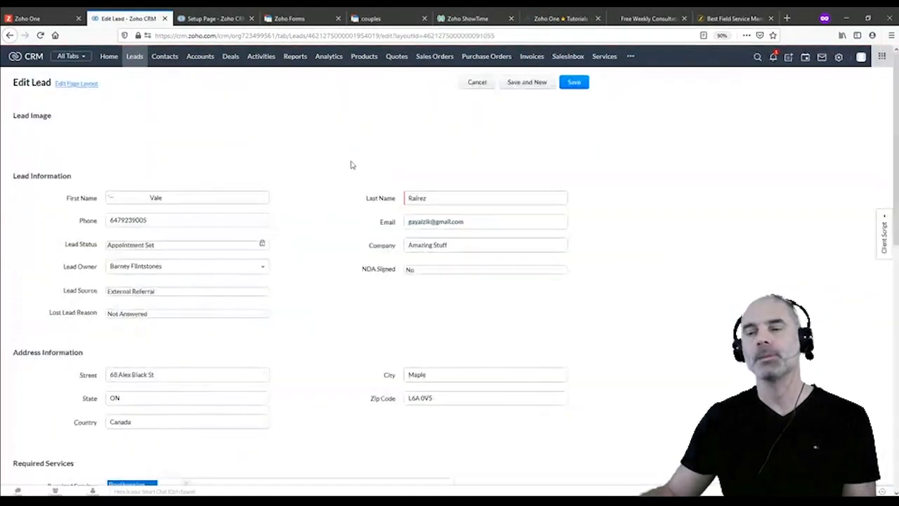
{"action": "left_click", "coordinate": [79, 83]}
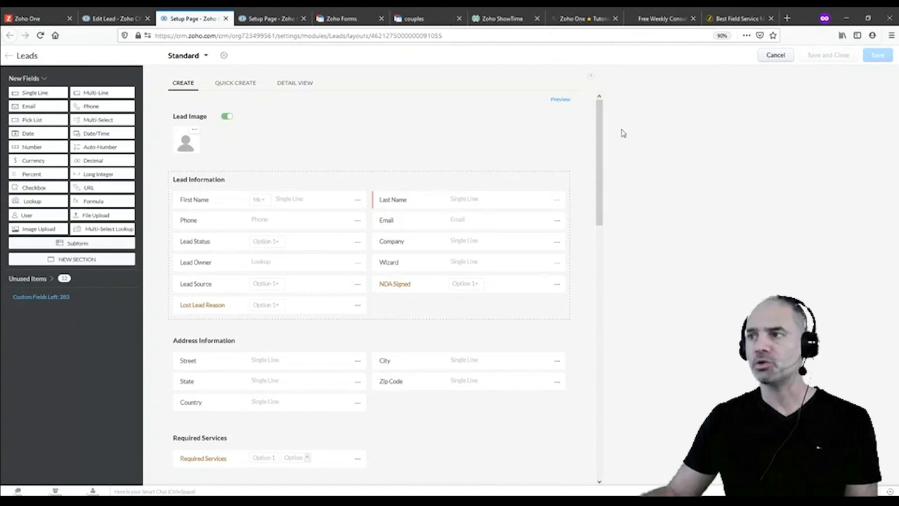
Cancel the layout editor and reopen the Amazing Stuff lead's edit form
{"action": "left_click", "coordinate": [776, 55]}
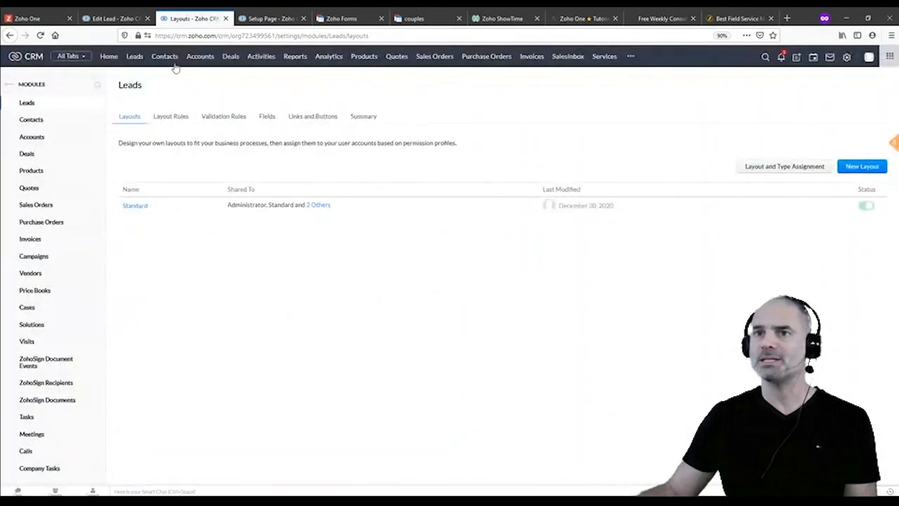
{"action": "left_click", "coordinate": [133, 57]}
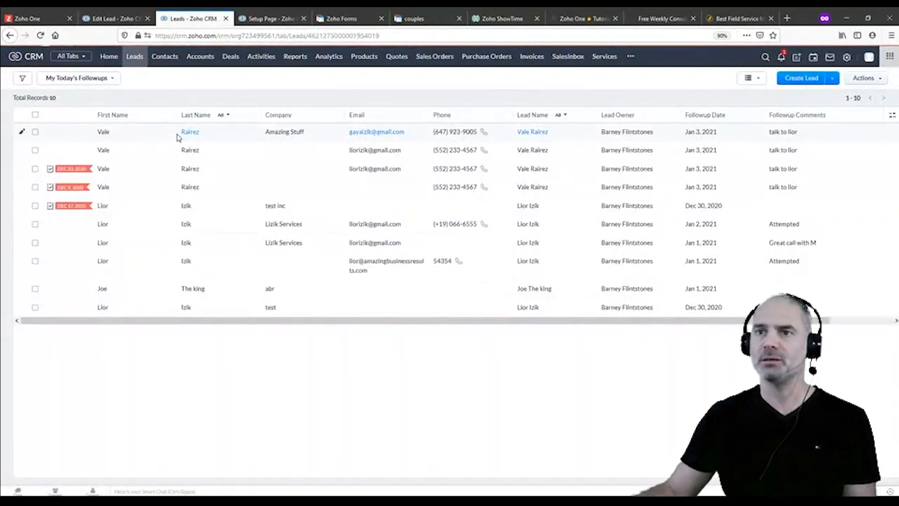
{"action": "left_click", "coordinate": [184, 132]}
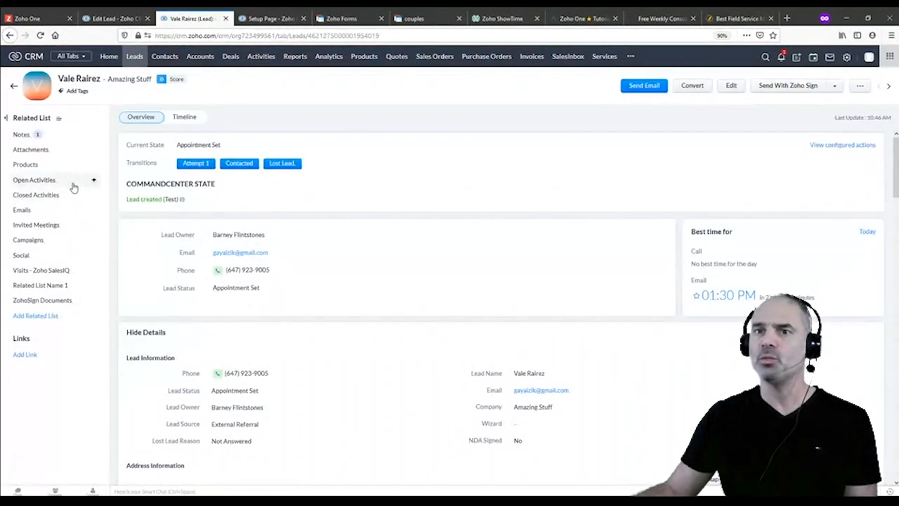
{"action": "left_click", "coordinate": [93, 182]}
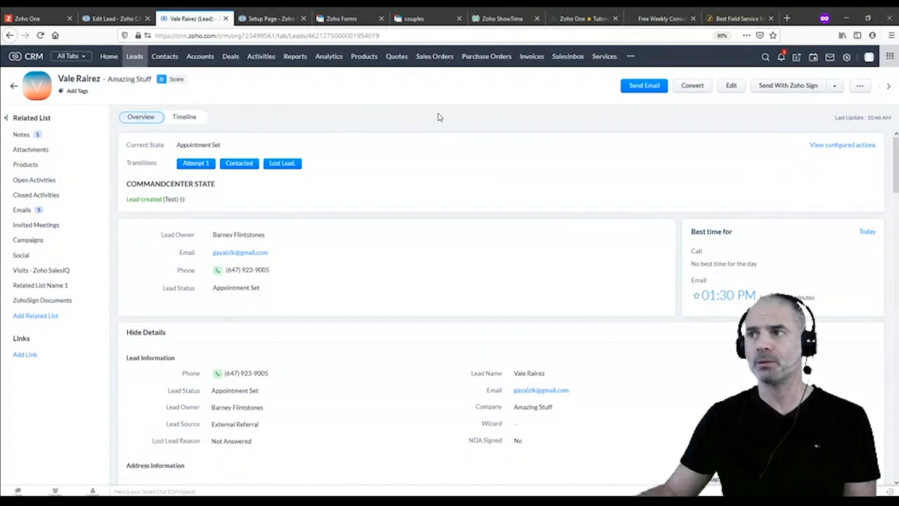
{"action": "left_click", "coordinate": [733, 87]}
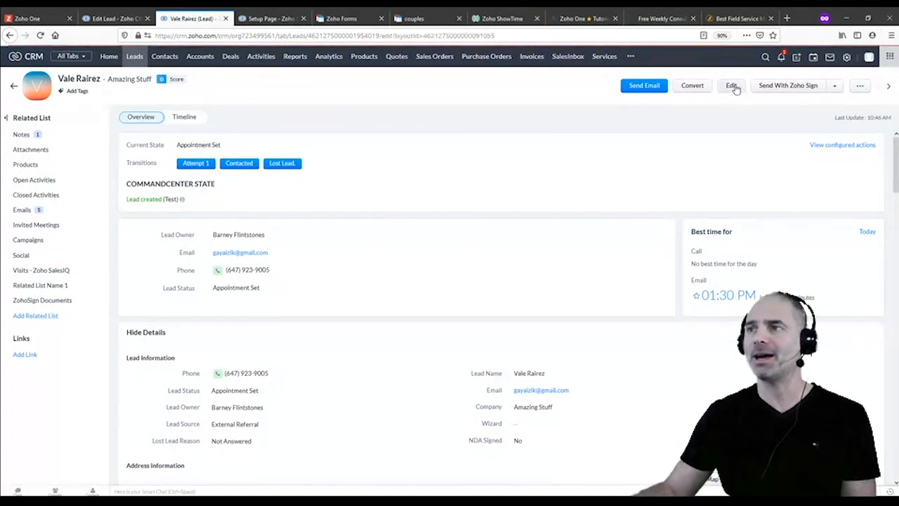
Add a 'Codes' subform to the Leads layout with a single-line 'Code' field
{"action": "left_click", "coordinate": [64, 86]}
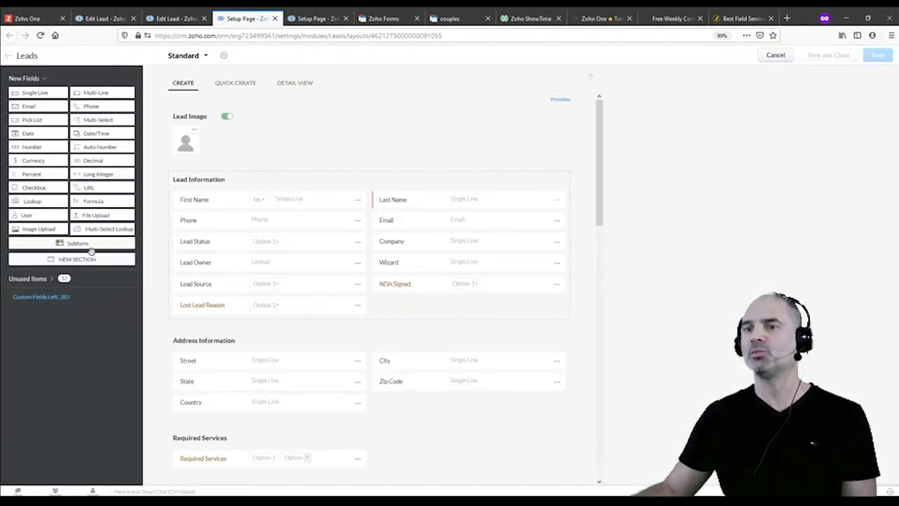
{"action": "left_click_drag", "start_coordinate": [73, 242], "coordinate": [258, 309]}
{"action": "scroll", "coordinate": [211, 422], "scroll_direction": "down", "scroll_amount": 2}
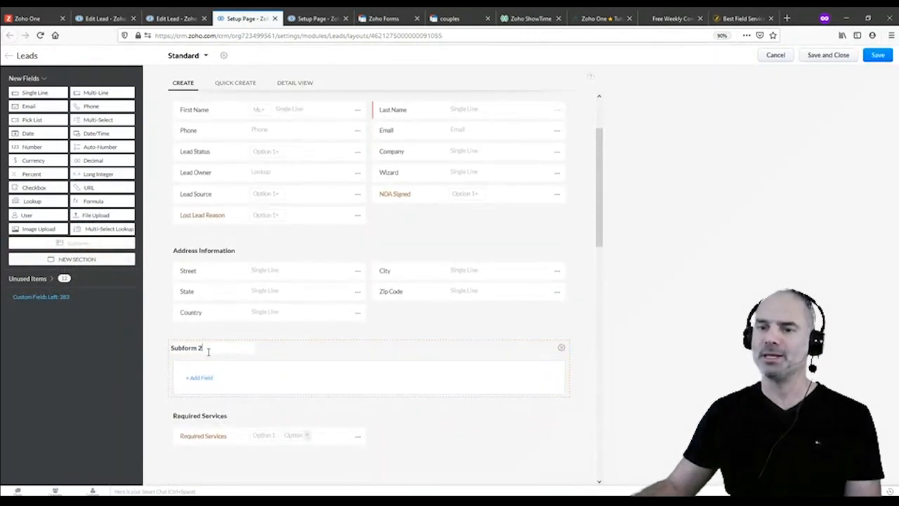
{"action": "left_click", "coordinate": [201, 348]}
{"action": "type", "text": "Codes"}
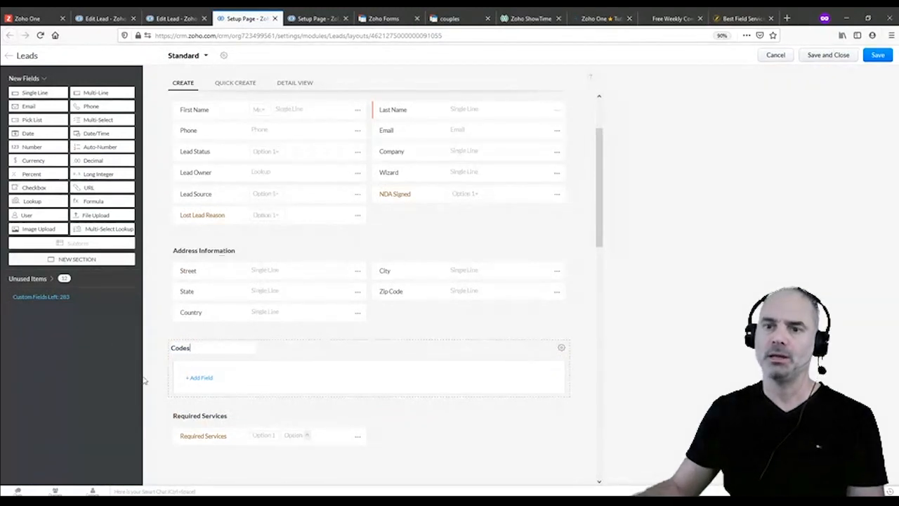
{"action": "left_click", "coordinate": [198, 378]}
{"action": "left_click", "coordinate": [198, 400]}
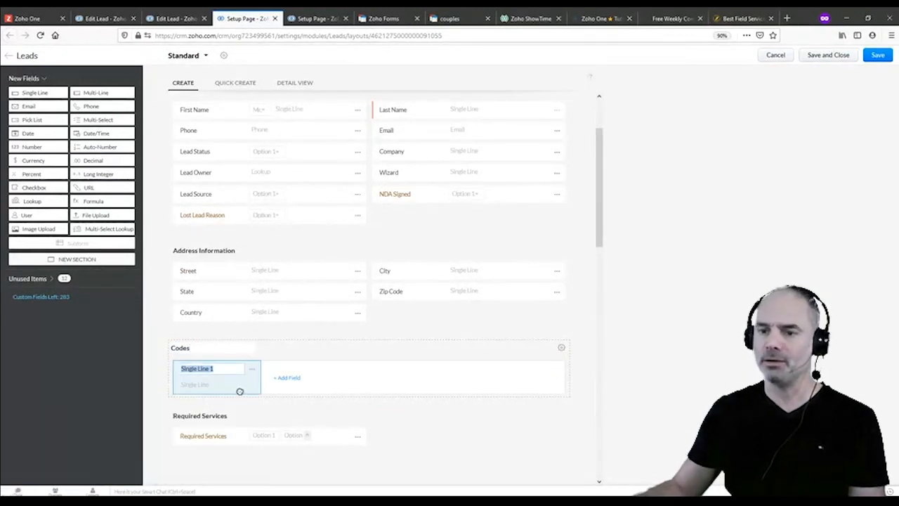
{"action": "type", "text": "Code"}
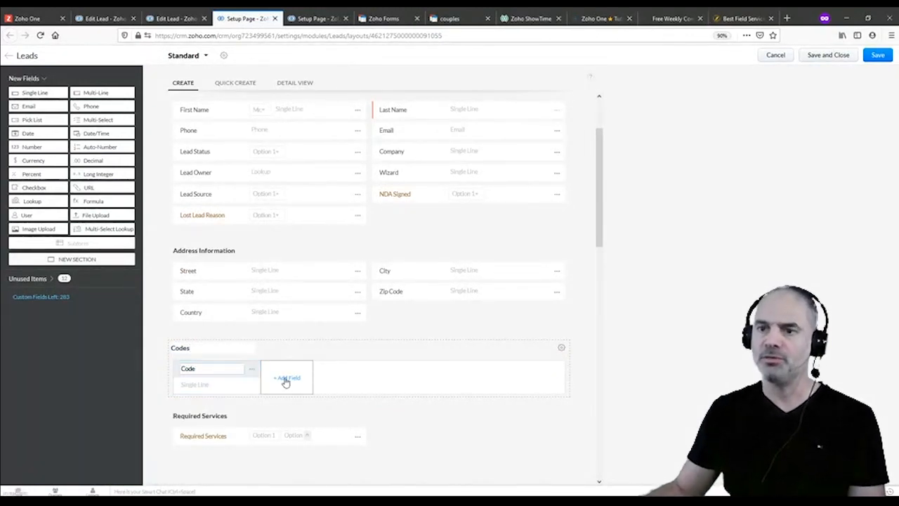
Add a 'Status' pick list to Codes with options New and Used
{"action": "left_click", "coordinate": [302, 385]}
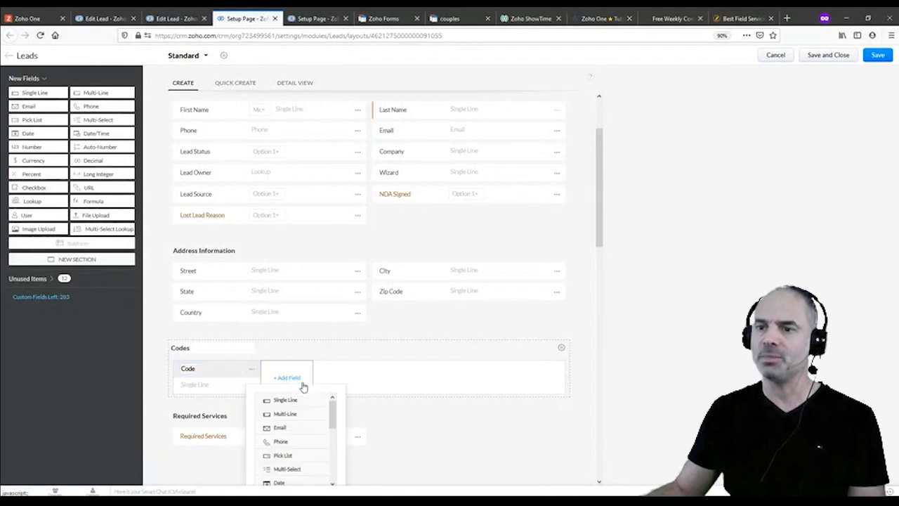
{"action": "left_click", "coordinate": [295, 457]}
{"action": "type", "text": "Status"}
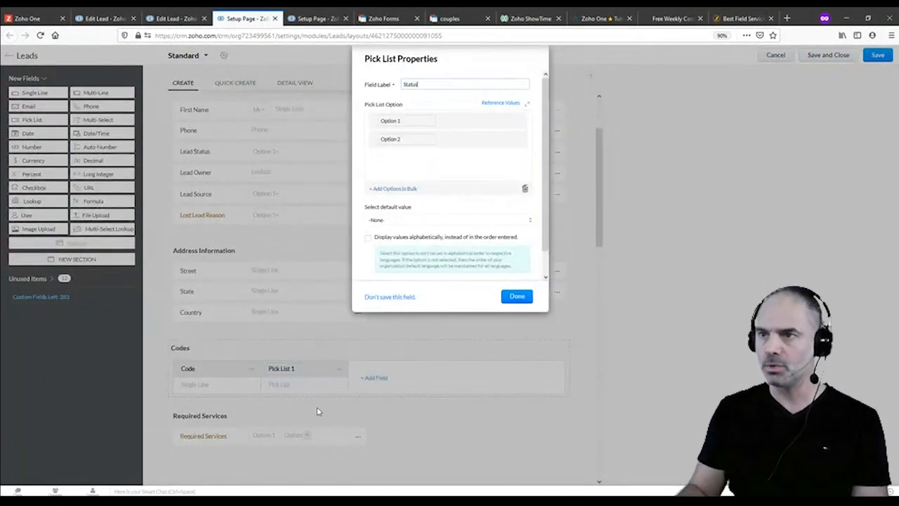
{"action": "key", "text": "Tab"}
{"action": "type", "text": "New"}
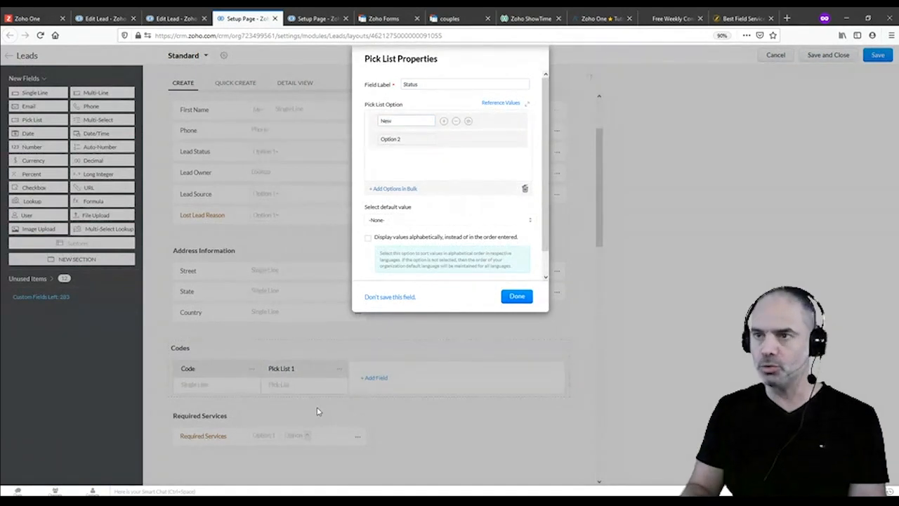
{"action": "key", "text": "Tab"}
{"action": "type", "text": "Un"}
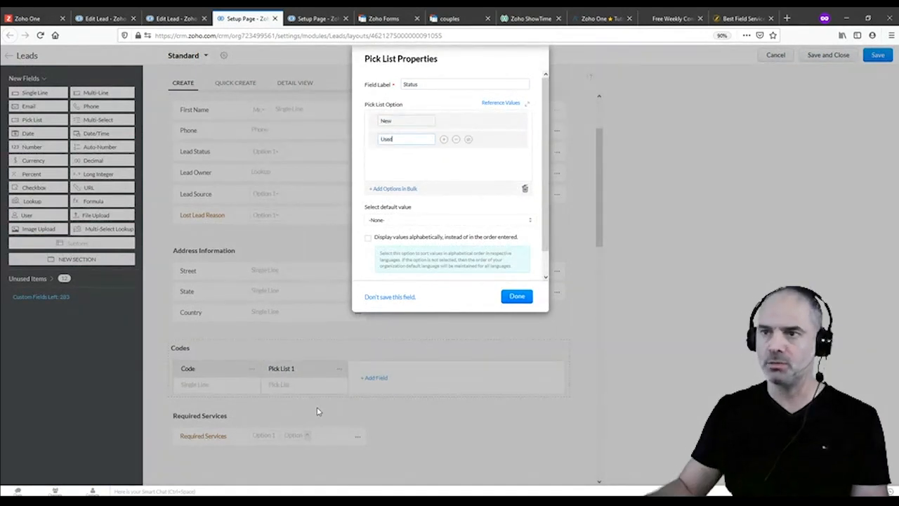
{"action": "left_click", "coordinate": [517, 296]}
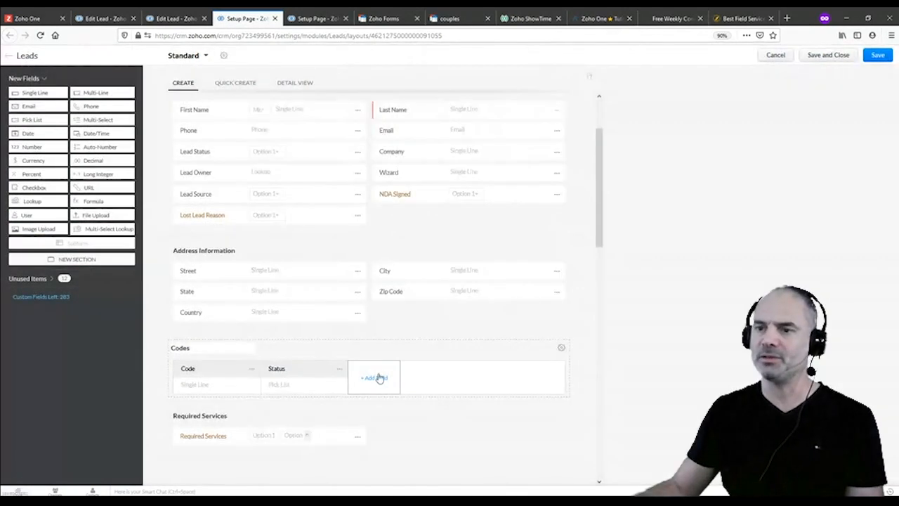
Add a 'Used Date' date field to Codes and save the layout
{"action": "left_click", "coordinate": [375, 377]}
{"action": "scroll", "coordinate": [398, 426], "scroll_direction": "down", "scroll_amount": 2}
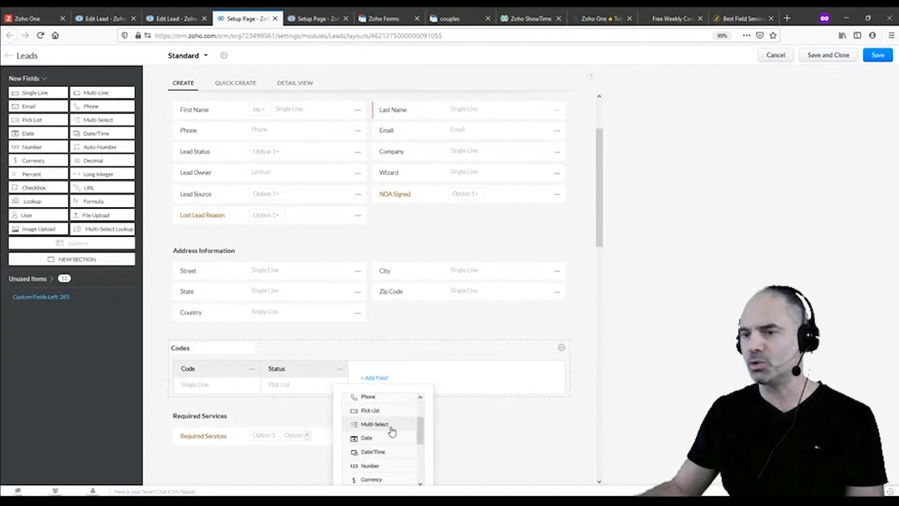
{"action": "left_click", "coordinate": [394, 429]}
{"action": "type", "text": "Used Date"}
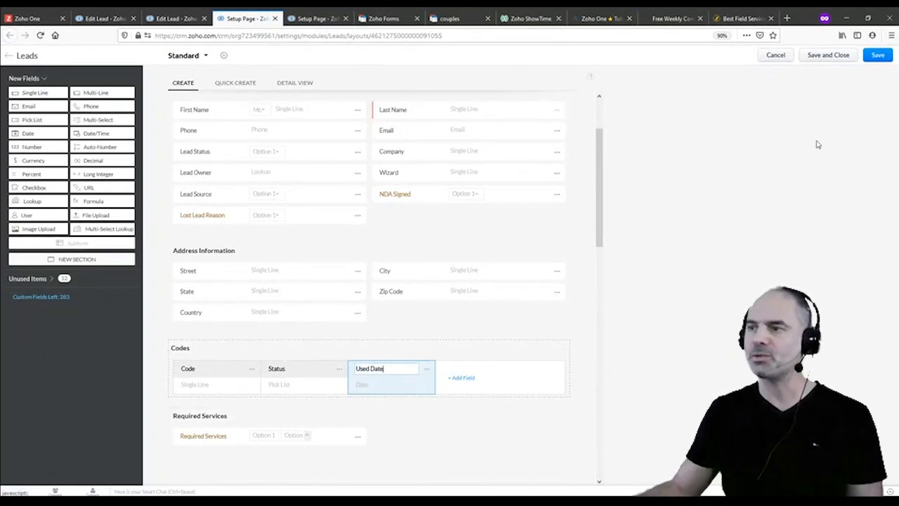
{"action": "left_click", "coordinate": [878, 55]}
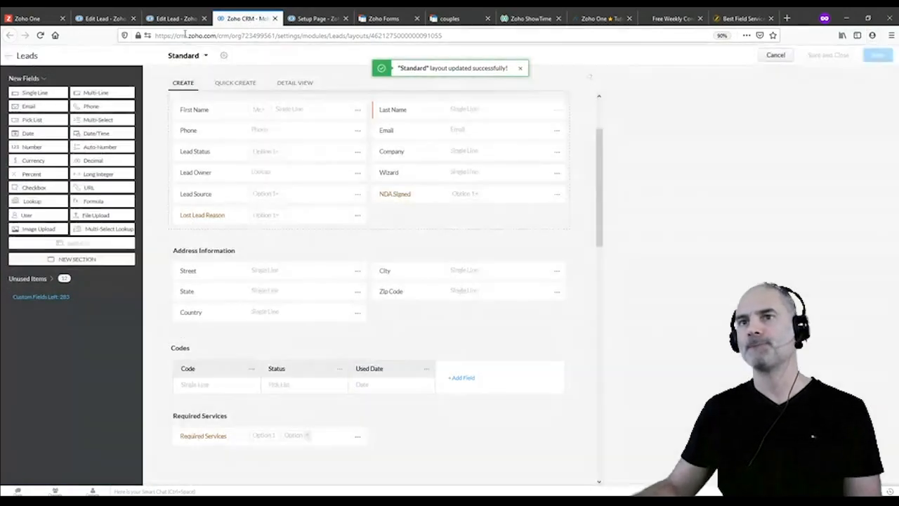
{"action": "left_click", "coordinate": [792, 58]}
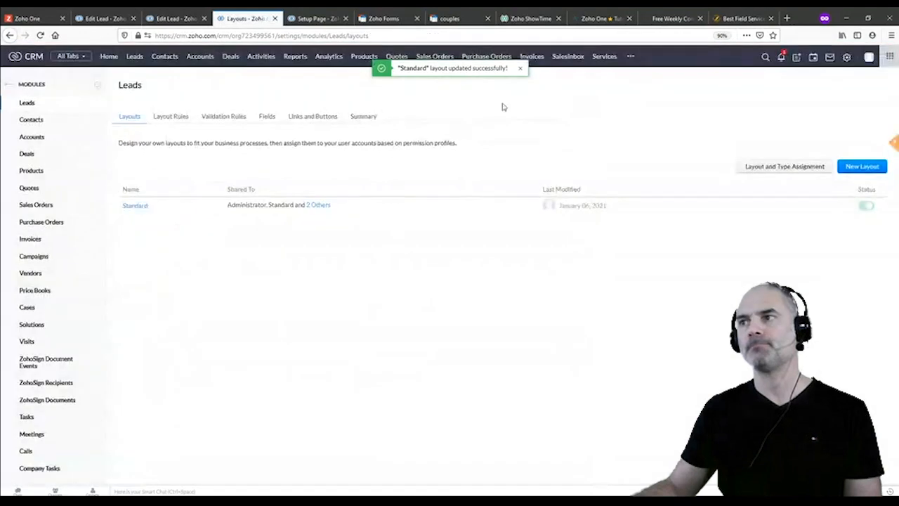
Open the Amazing Stuff lead from the Leads list and start editing it
{"action": "left_click", "coordinate": [135, 58]}
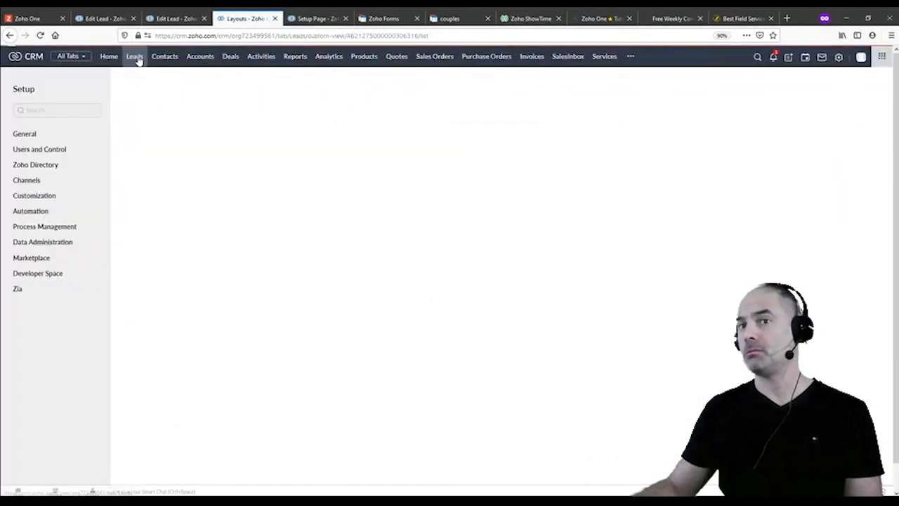
{"action": "left_click", "coordinate": [151, 135]}
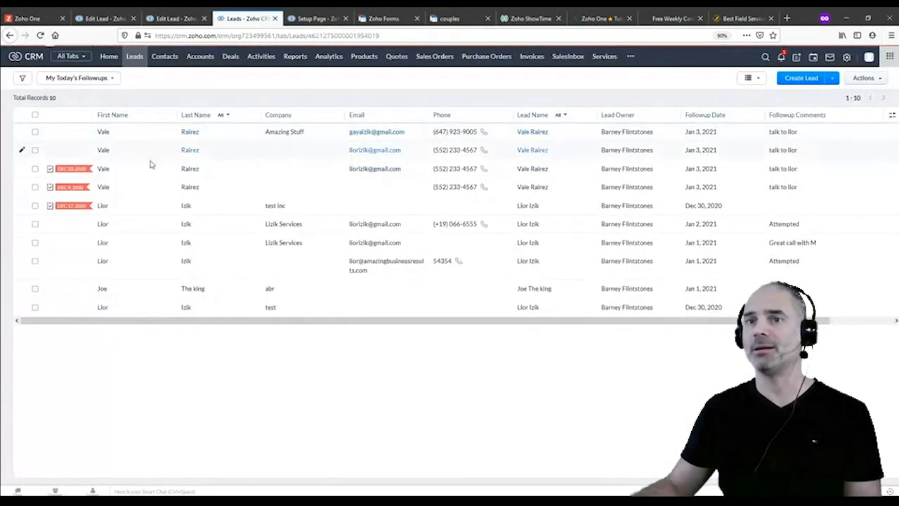
{"action": "scroll", "coordinate": [303, 273], "scroll_direction": "down", "scroll_amount": 5}
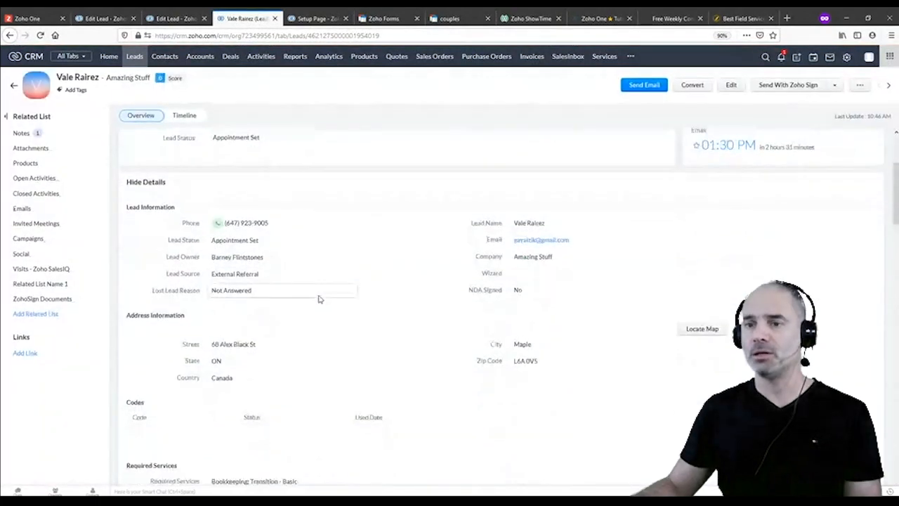
{"action": "left_click", "coordinate": [735, 83]}
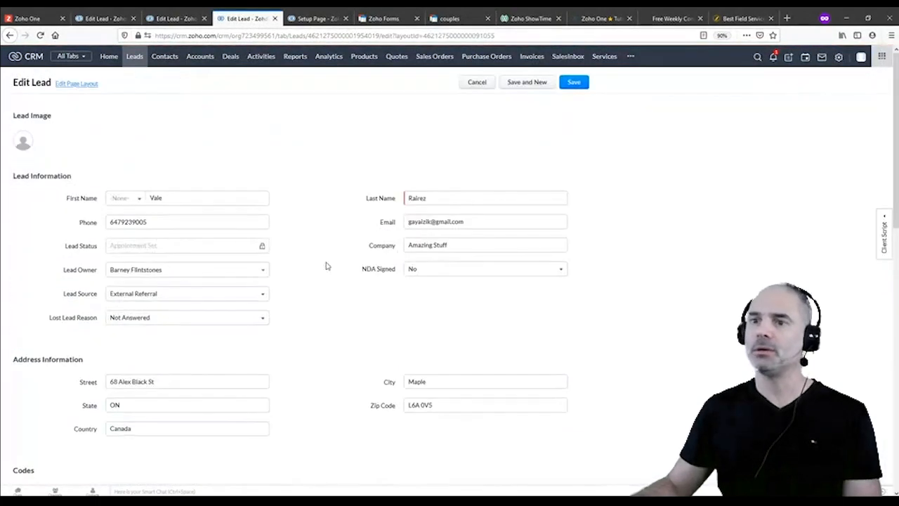
{"action": "scroll", "coordinate": [209, 301], "scroll_direction": "down", "scroll_amount": 5}
Fill two Codes rows with code 'sdfdsf', each with Status New
{"action": "left_click", "coordinate": [95, 291]}
{"action": "type", "text": "sdfdsf"}
{"action": "left_click", "coordinate": [141, 290]}
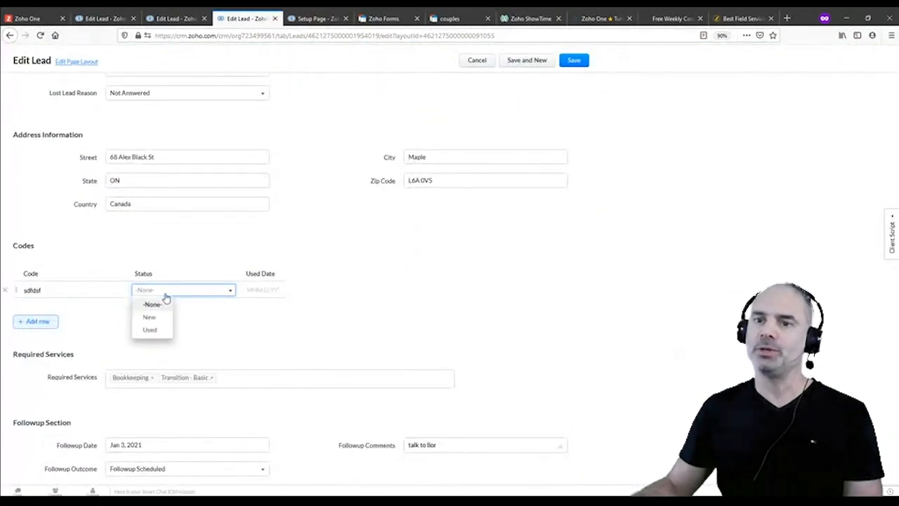
{"action": "left_click", "coordinate": [154, 315]}
{"action": "left_click", "coordinate": [37, 321]}
{"action": "left_click", "coordinate": [50, 303]}
{"action": "type", "text": "sdfdsf"}
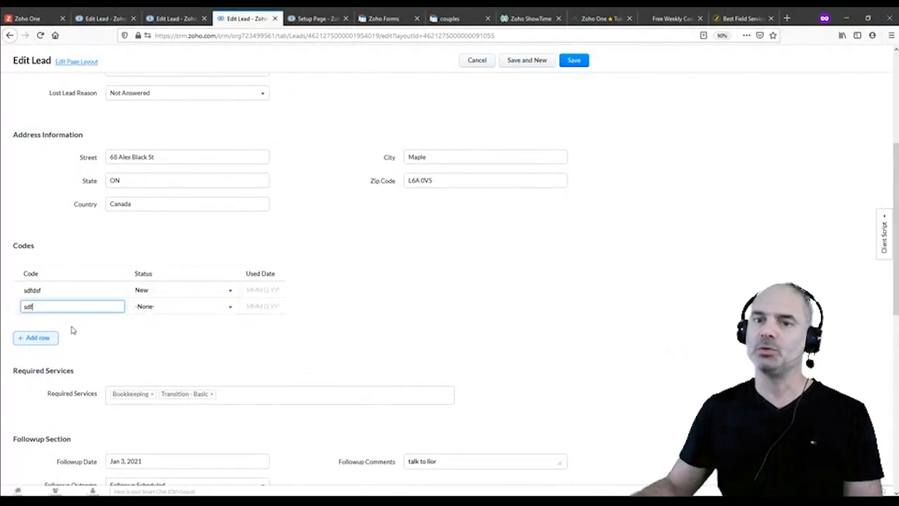
{"action": "left_click", "coordinate": [176, 306]}
{"action": "left_click", "coordinate": [141, 333]}
Add a third Codes row 'sdfsdf' with Status Used and save the lead
{"action": "left_click", "coordinate": [34, 338]}
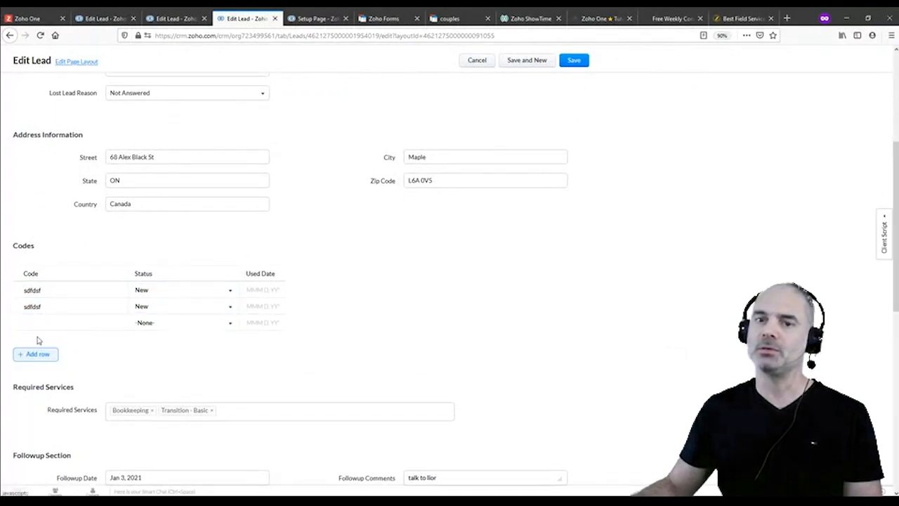
{"action": "left_click", "coordinate": [99, 324]}
{"action": "type", "text": "sdfsdf"}
{"action": "left_click", "coordinate": [176, 323]}
{"action": "left_click", "coordinate": [148, 363]}
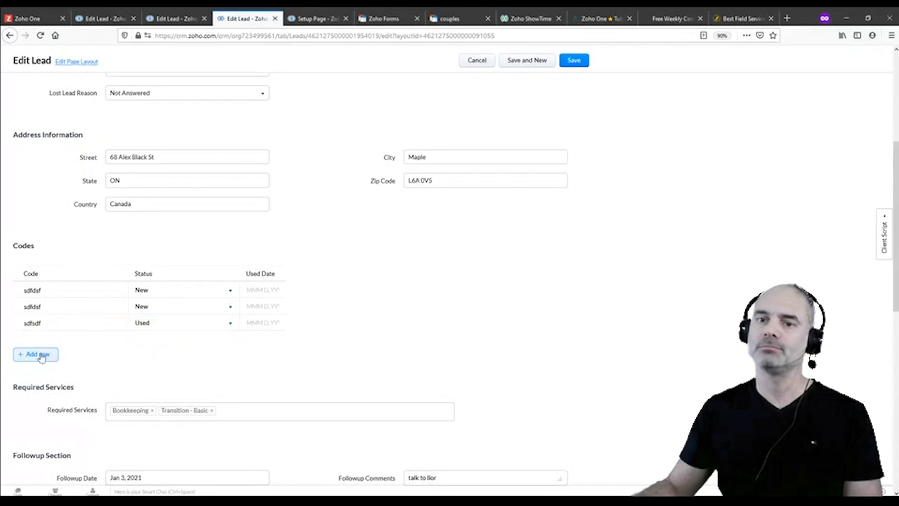
{"action": "left_click", "coordinate": [37, 354]}
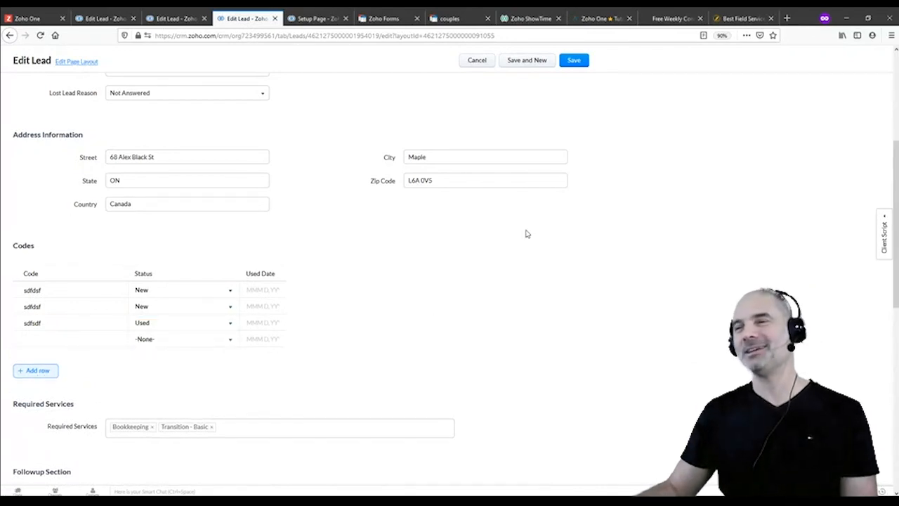
{"action": "left_click", "coordinate": [577, 63]}
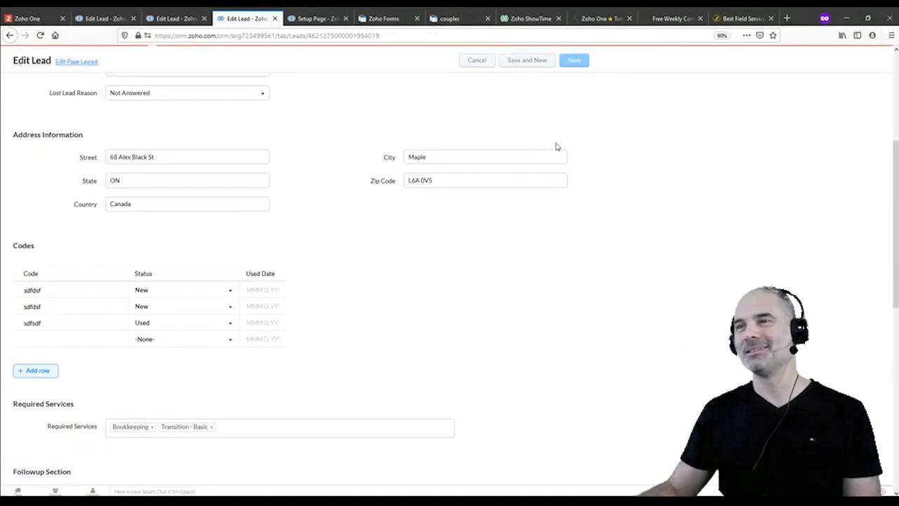